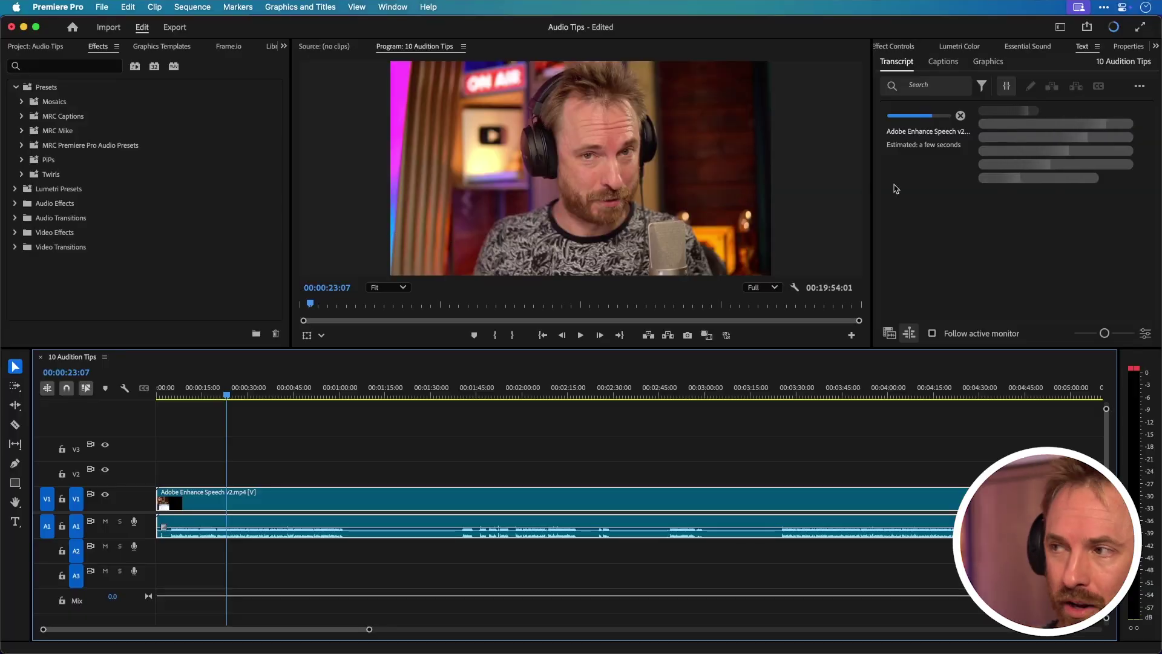
# Step: Show the dialogue clip's Essential Sound settings, zoom the timeline in, and preview around 00:00:04
pyautogui.click(1012, 46)
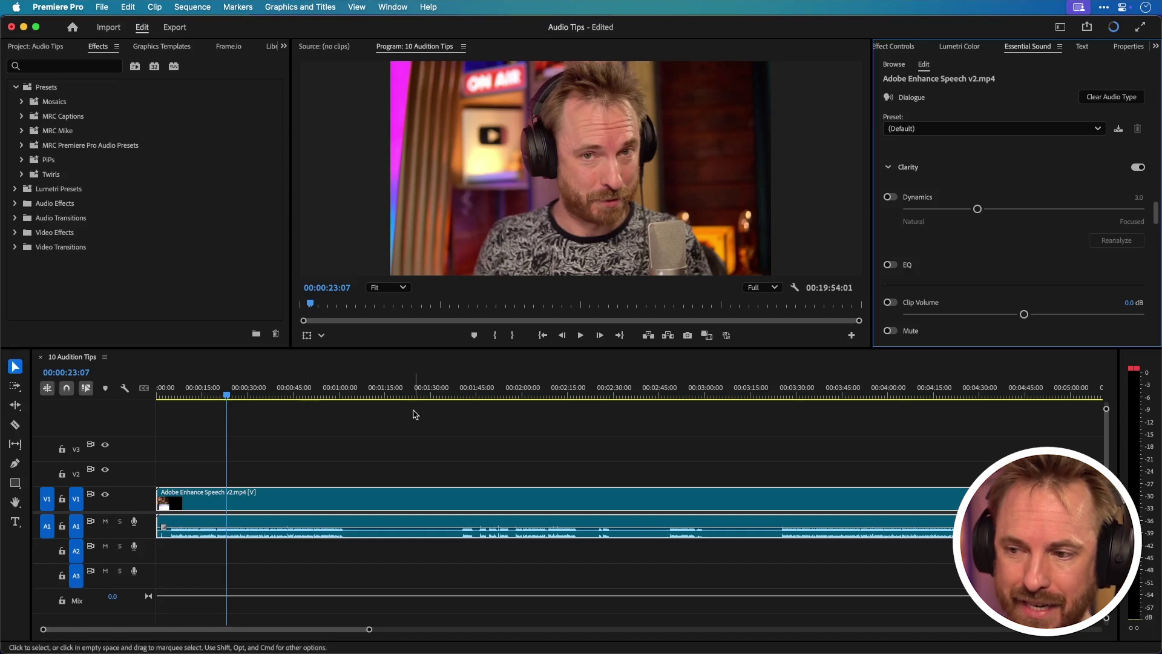
pyautogui.click(170, 395)
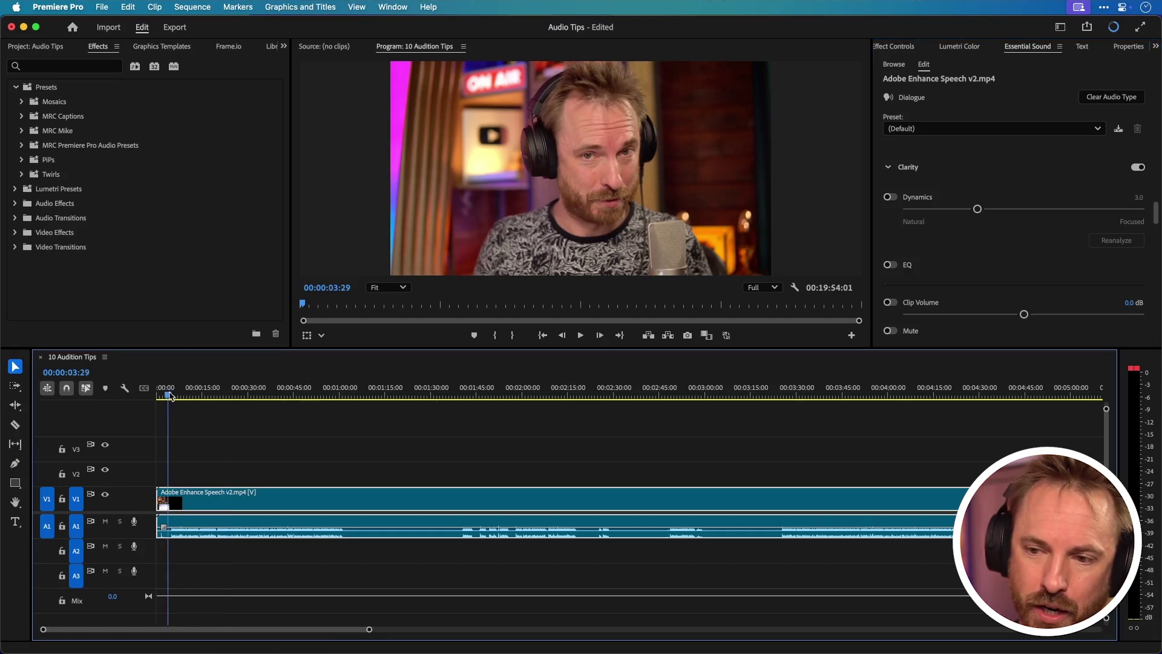
pyautogui.press('=')
pyautogui.press('=')
pyautogui.press('=')
pyautogui.press('=')
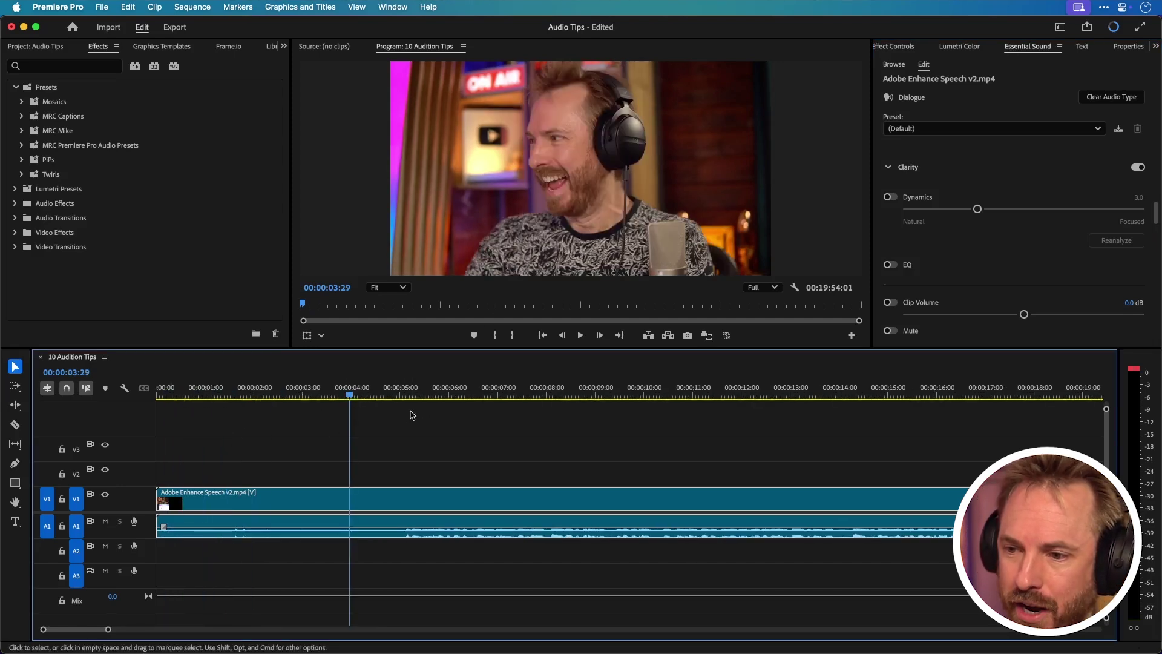
pyautogui.press('space')
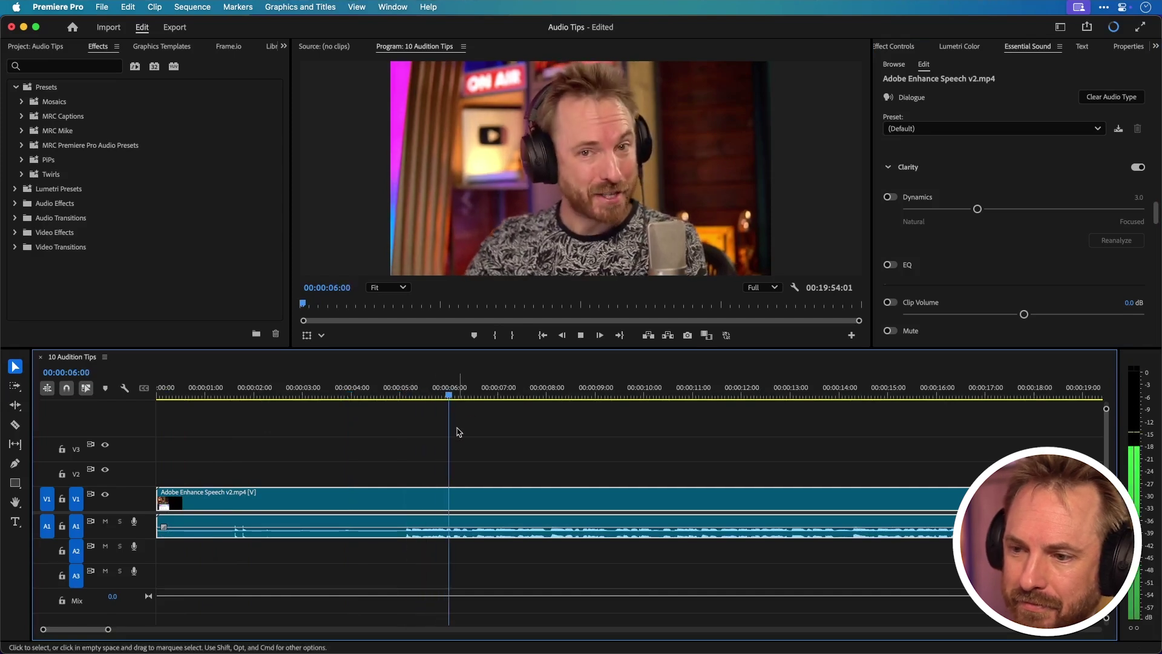
pyautogui.press('space')
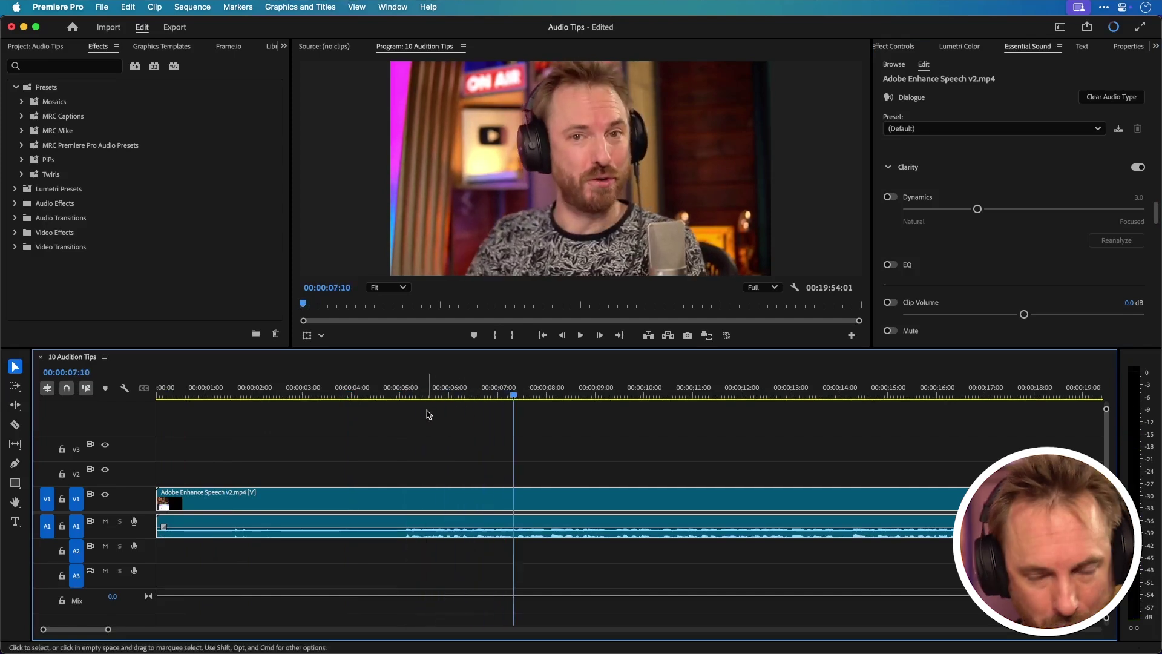
pyautogui.click(395, 393)
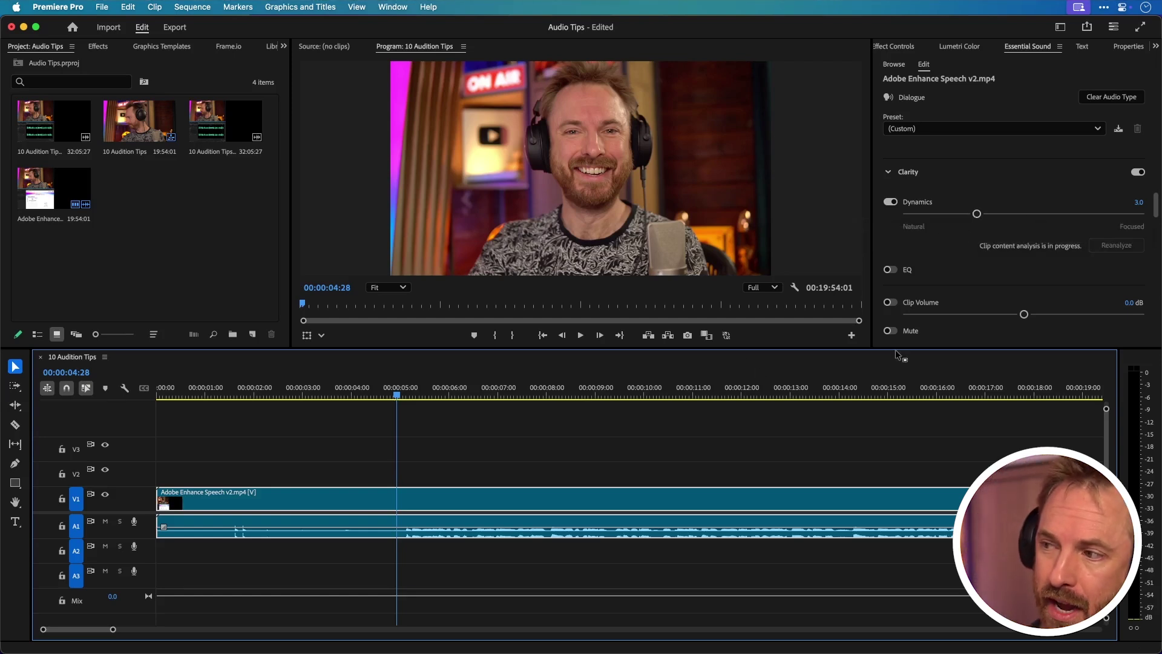
# Step: Raise the dialogue's Dynamics from 3.0 to 6.6 and play it back to compare
pyautogui.press('space')
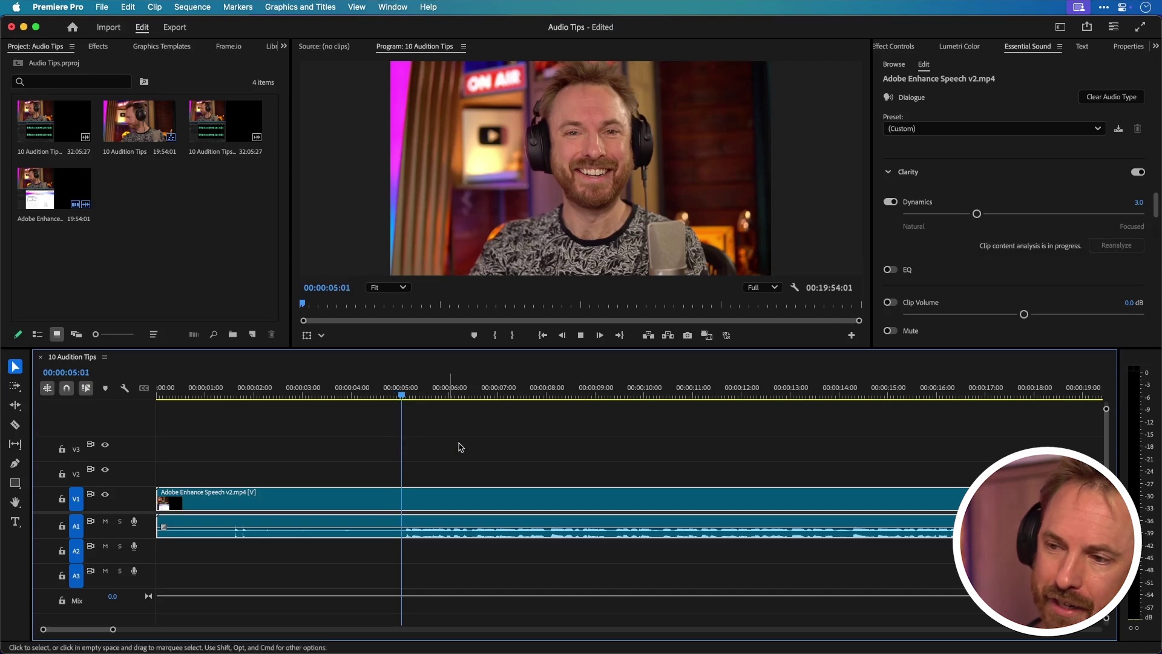
pyautogui.click(394, 400)
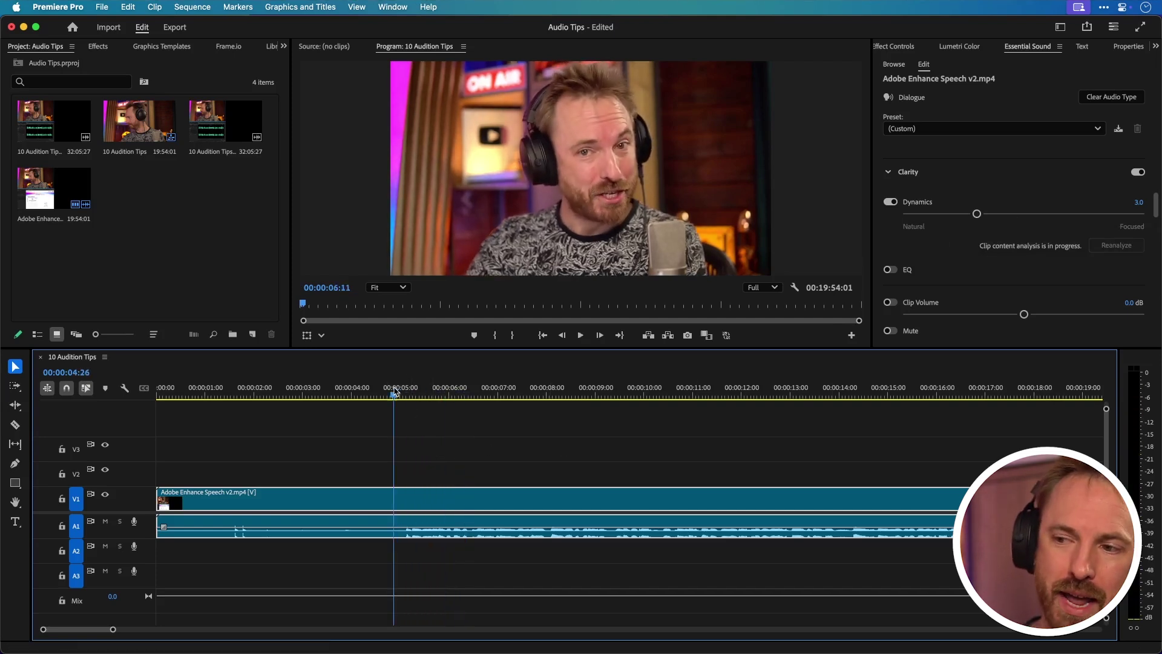
pyautogui.moveTo(976, 214); pyautogui.dragTo(1061, 216)
pyautogui.click(447, 424)
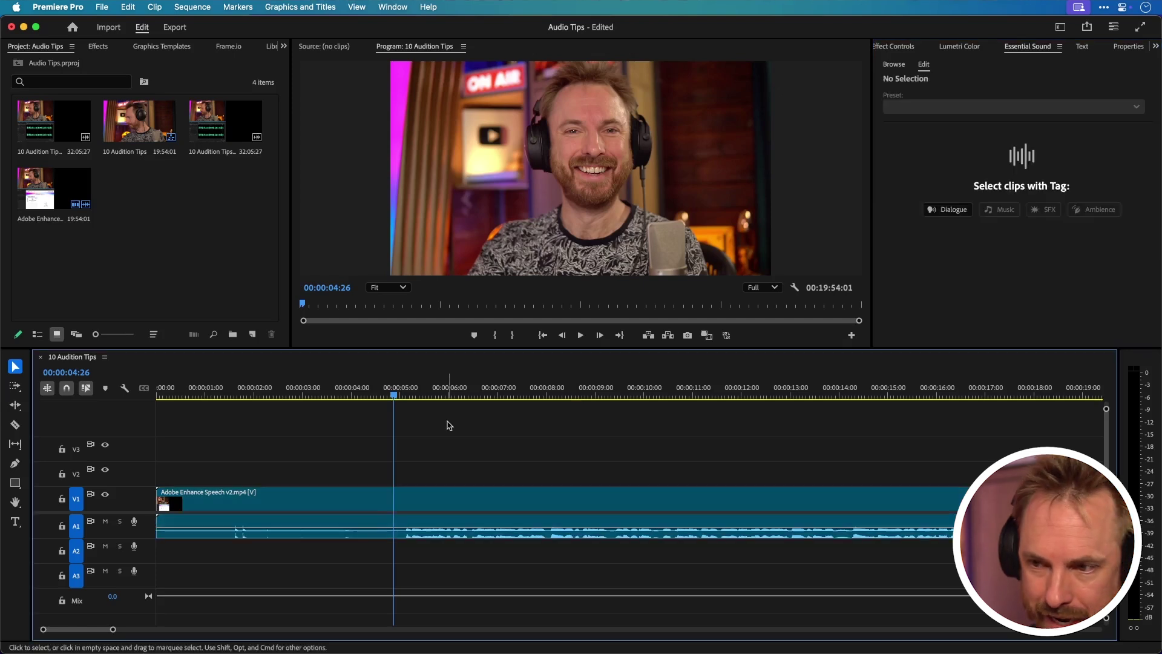
pyautogui.press('space')
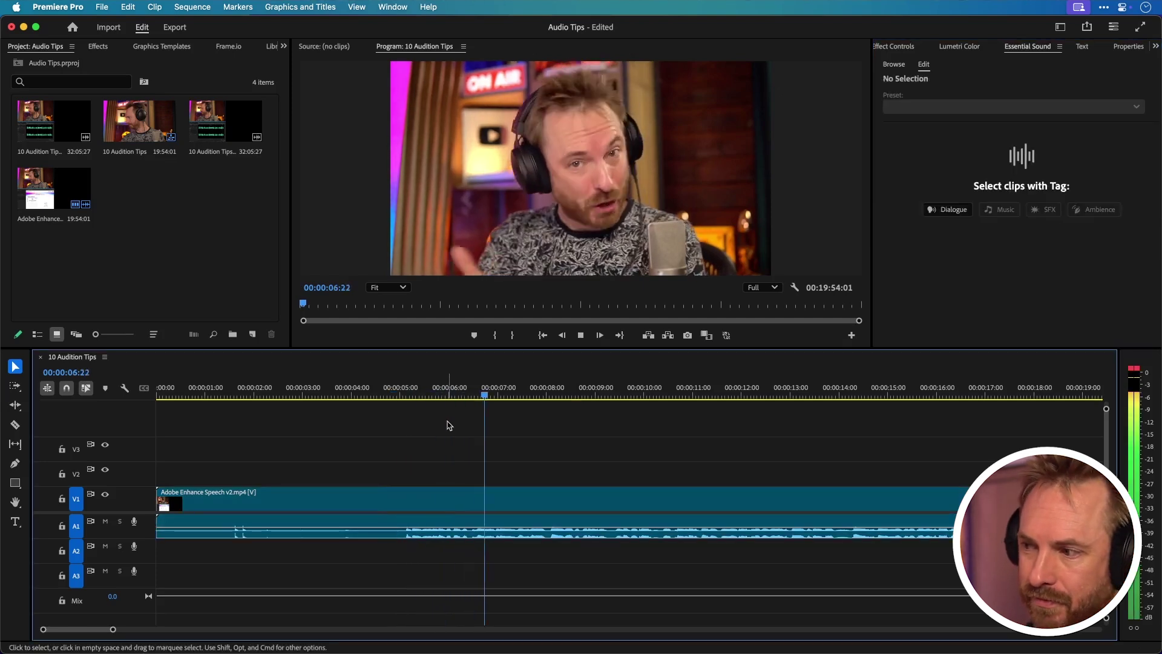
pyautogui.press('space')
# Step: Lower the dialogue's clip volume to -2.0 dB and replay from about 00:00:05
pyautogui.press('super+a')
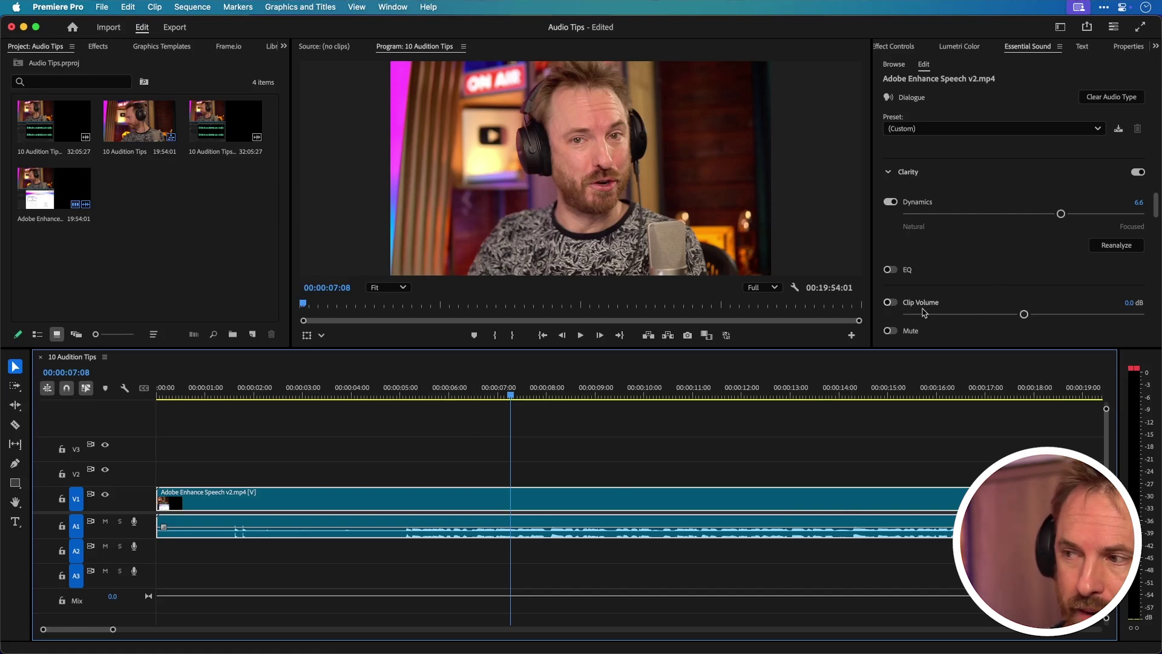
pyautogui.moveTo(1025, 314); pyautogui.dragTo(1019, 315)
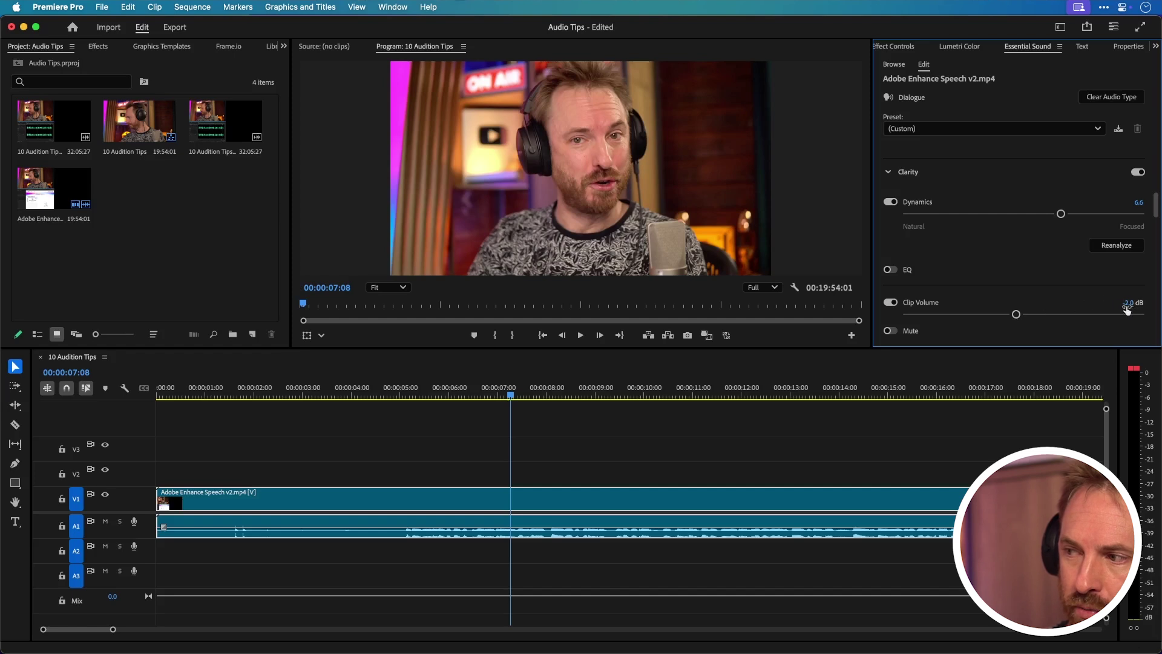
pyautogui.click(389, 395)
pyautogui.press('space')
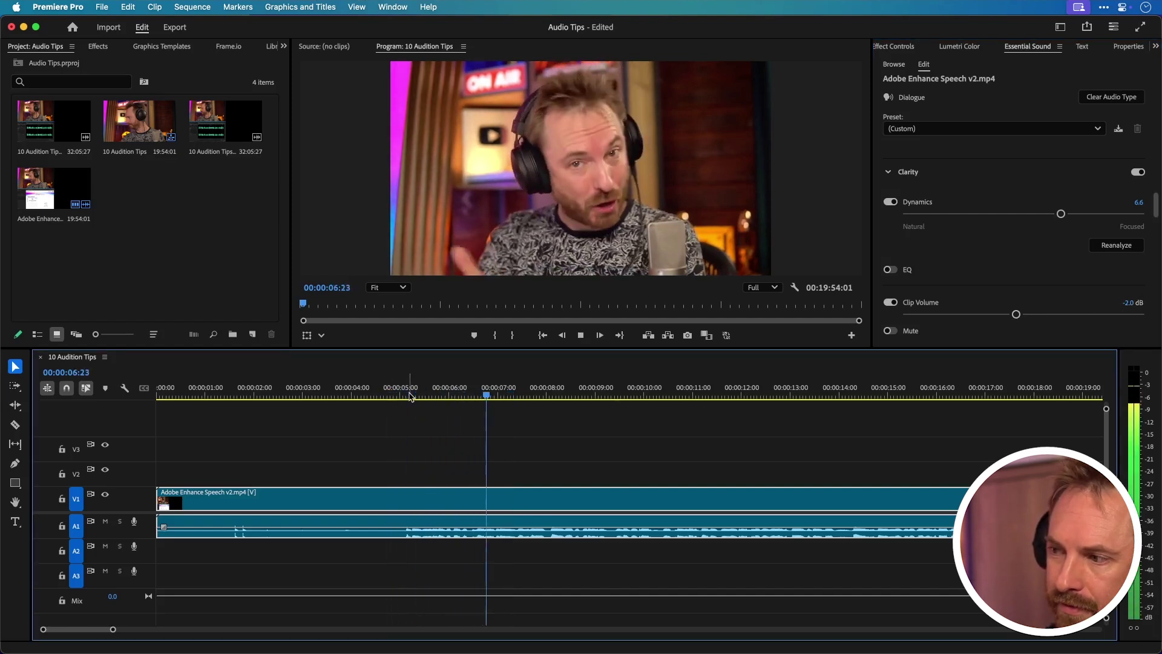
pyautogui.press('space')
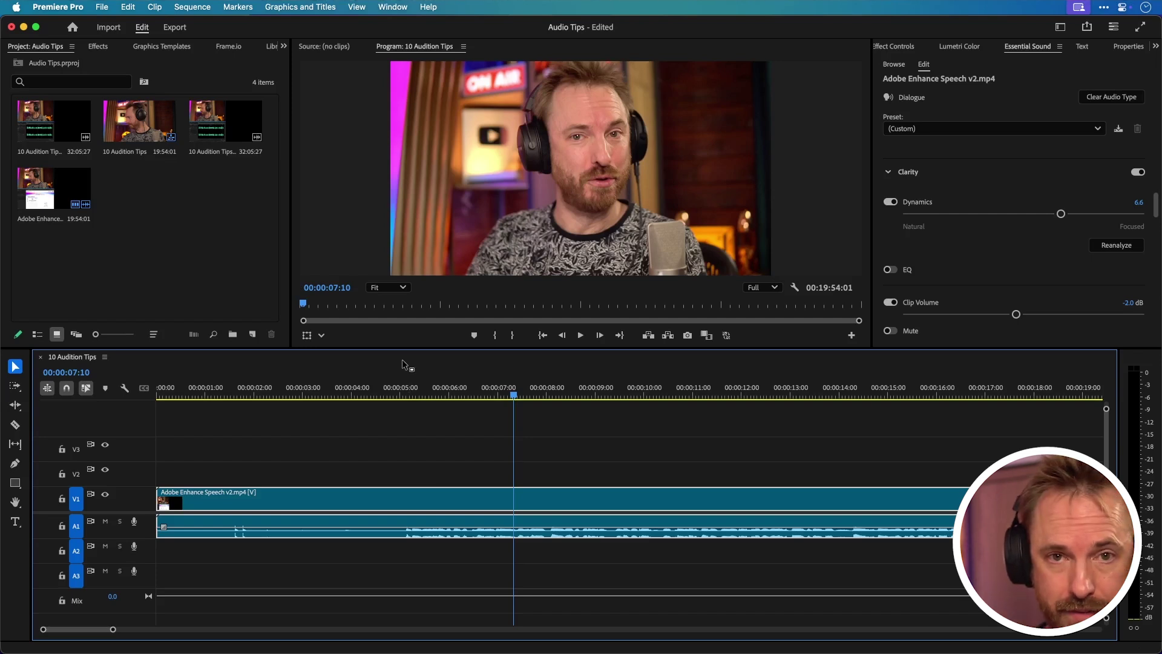
# Step: Apply the Vocal Presence EQ preset at Amount 3.0 and play back from 00:00:05
pyautogui.click(890, 270)
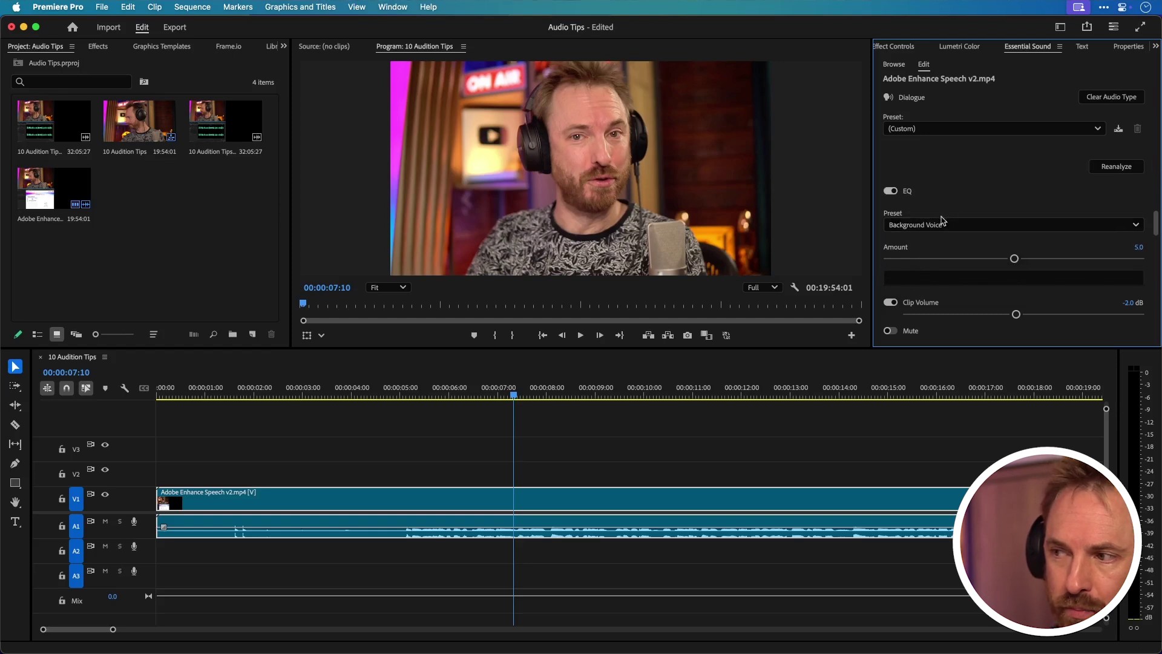
pyautogui.click(942, 221)
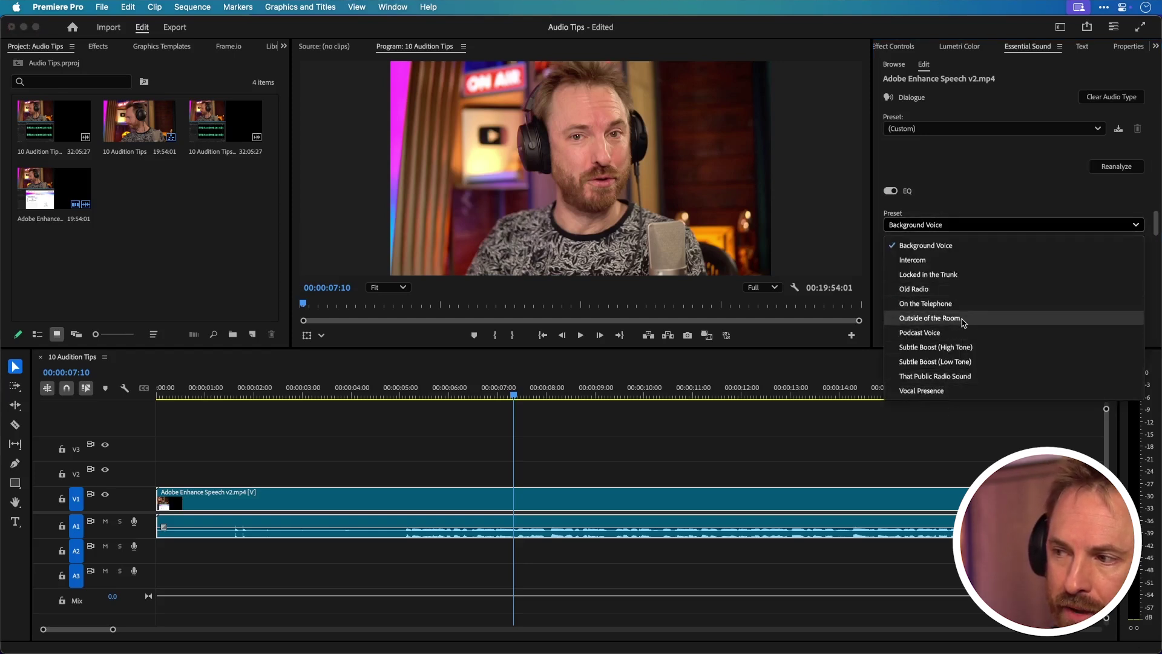
pyautogui.click(963, 391)
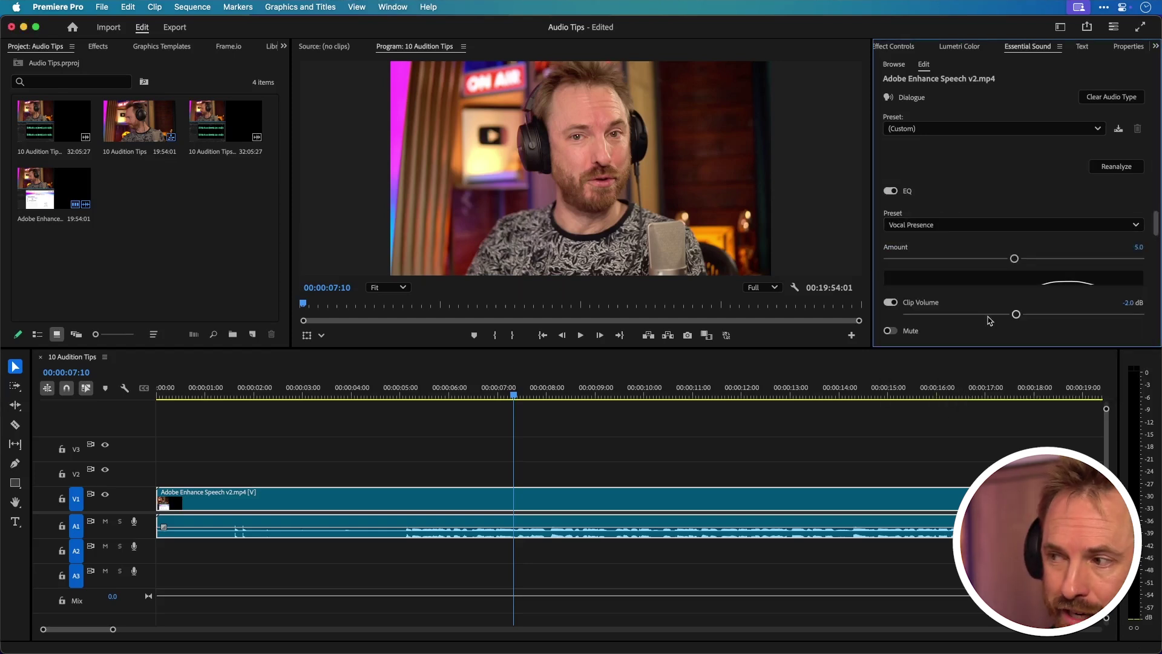
pyautogui.scroll(-2, 963, 230)
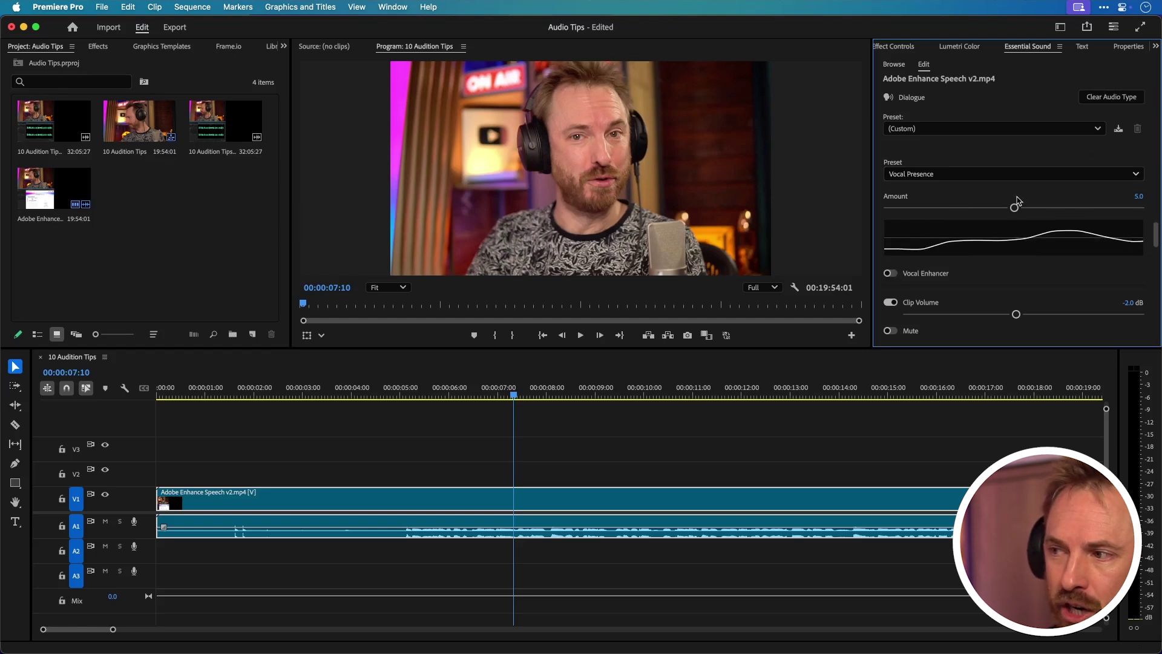
pyautogui.moveTo(1016, 208); pyautogui.dragTo(966, 209)
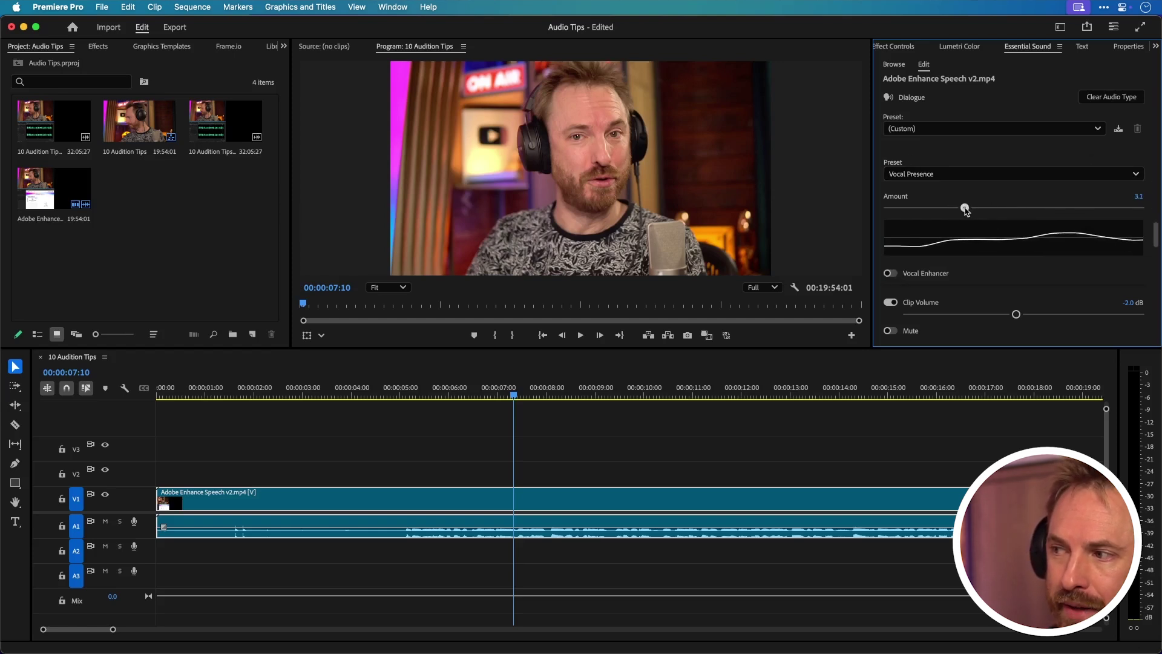
pyautogui.click(402, 394)
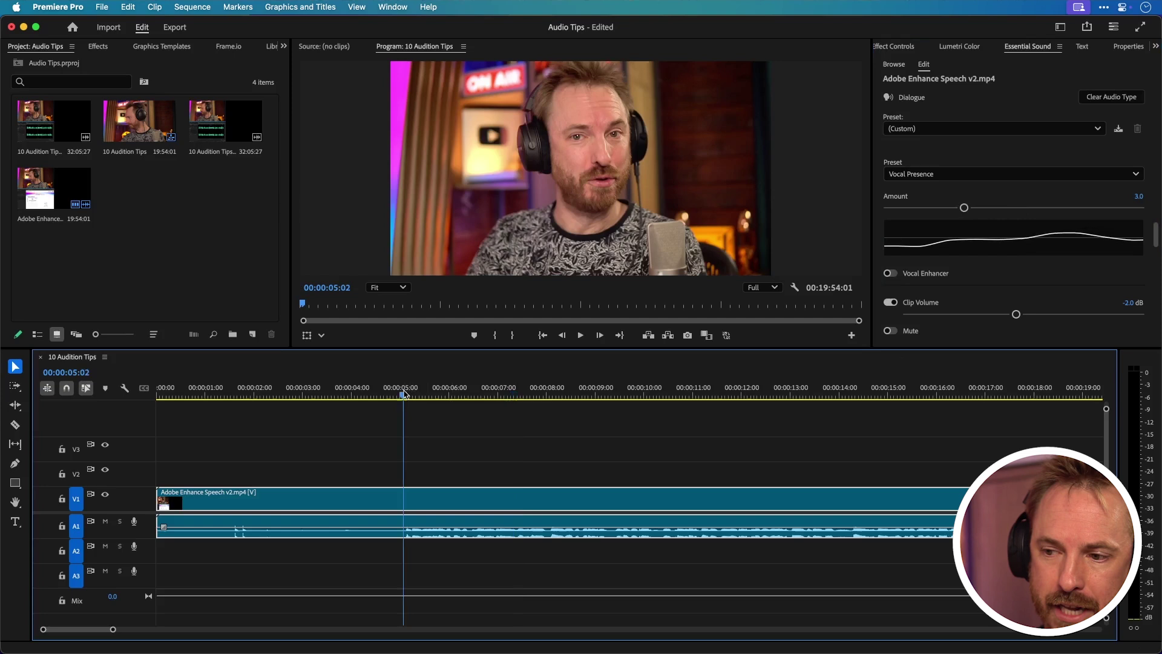
pyautogui.press('space')
pyautogui.press('space')
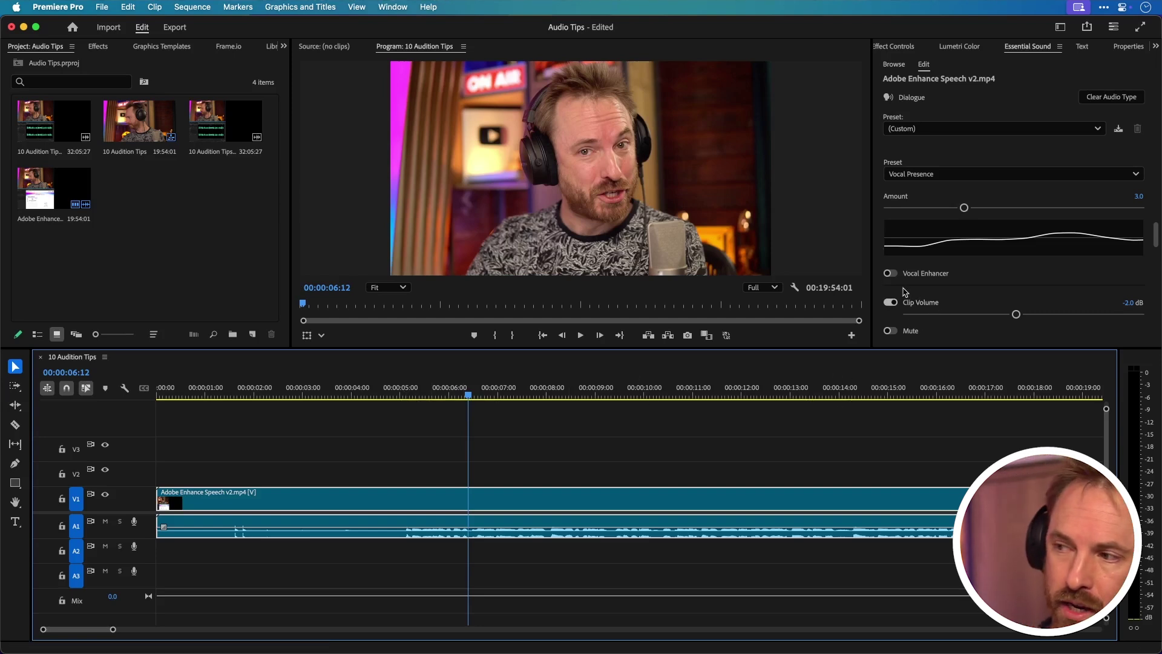
# Step: Turn on the High Tone Vocal Enhancer and view the Creative Reverb settings below it
pyautogui.click(891, 273)
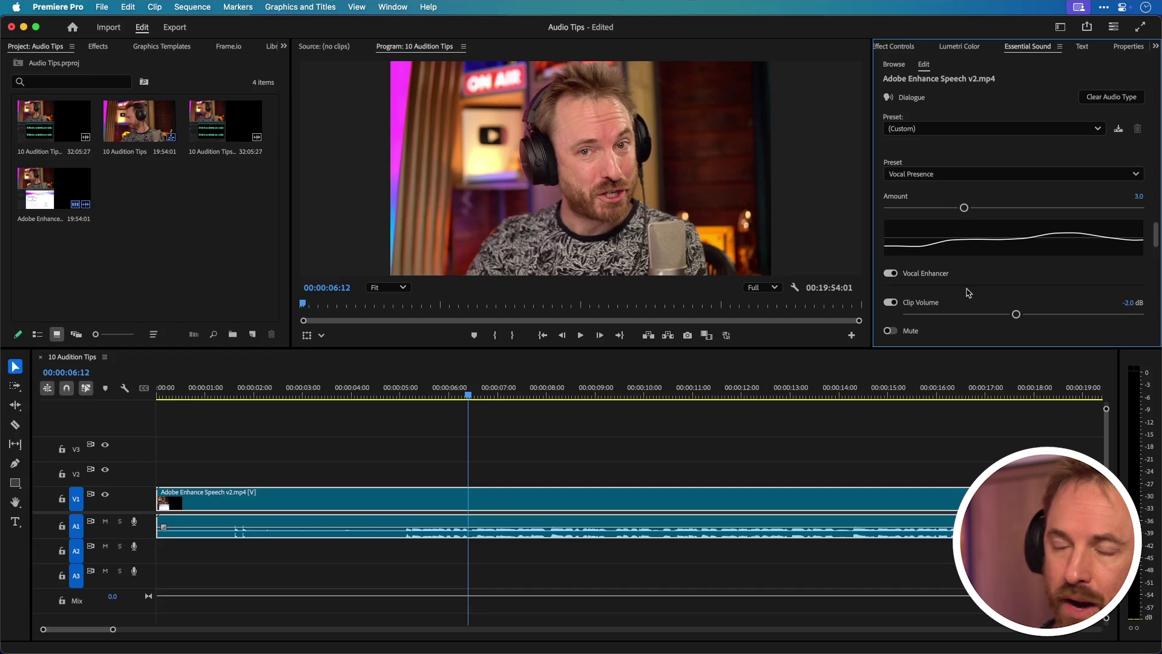
pyautogui.scroll(-3, 971, 272)
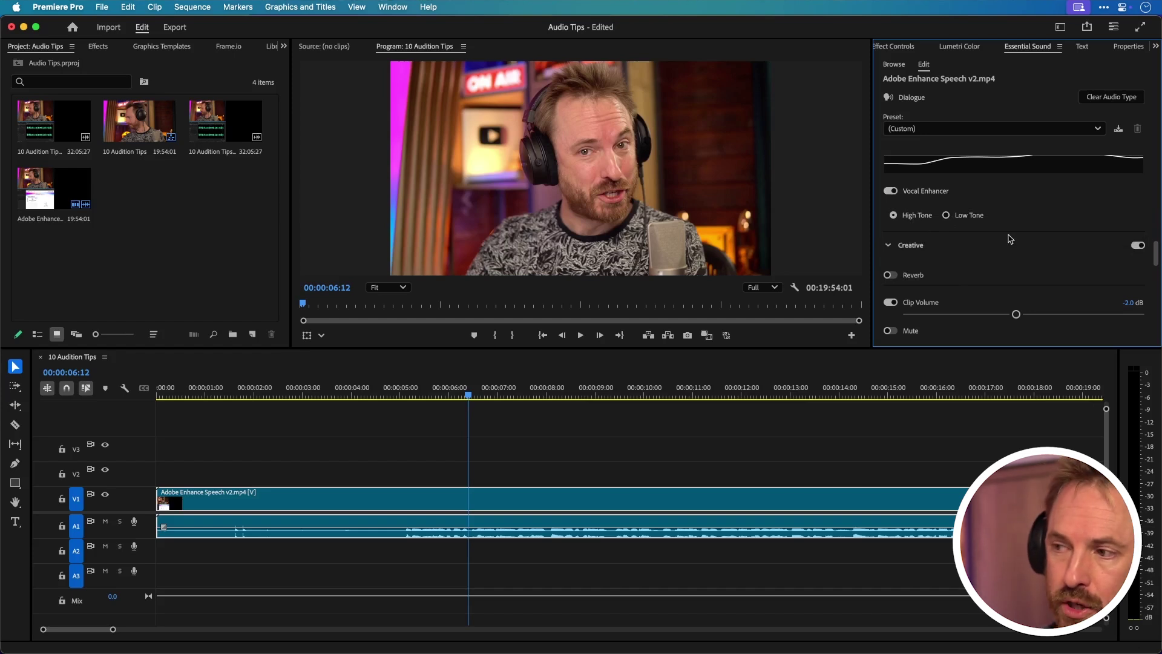
pyautogui.scroll(-2, 1010, 239)
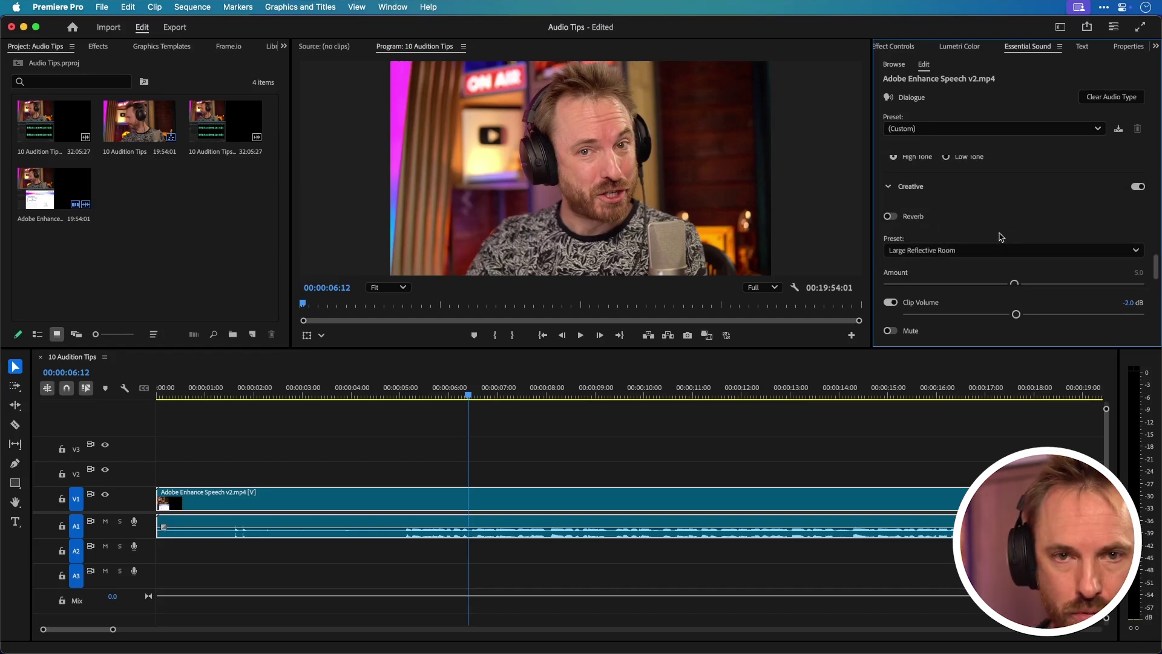
pyautogui.scroll(-1, 1002, 237)
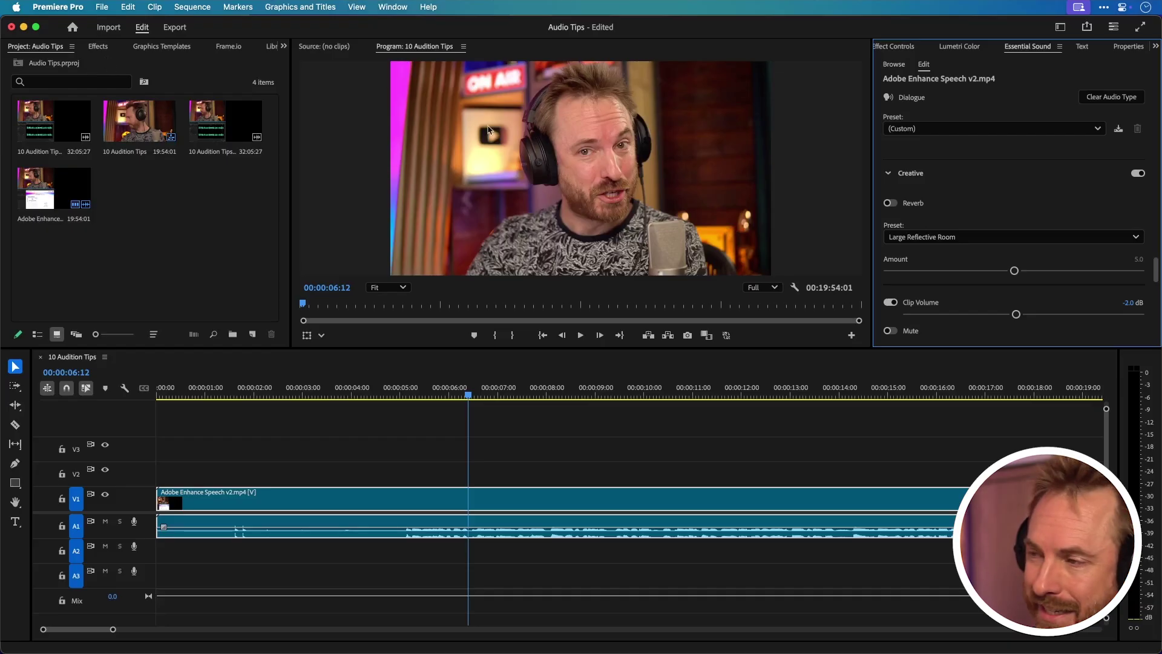
# Step: Clear the clip's audio type and expand the Presets folder in the Effects list
pyautogui.click(1097, 104)
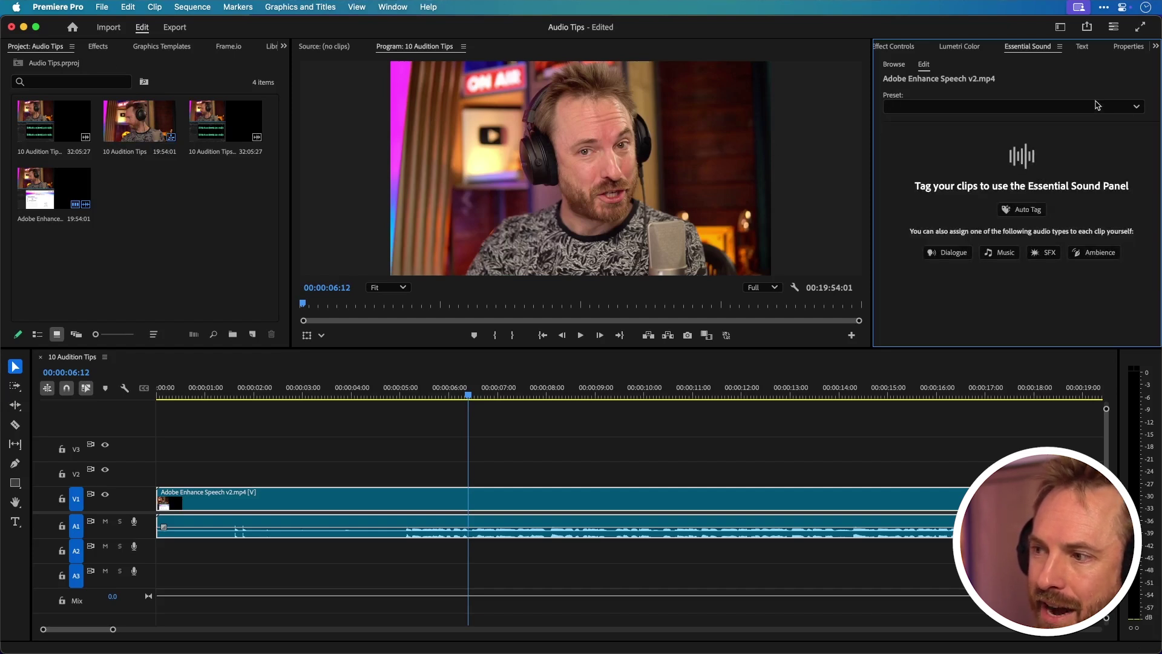
pyautogui.click(97, 46)
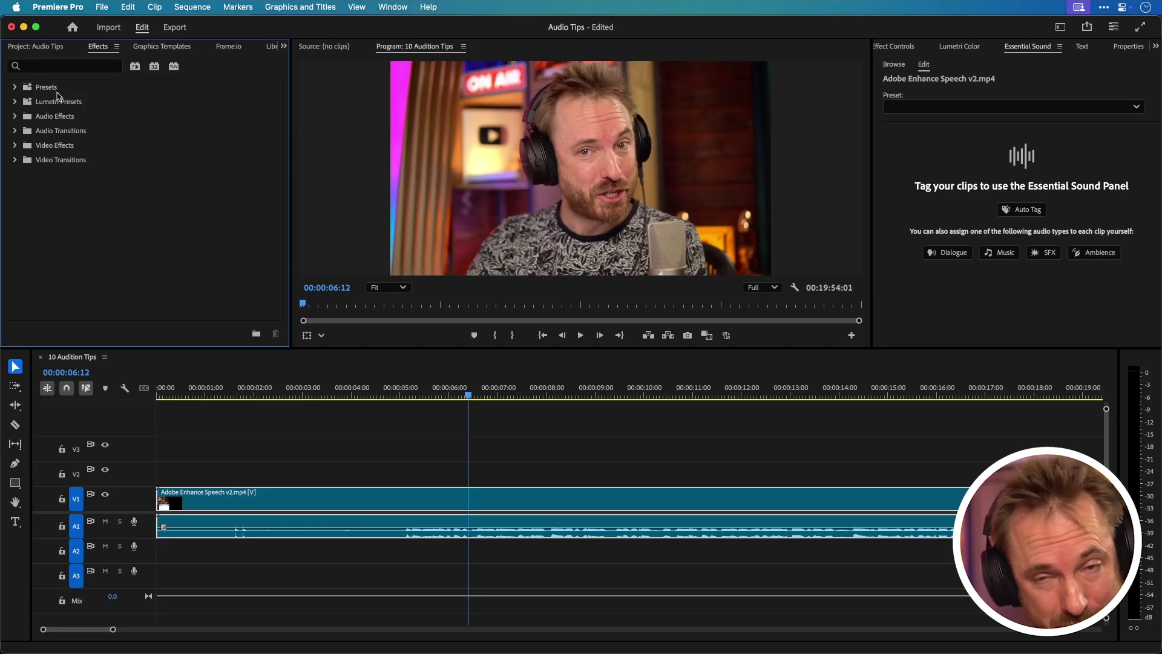
pyautogui.click(15, 88)
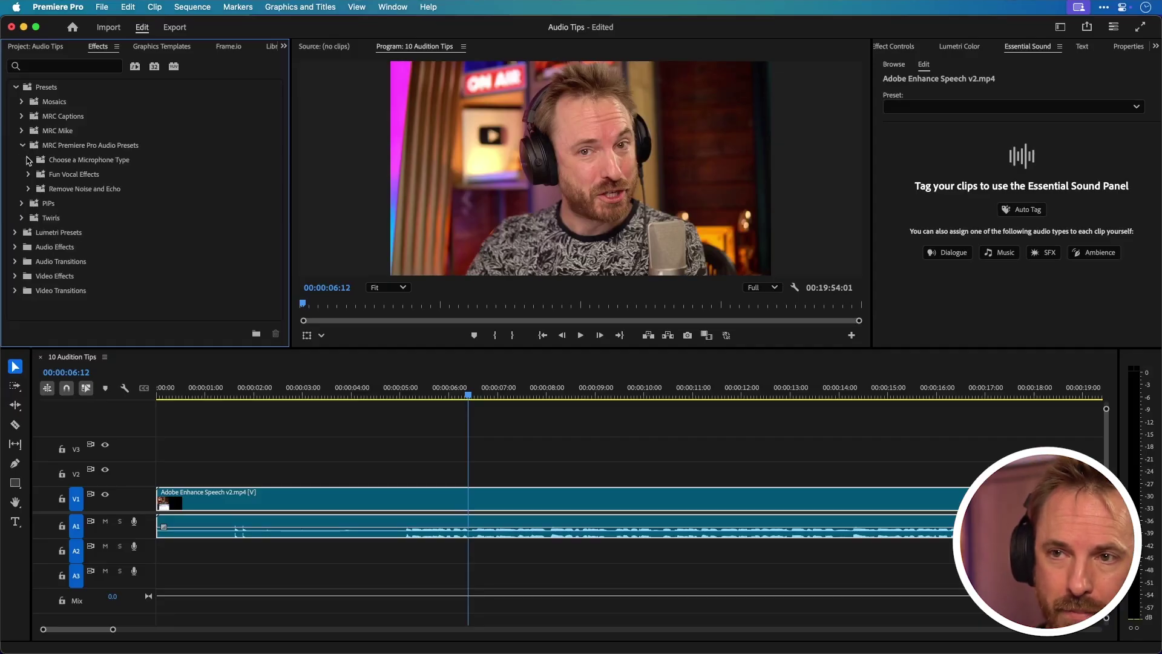
pyautogui.click(28, 160)
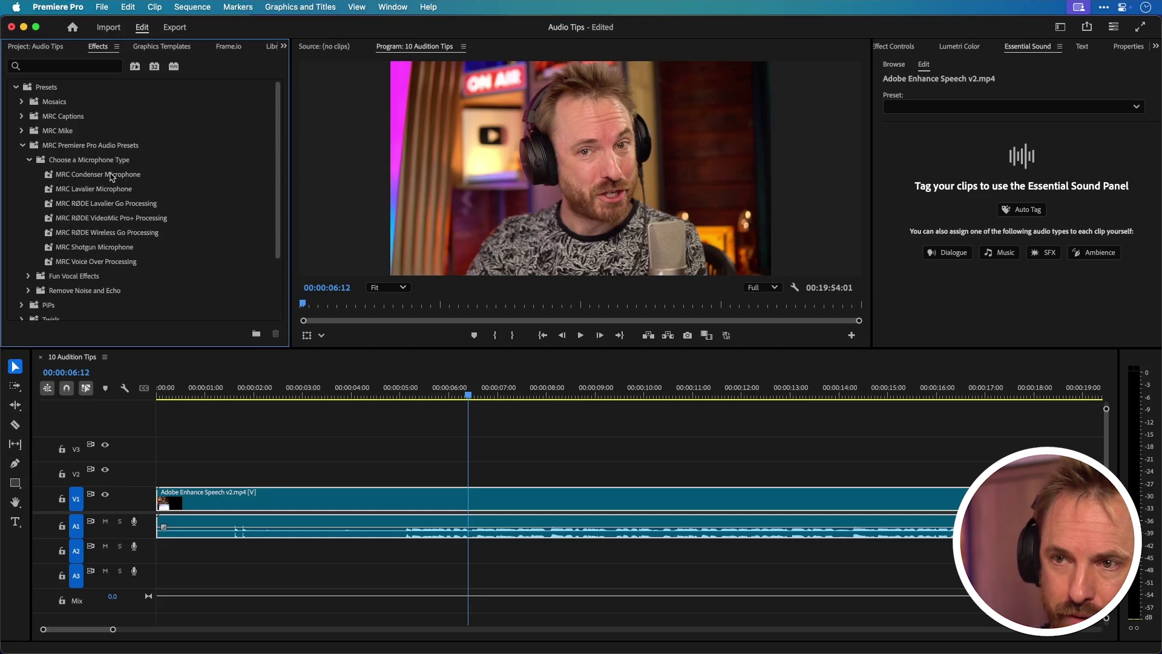
pyautogui.moveTo(95, 175); pyautogui.dragTo(425, 525)
pyautogui.click(395, 397)
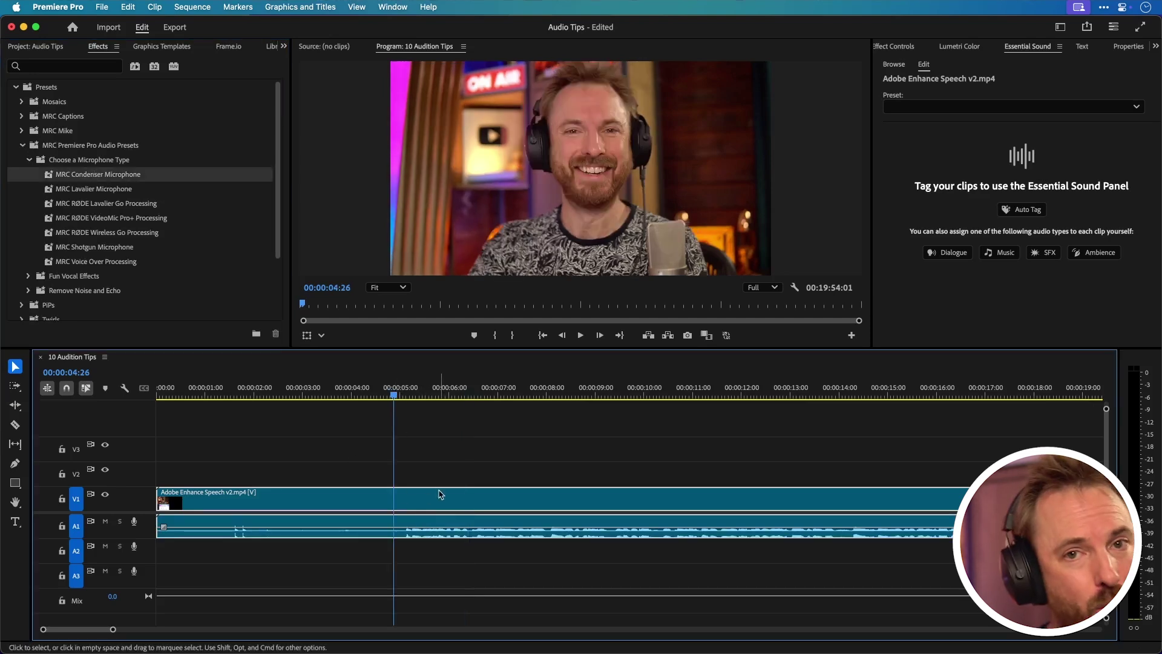
pyautogui.press('space')
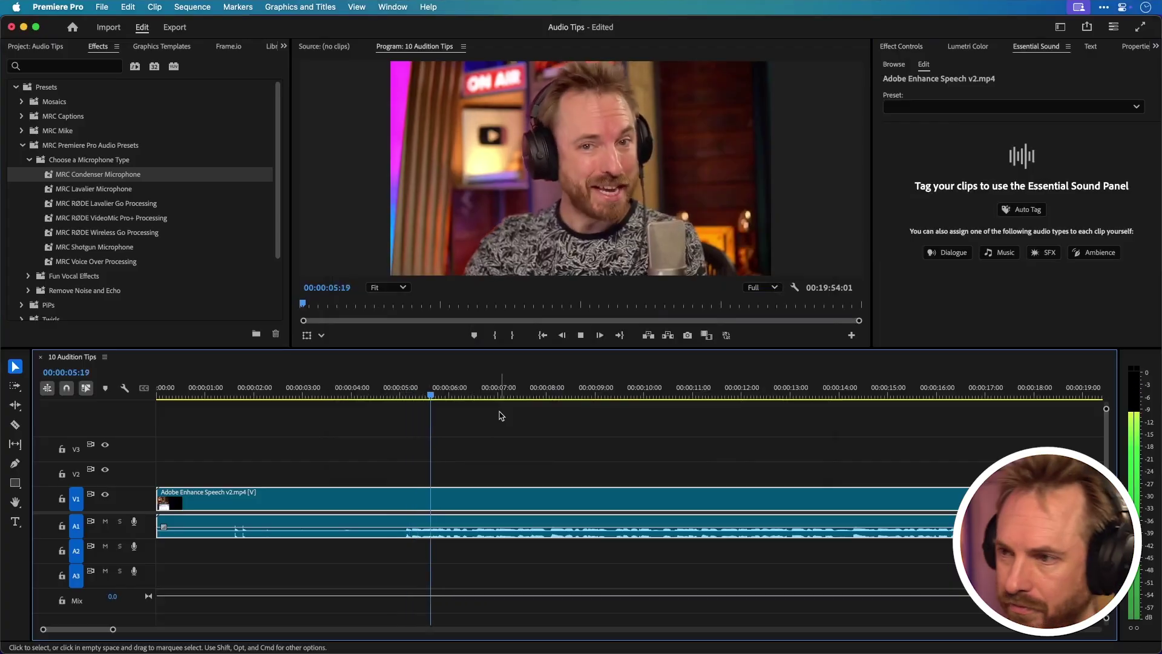
pyautogui.press('space')
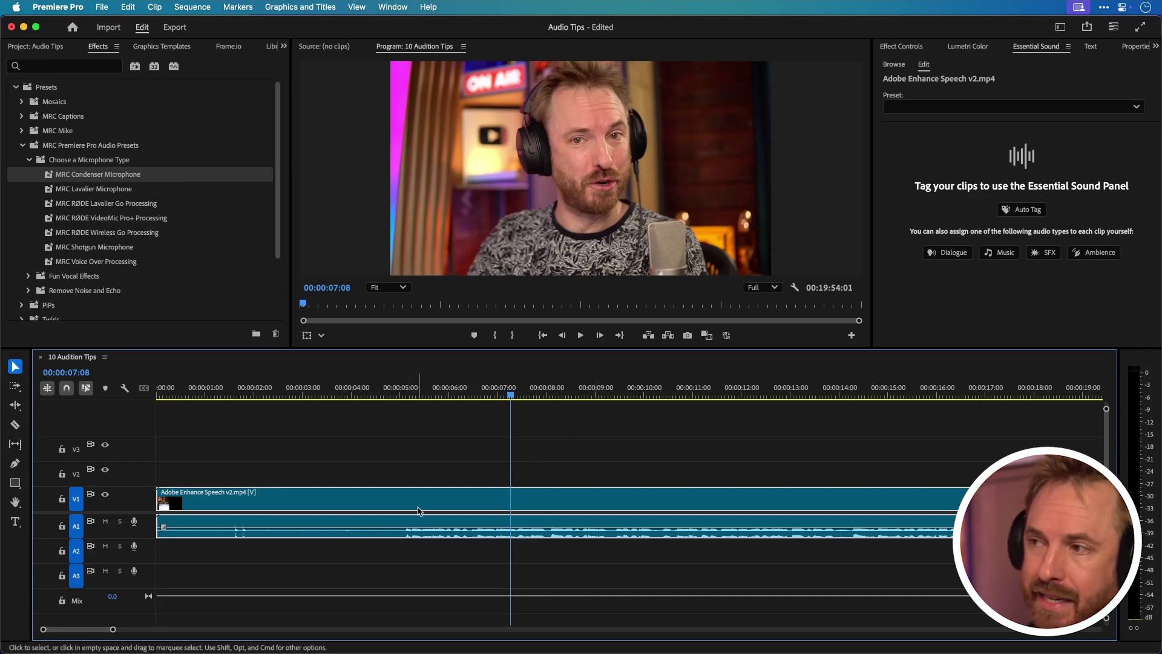
# Step: Razor the clip at about 5 and 8 seconds and delete the first and last pieces
pyautogui.click(564, 472)
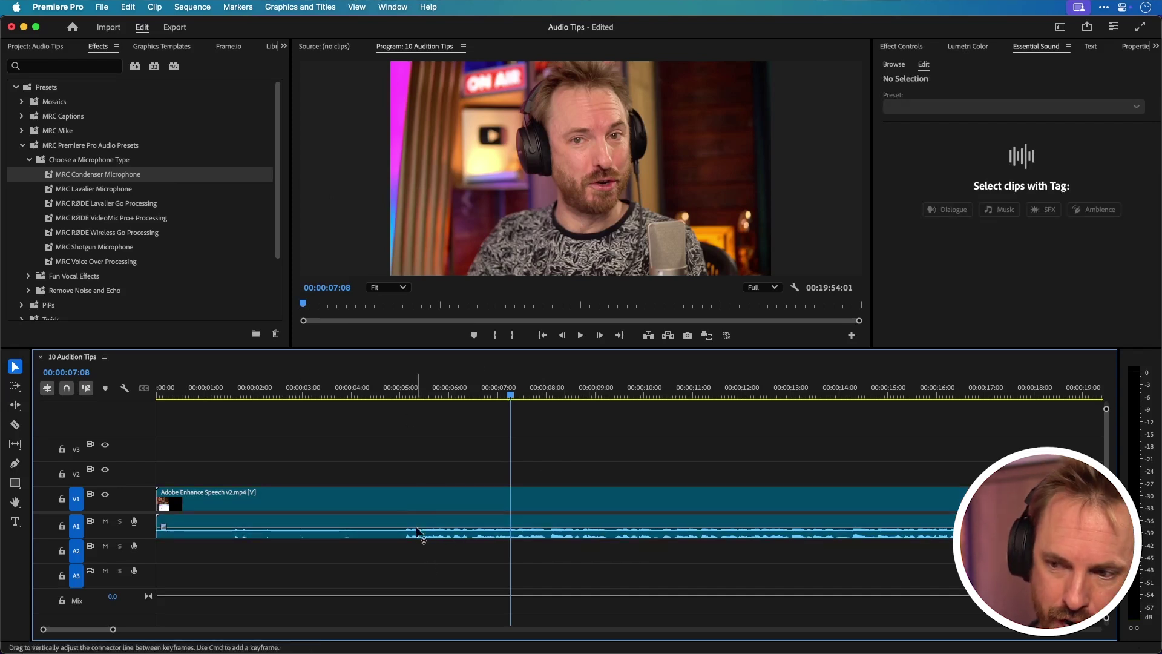
pyautogui.press('c')
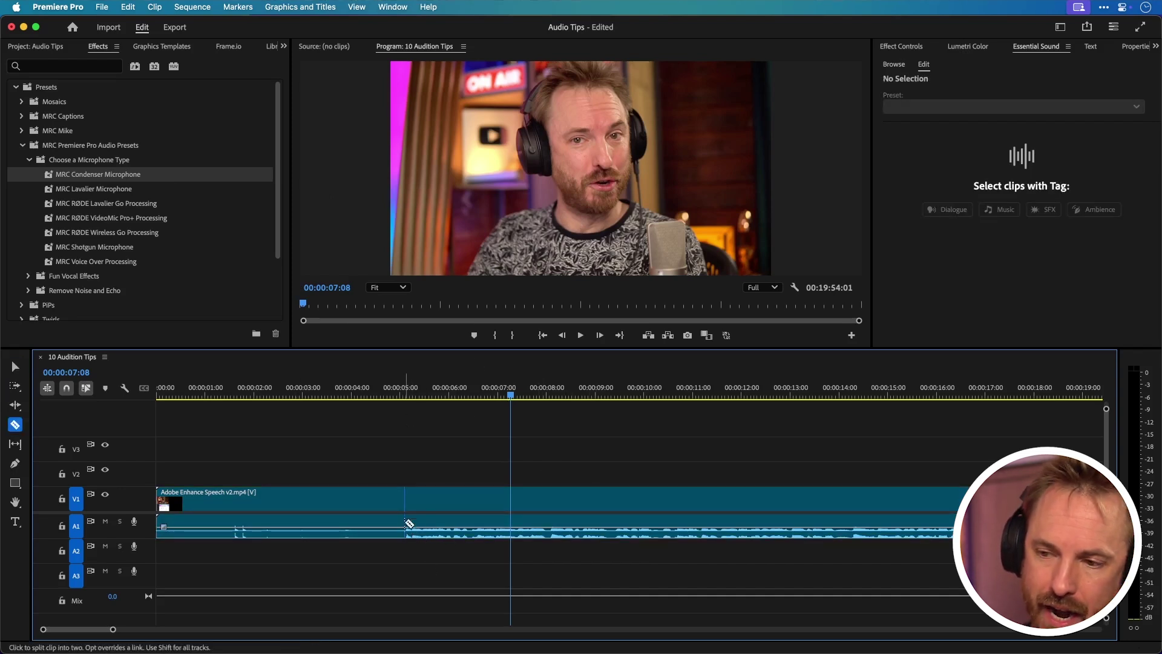
pyautogui.click(404, 522)
pyautogui.click(549, 508)
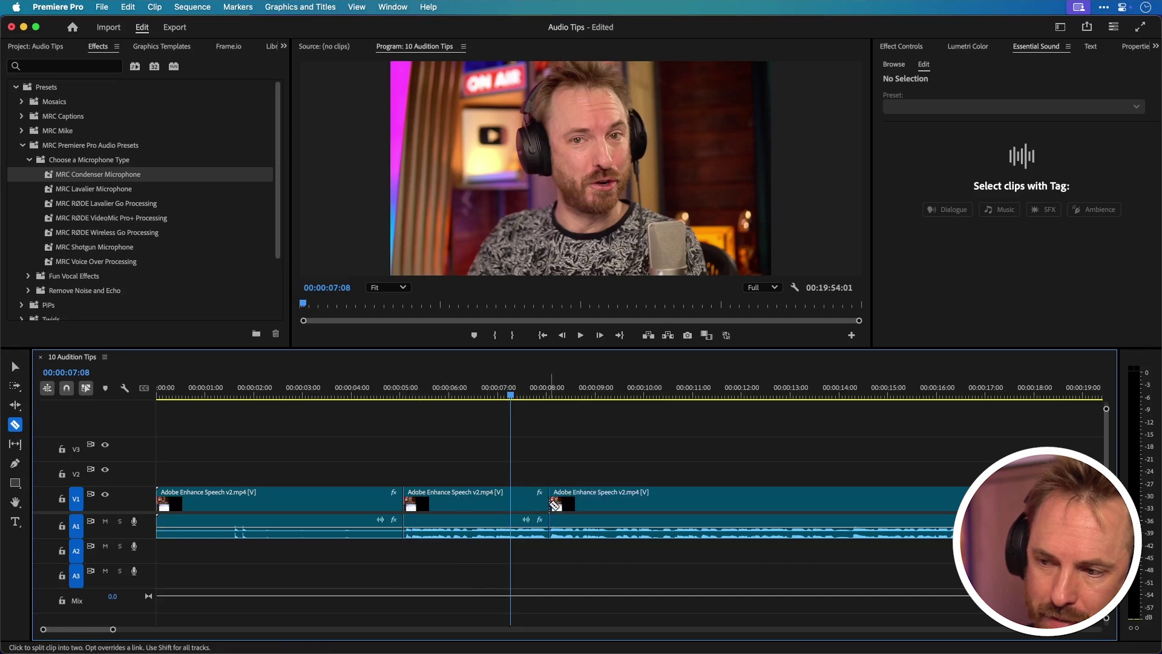
pyautogui.press('v')
pyautogui.click(581, 497)
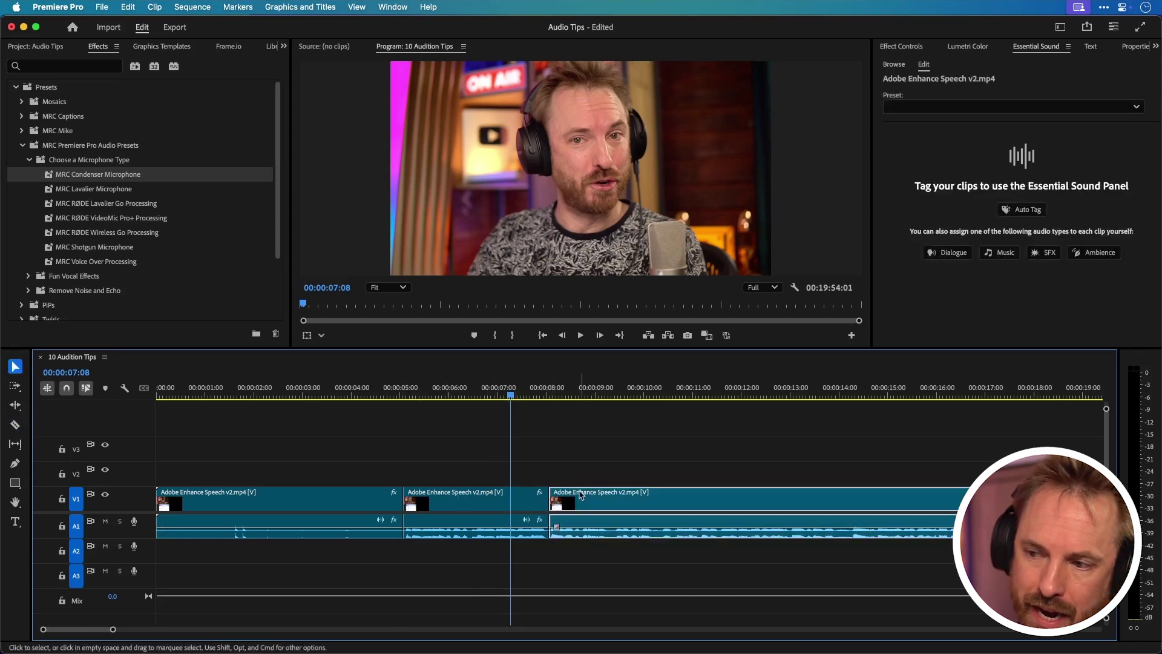
pyautogui.press('Delete')
pyautogui.click(387, 498)
pyautogui.press('Delete')
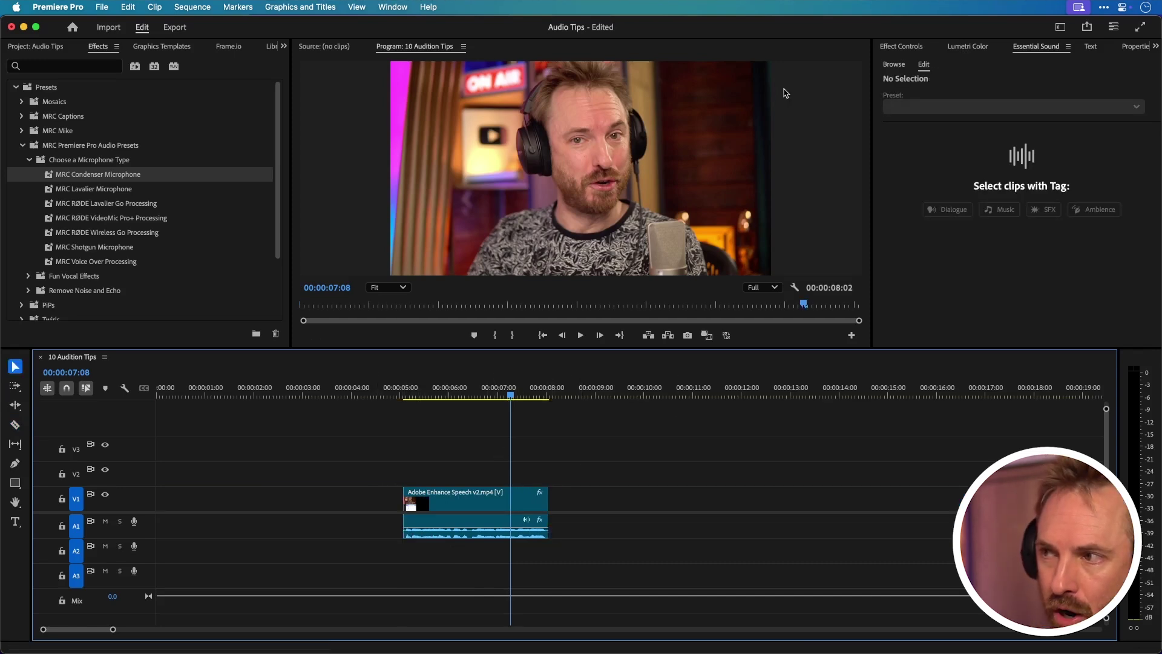
# Step: Search 'par' and apply Parametric Equalizer to the A1 dialogue clip
pyautogui.click(71, 67)
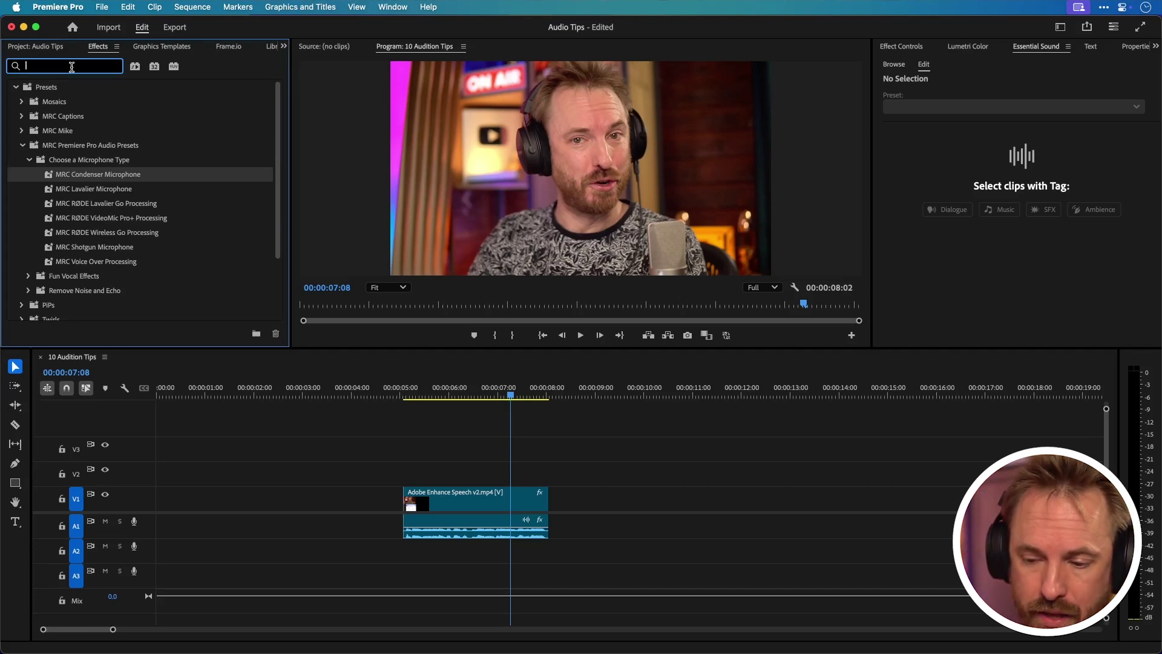
pyautogui.write('para')
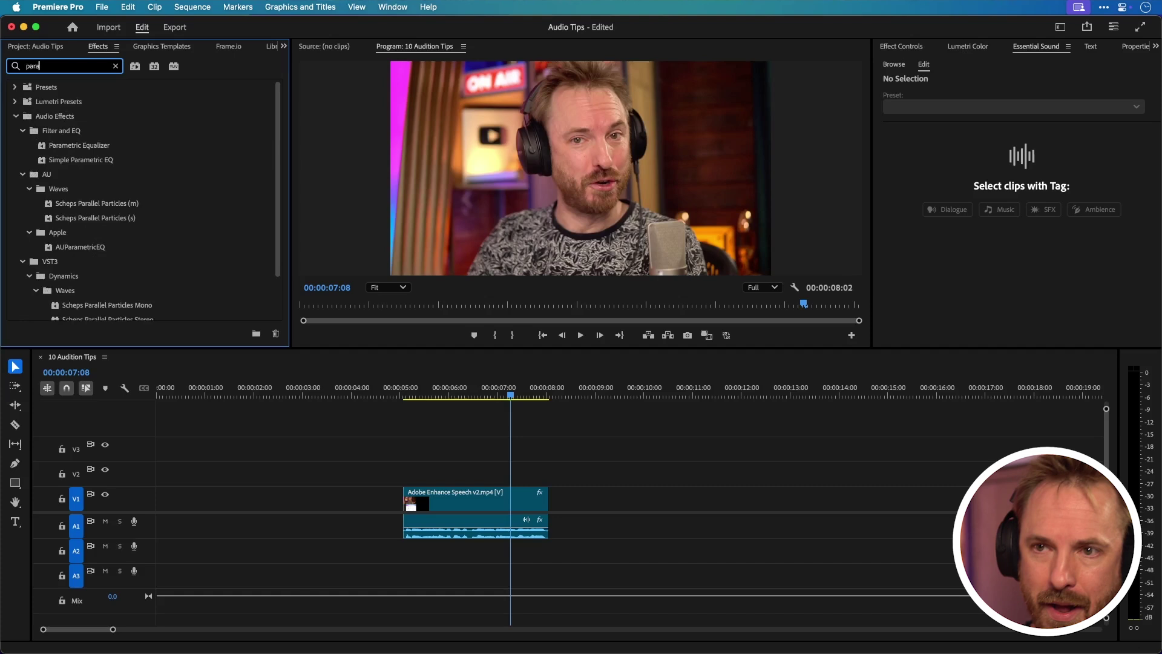
pyautogui.moveTo(56, 150); pyautogui.dragTo(437, 522)
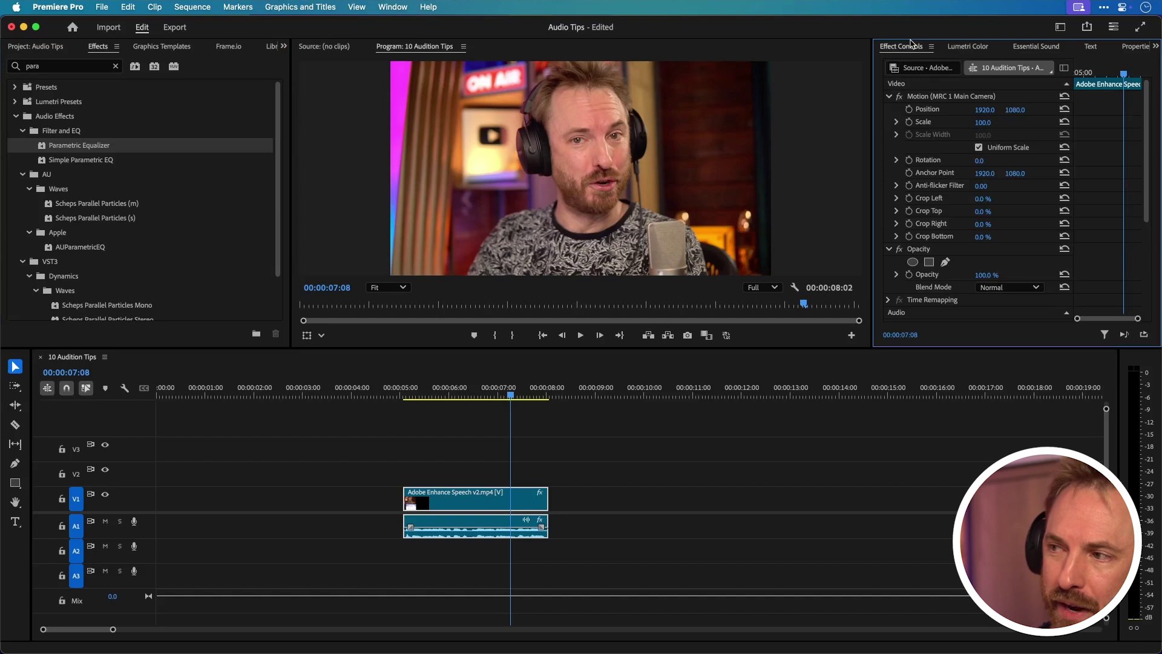
pyautogui.scroll(-5, 948, 181)
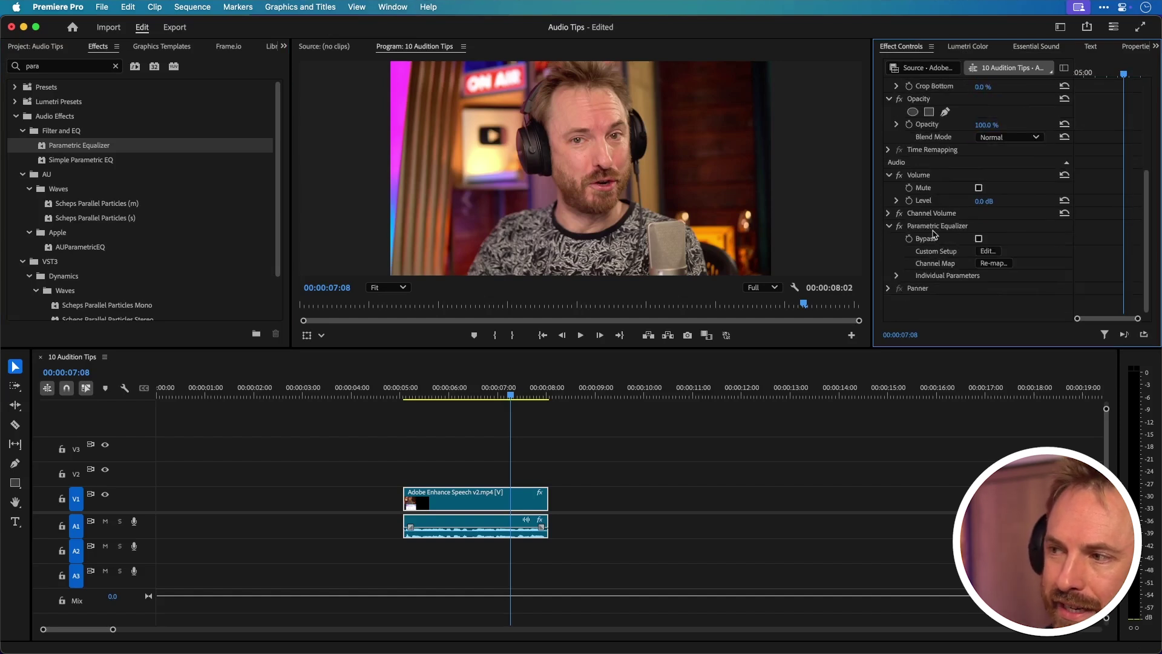
# Step: Set a 105 Hz high-pass, a -1.3 dB dip at 1172 Hz, and a +7.7 dB high shelf
pyautogui.click(989, 252)
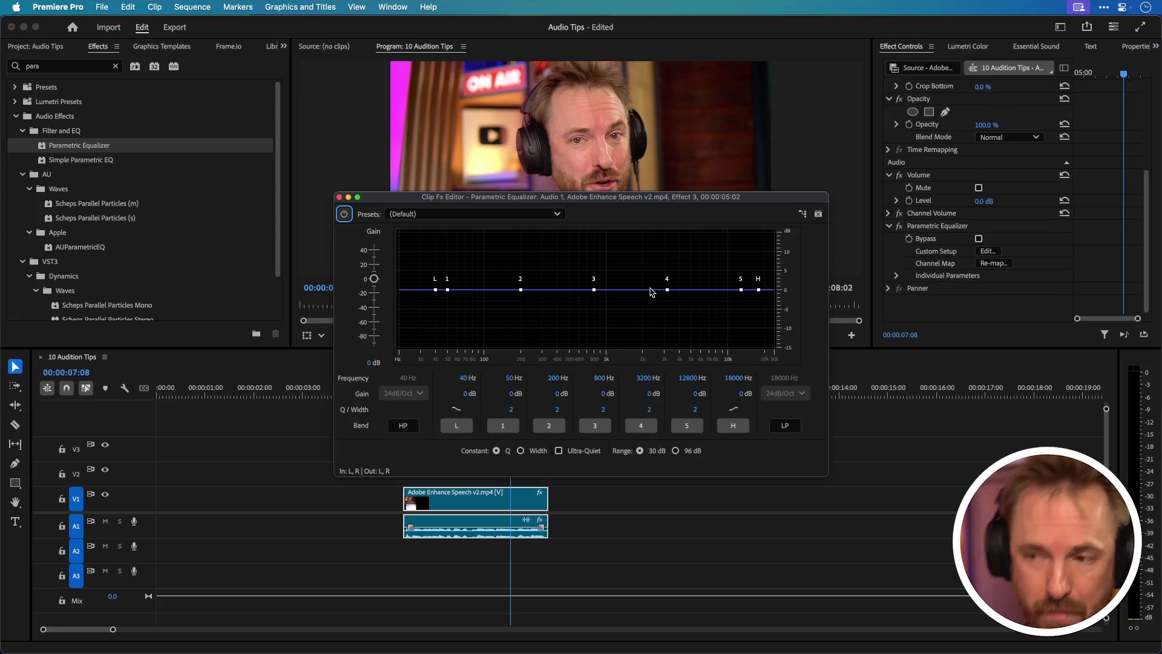
pyautogui.click(416, 429)
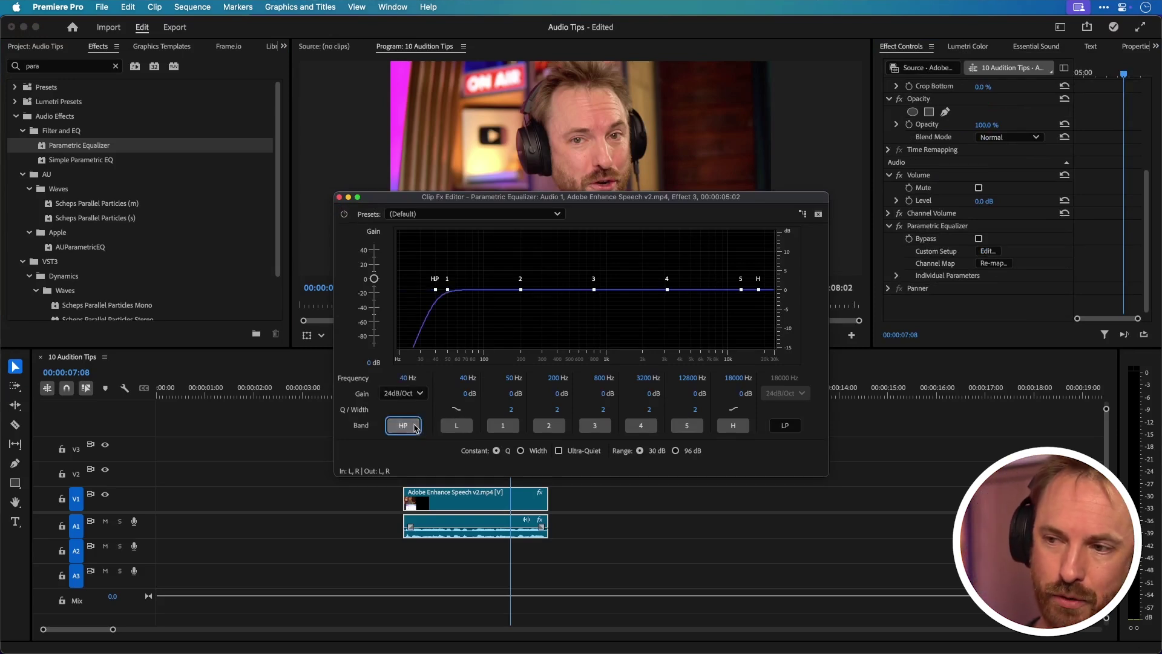
pyautogui.moveTo(438, 292); pyautogui.dragTo(488, 291)
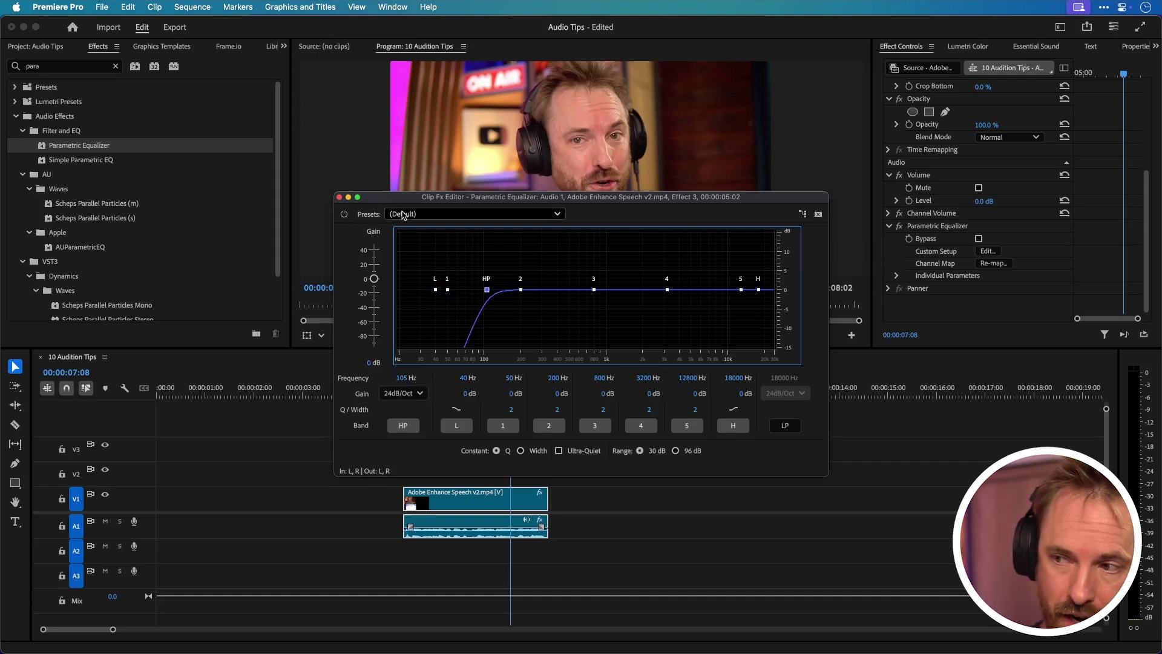
pyautogui.moveTo(594, 290); pyautogui.dragTo(615, 295)
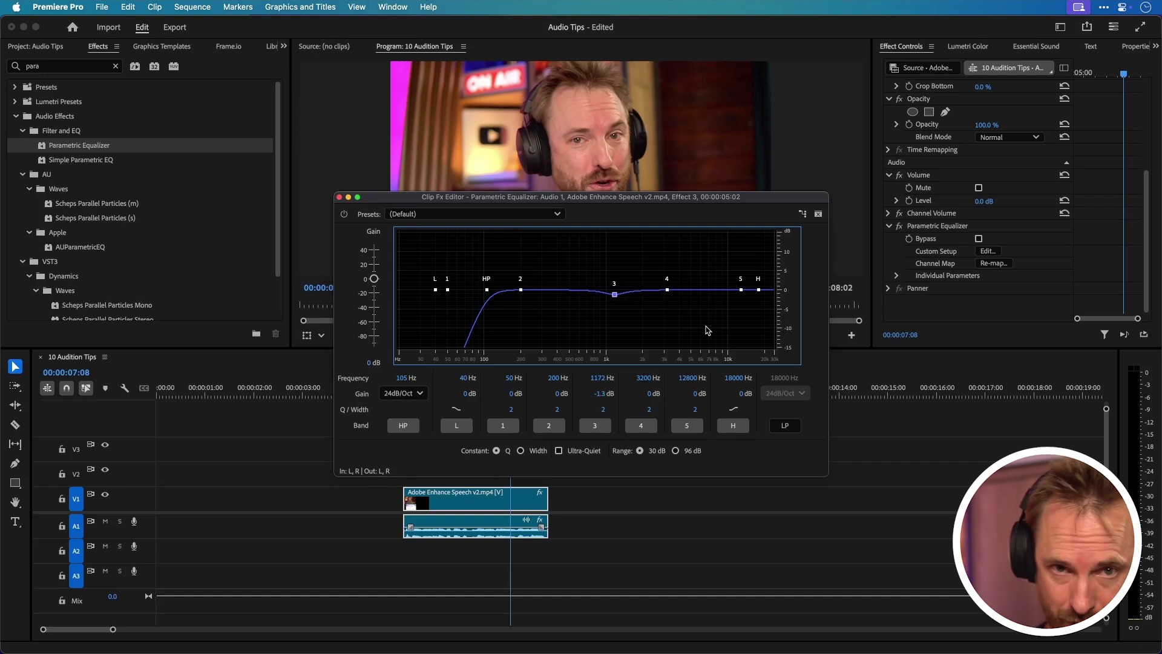
pyautogui.moveTo(759, 290); pyautogui.dragTo(719, 261)
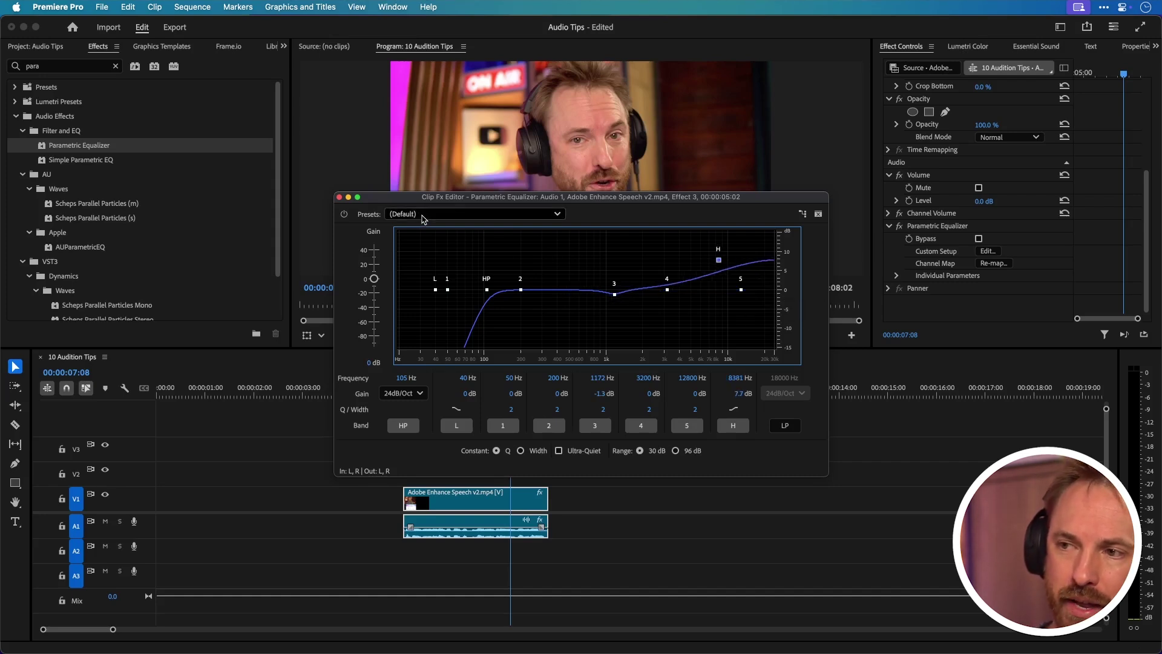
# Step: Play the equalized dialogue, bypass the equalizer to compare, and close the editor
pyautogui.moveTo(413, 202); pyautogui.dragTo(160, 198)
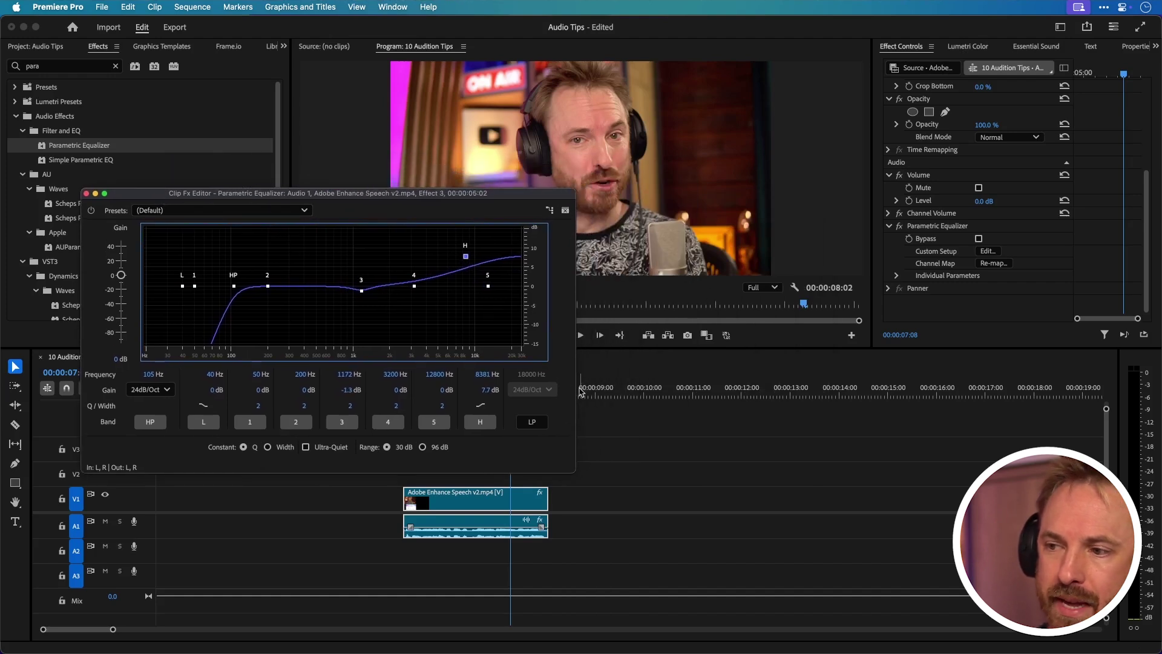
pyautogui.click(389, 395)
pyautogui.press('space')
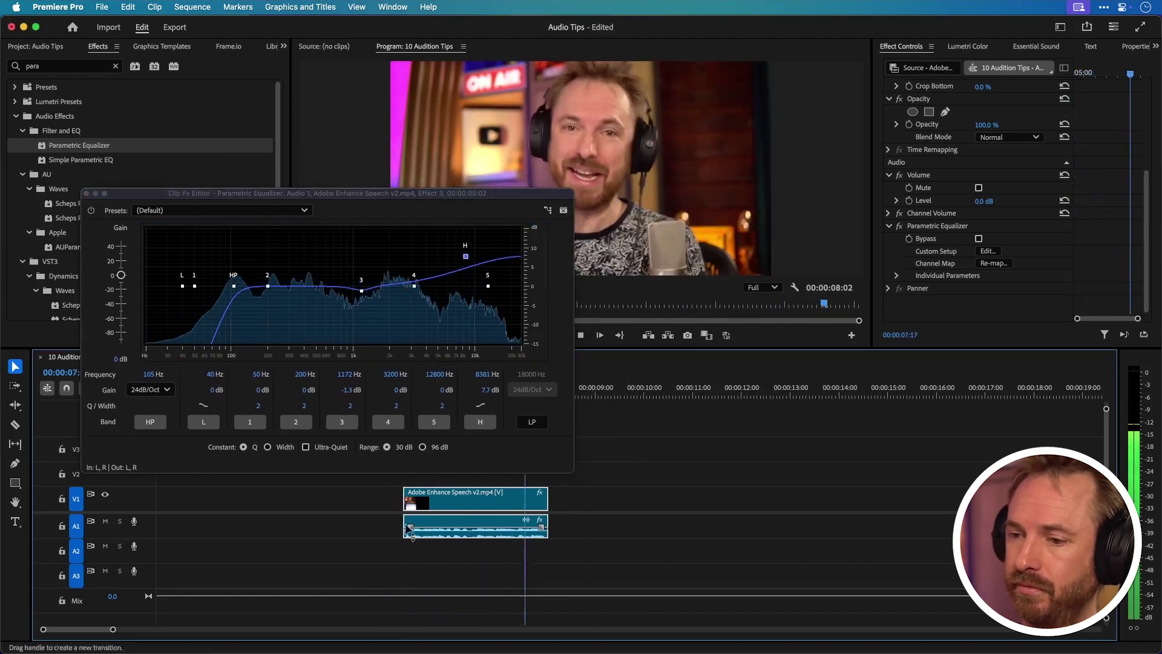
pyautogui.click(91, 210)
pyautogui.click(86, 193)
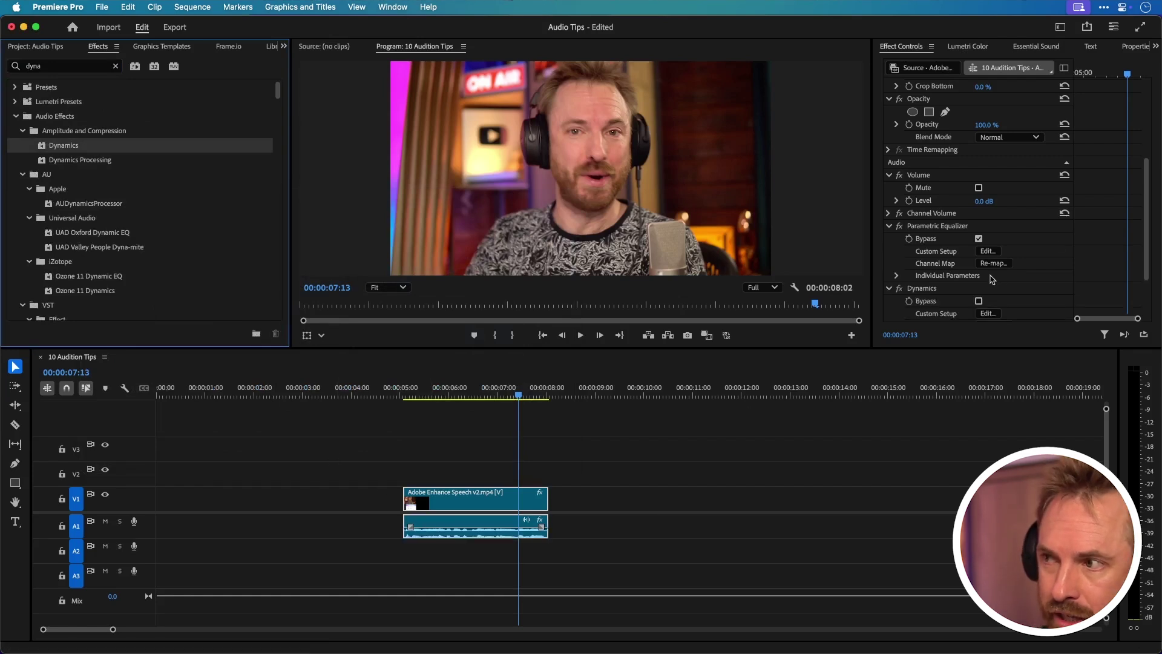
# Step: Enable the Dynamics compressor with a ratio of 3 and 5 dB makeup gain
pyautogui.scroll(-2, 971, 286)
pyautogui.click(988, 251)
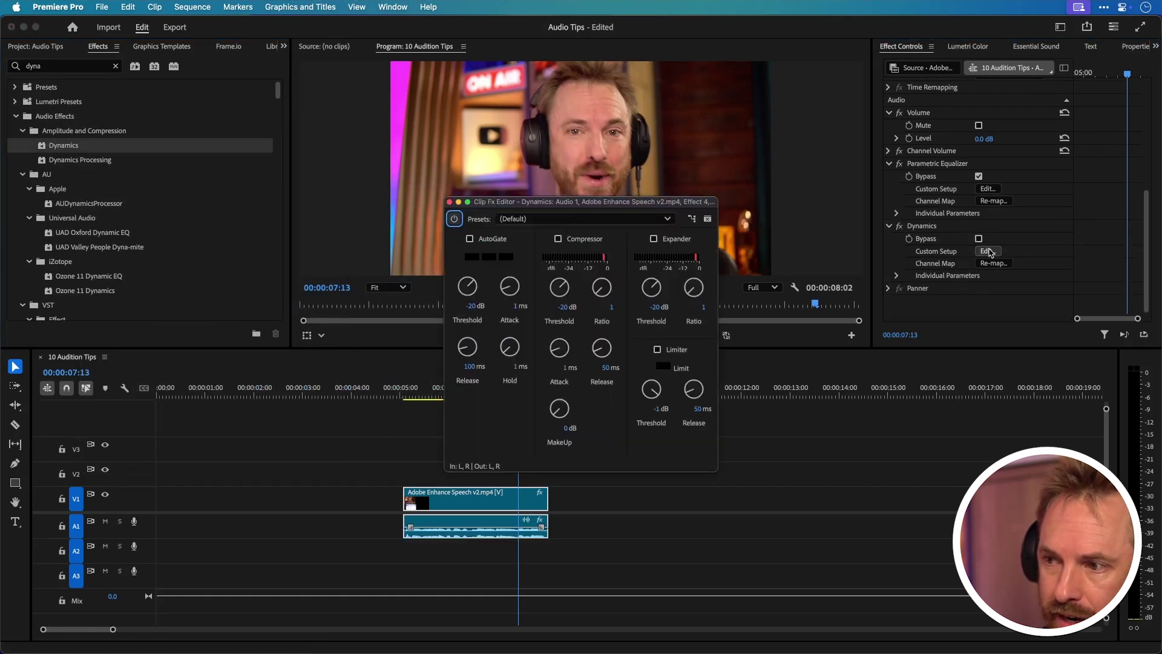
pyautogui.click(558, 239)
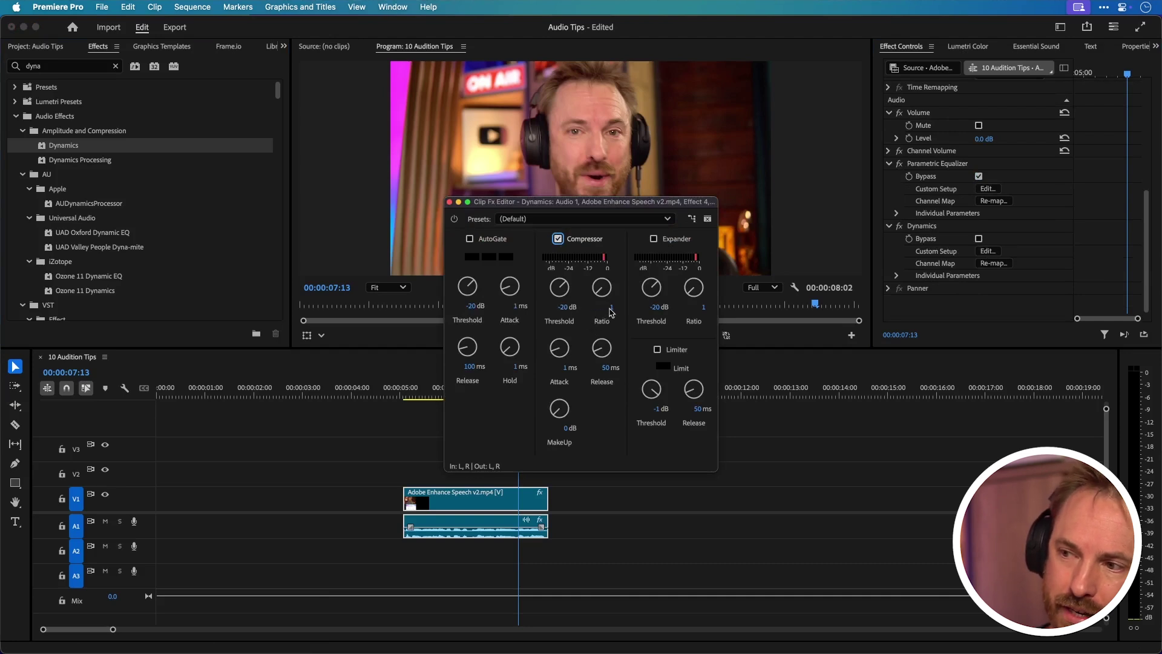
pyautogui.click(611, 308)
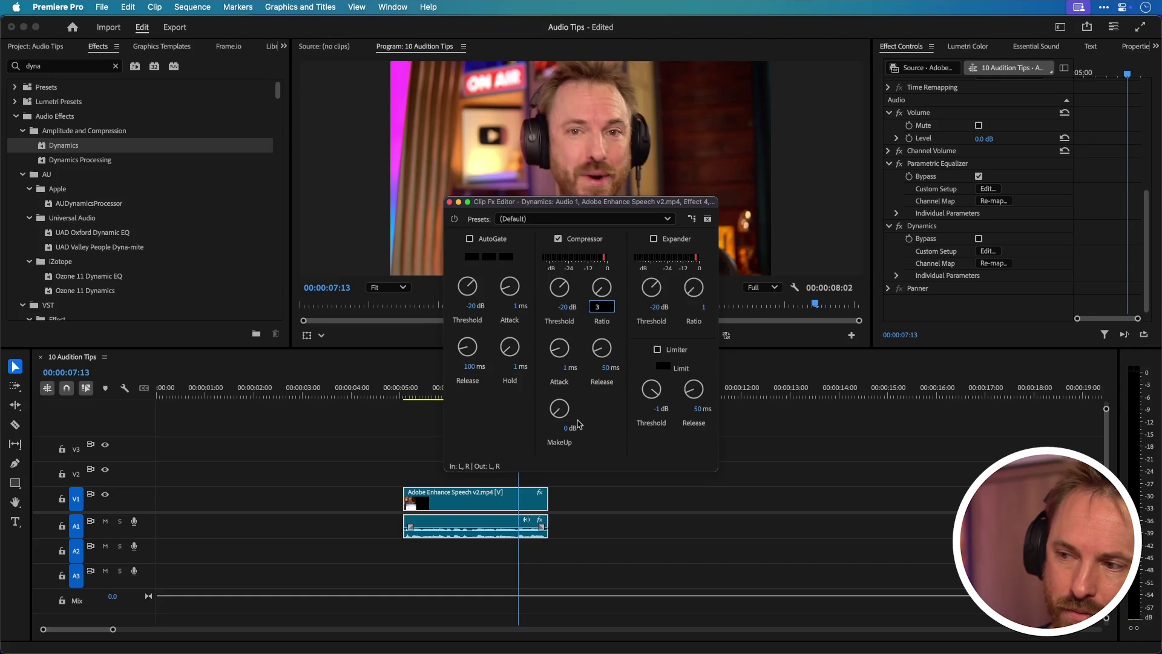
pyautogui.click(566, 429)
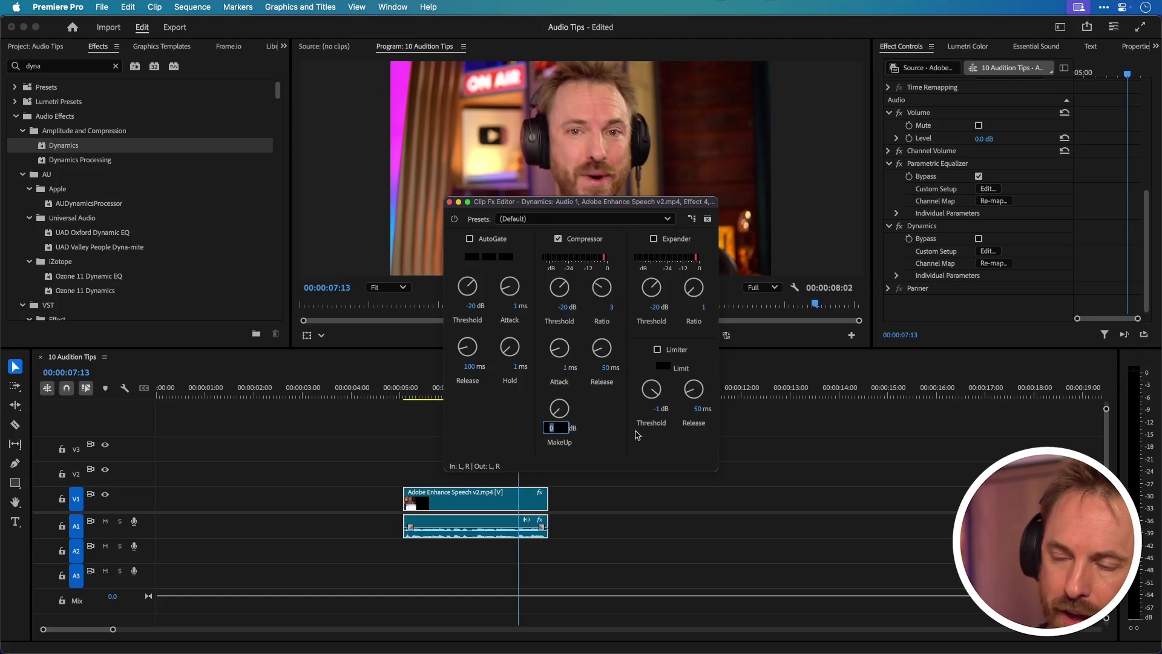
pyautogui.write('5')
pyautogui.press('Return')
# Step: Replay the dialogue from 00:00:04:26 with the Parametric Equalizer and Dynamics both active
pyautogui.click(407, 396)
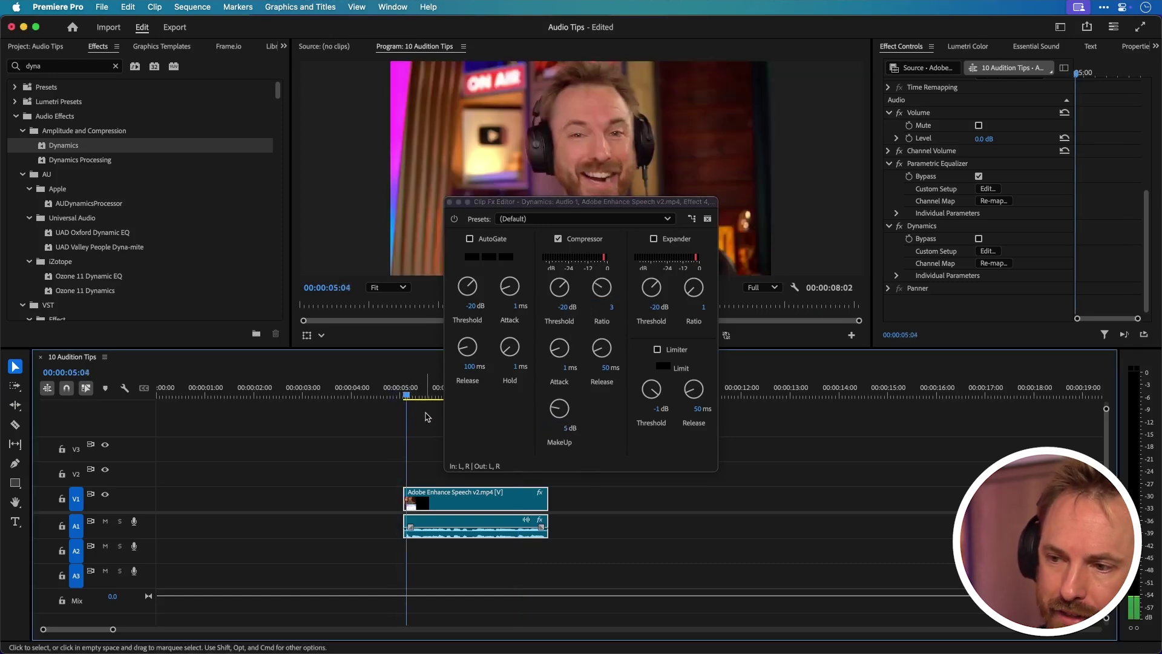
pyautogui.press('space')
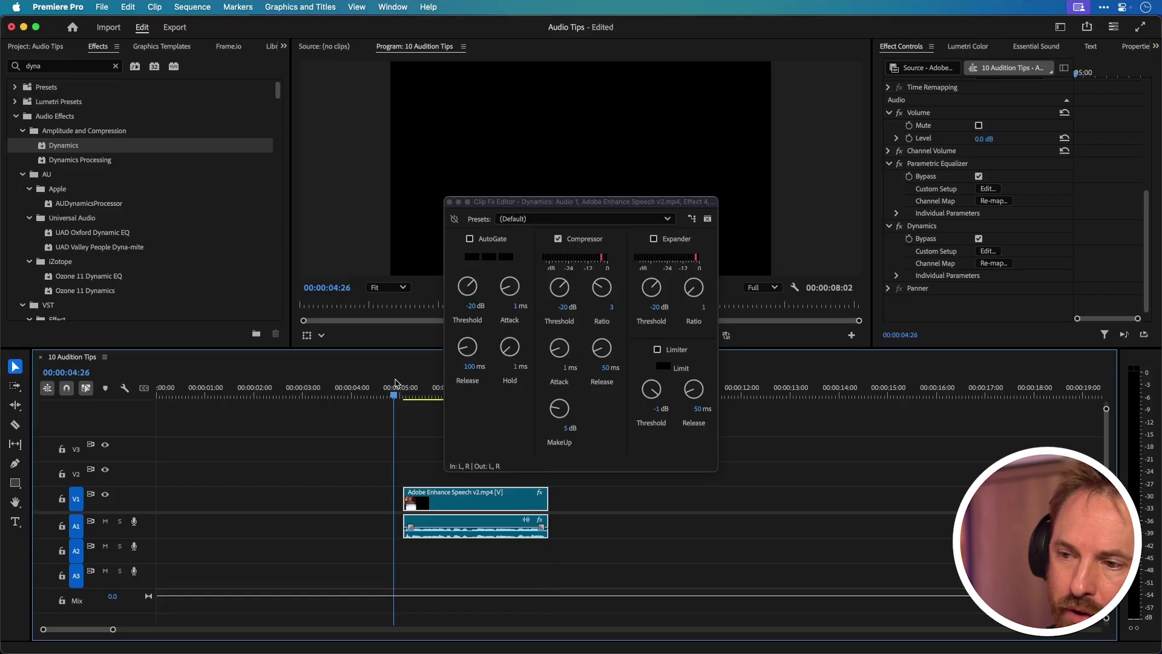
pyautogui.press('space')
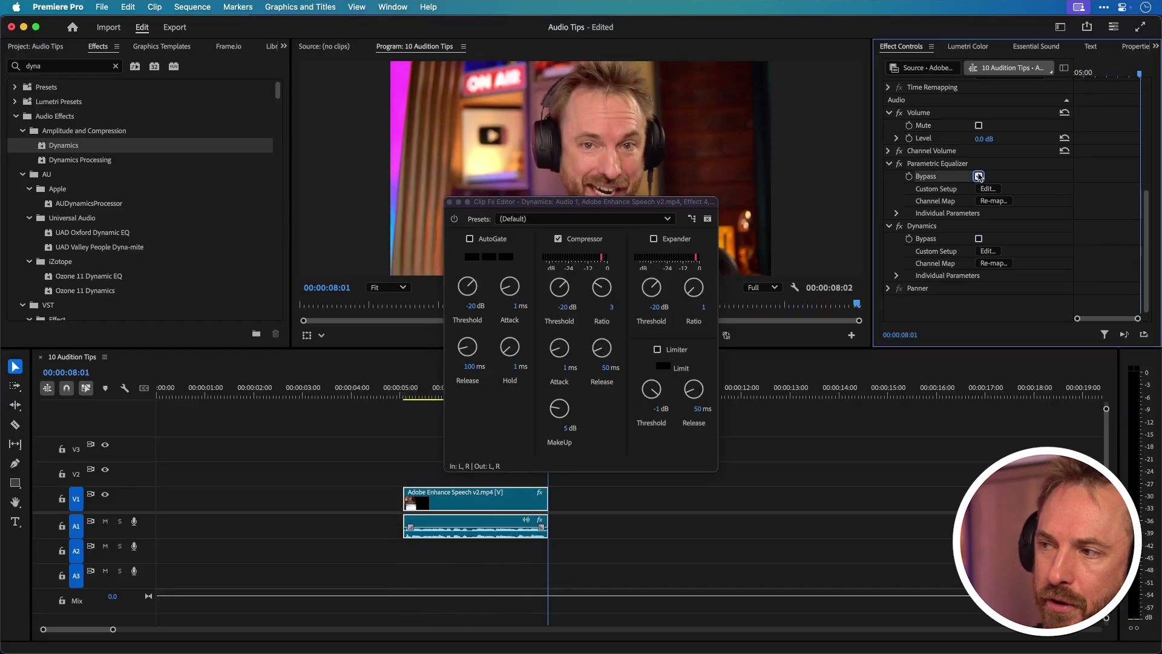
pyautogui.click(397, 392)
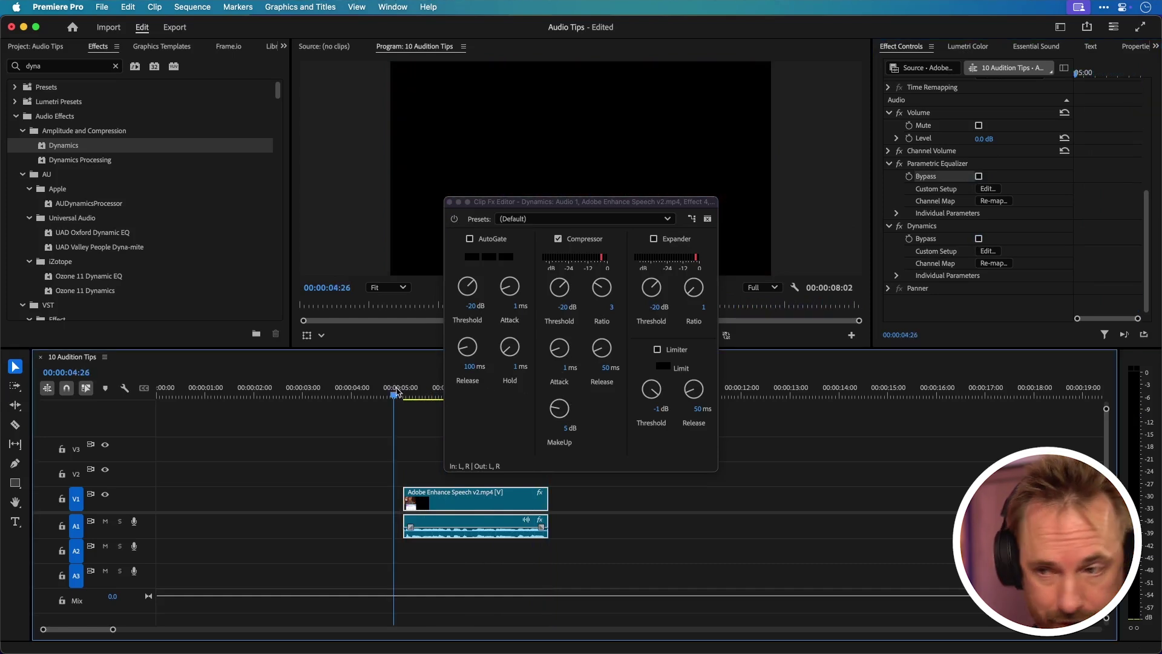
pyautogui.press('space')
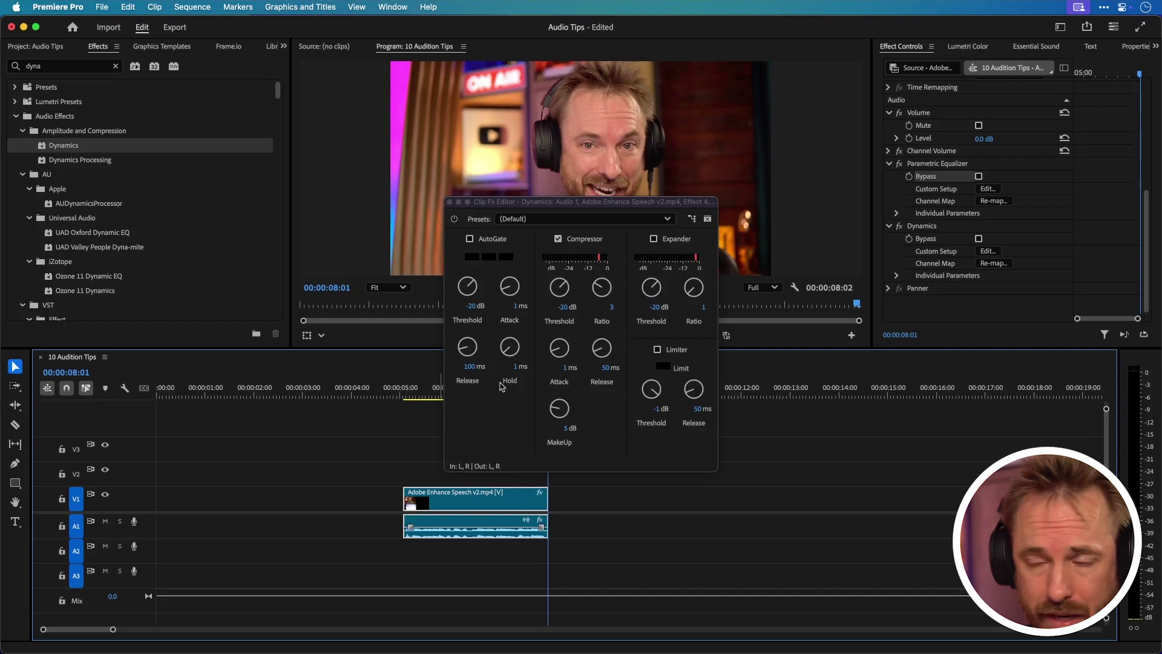
# Step: Save the clip's Dynamics effect settings as a new custom preset and name it
pyautogui.click(927, 166)
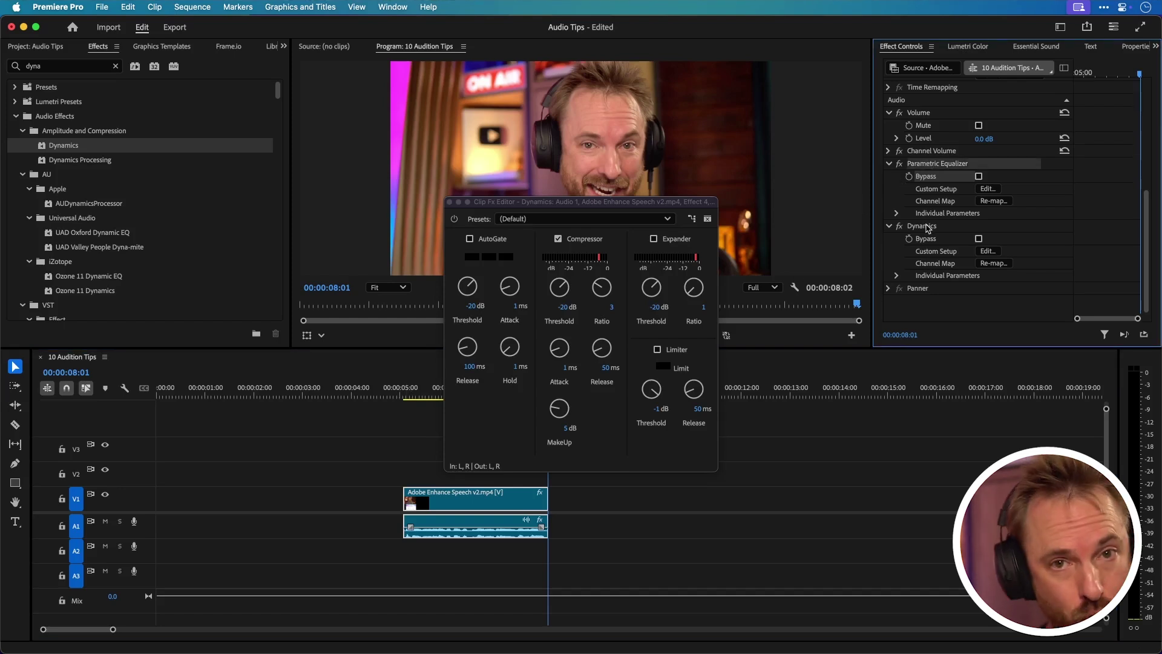
pyautogui.click(928, 227)
pyautogui.rightClick(928, 228)
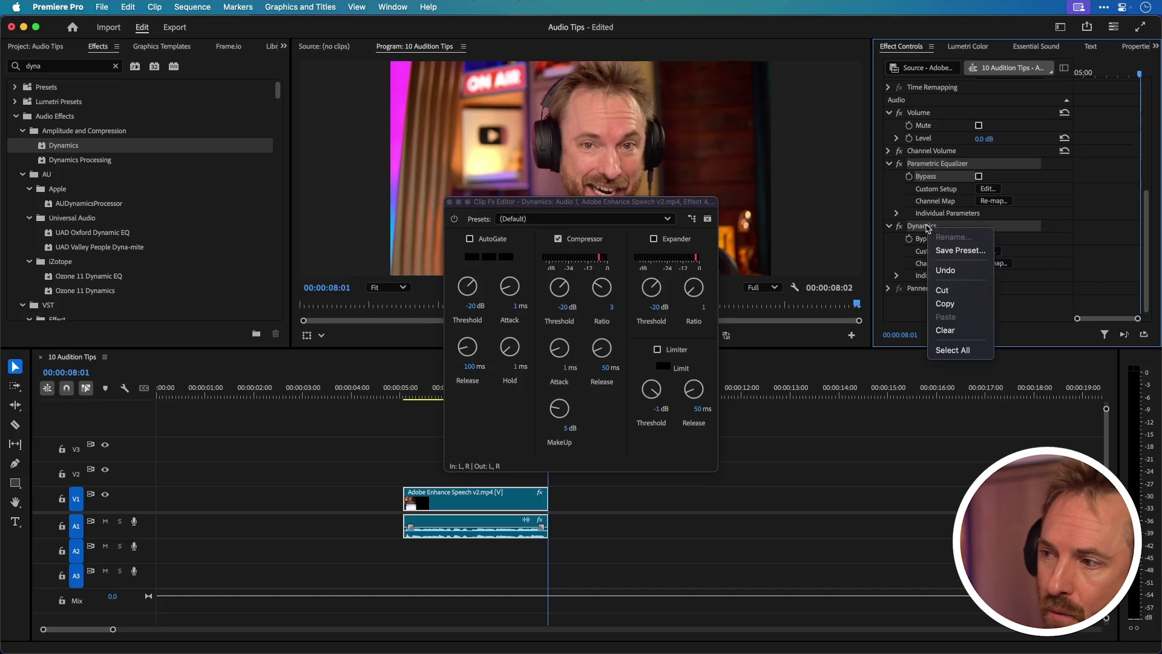
pyautogui.click(942, 250)
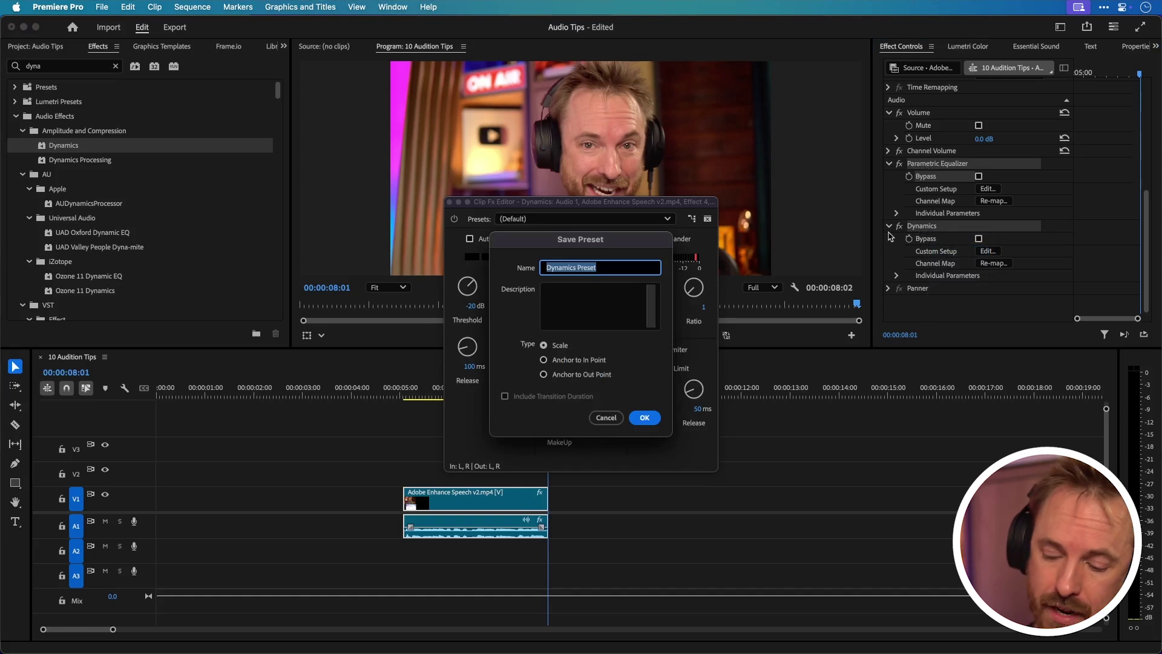
pyautogui.write('M')
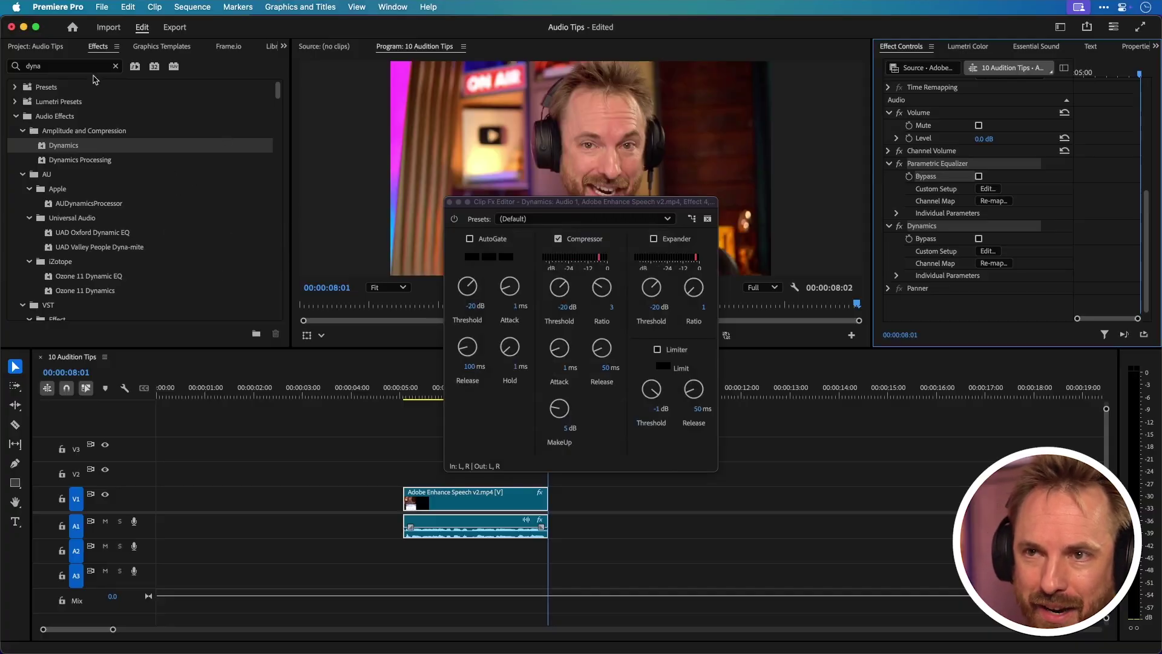
# Step: Clear the effects search and export the custom preset as a .prfpset file to Downloads
pyautogui.click(116, 67)
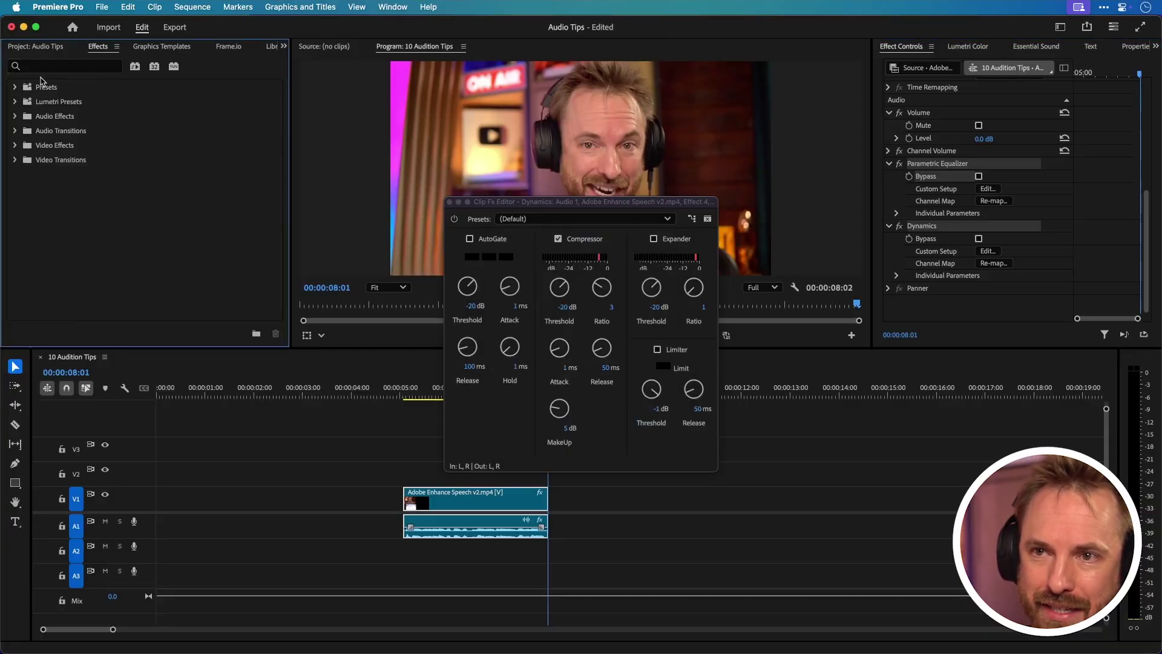
pyautogui.click(15, 87)
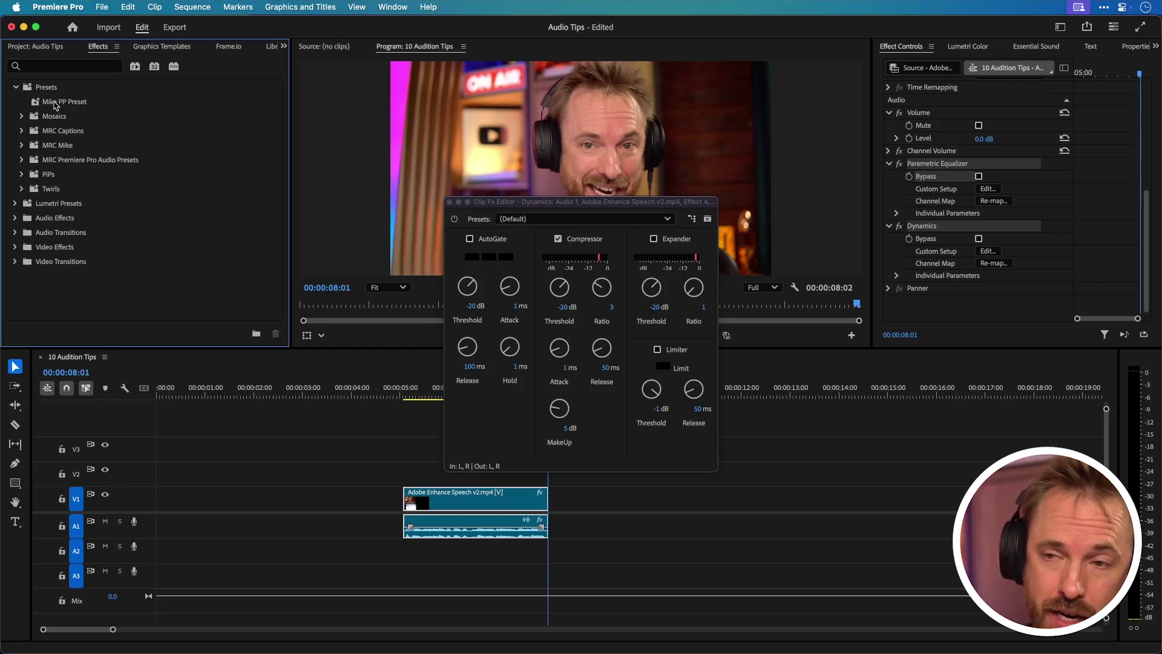
pyautogui.rightClick(55, 105)
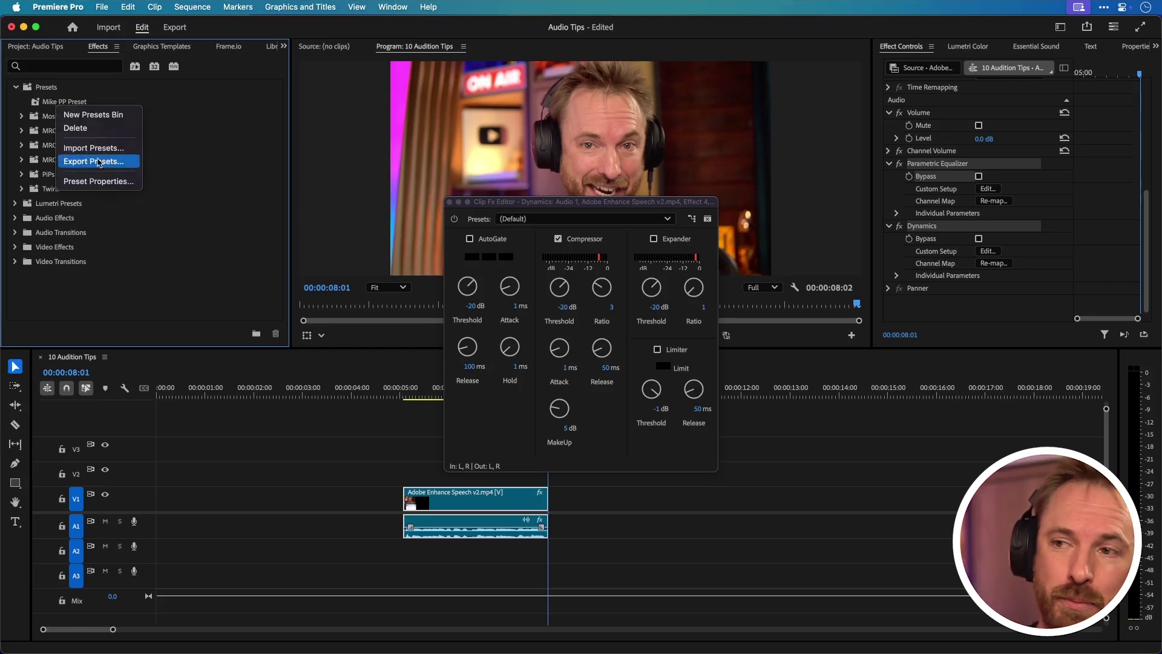
pyautogui.click(94, 161)
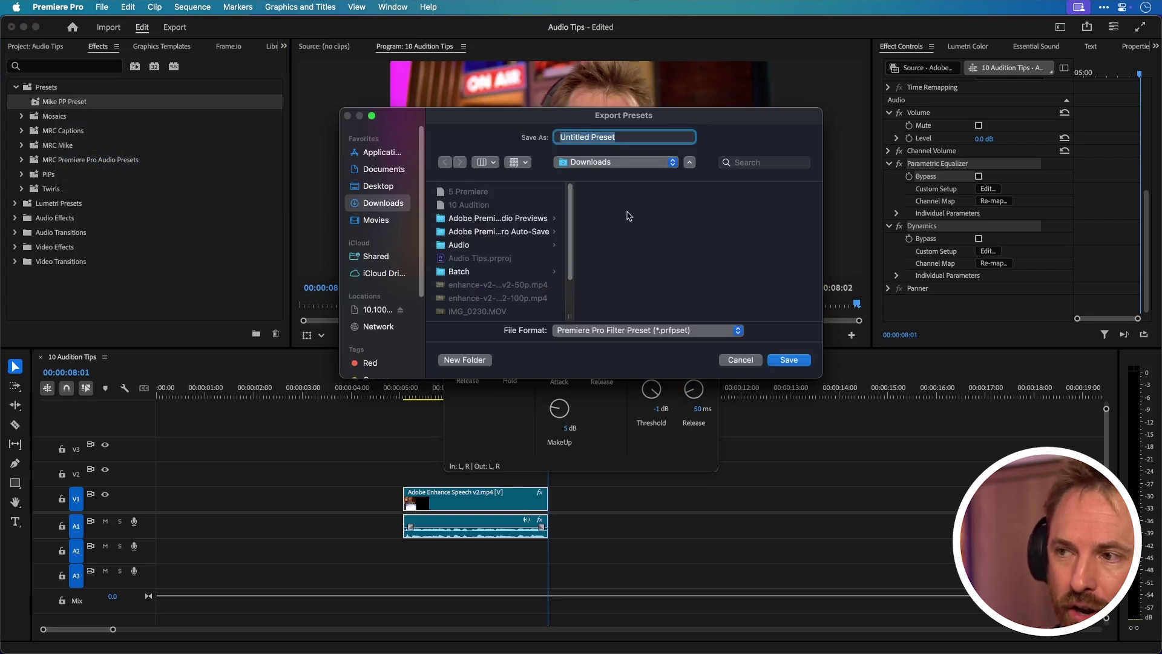
pyautogui.write('Mike PP Preset')
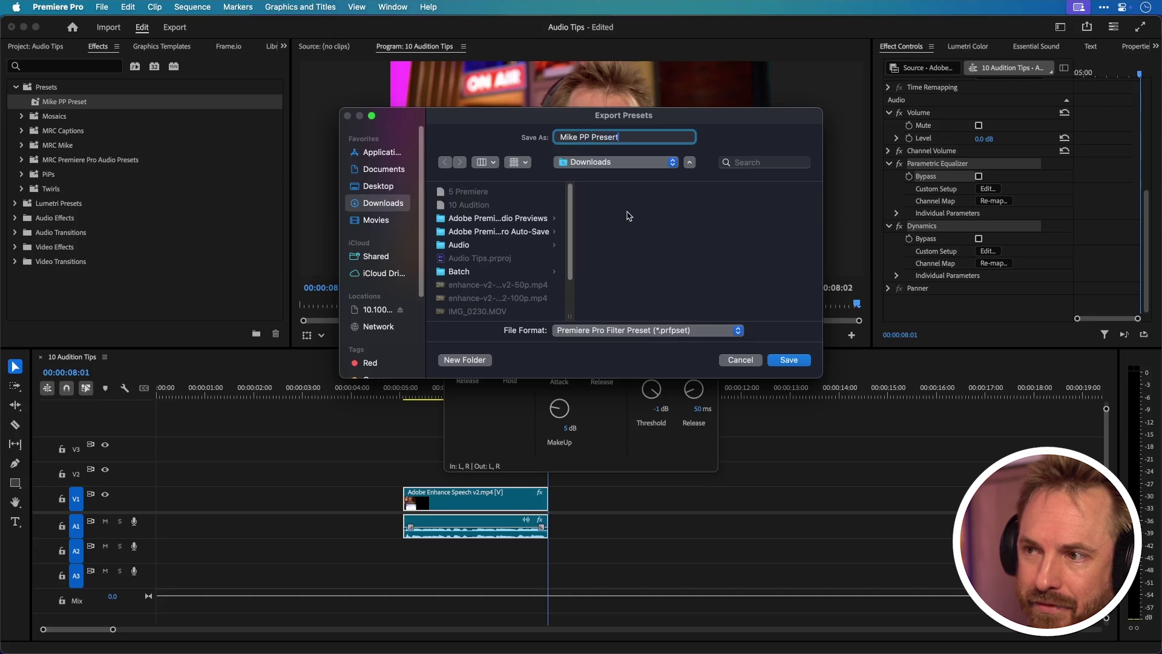
pyautogui.press('Return')
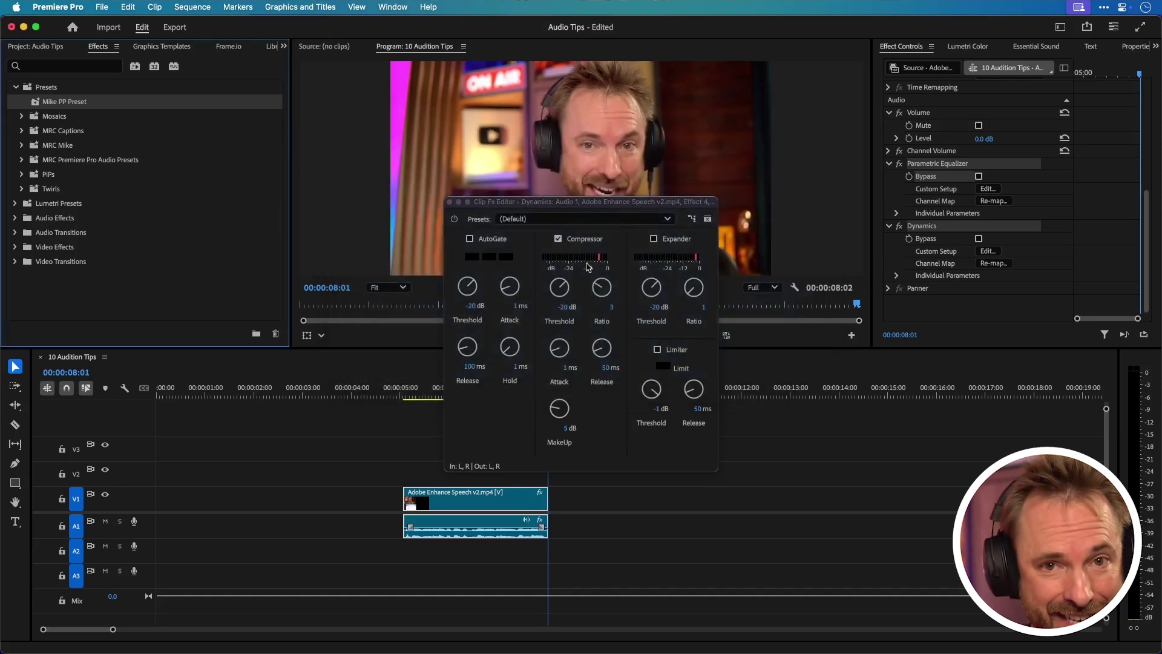
# Step: Delete the custom preset from the Presets folder
pyautogui.rightClick(77, 106)
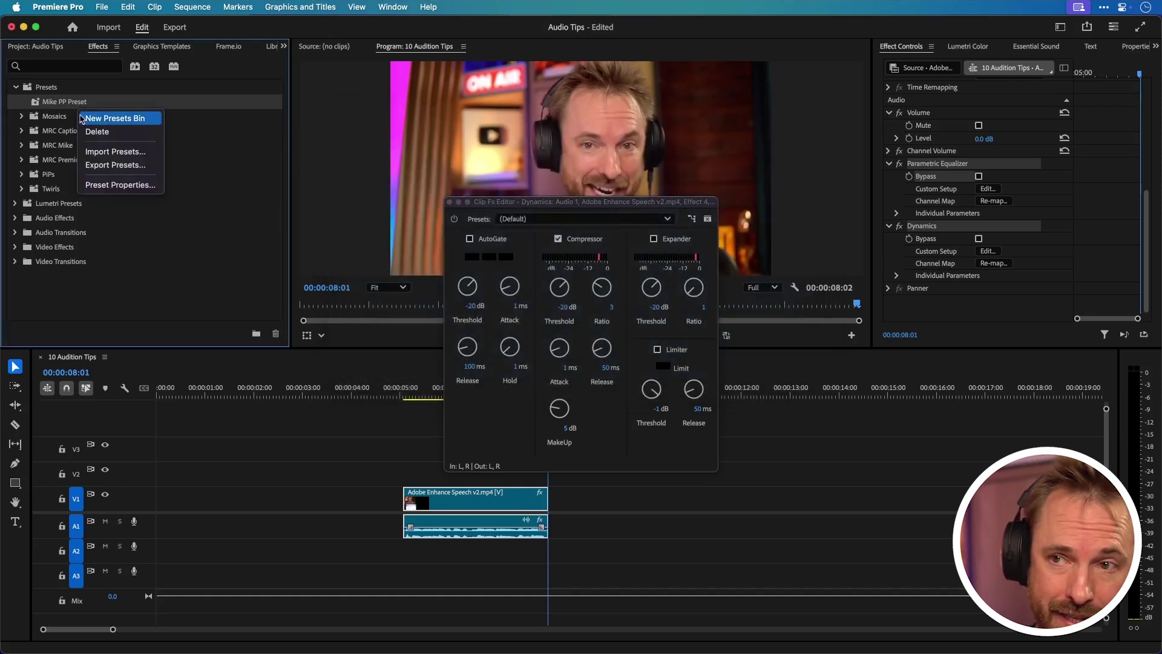
pyautogui.click(88, 132)
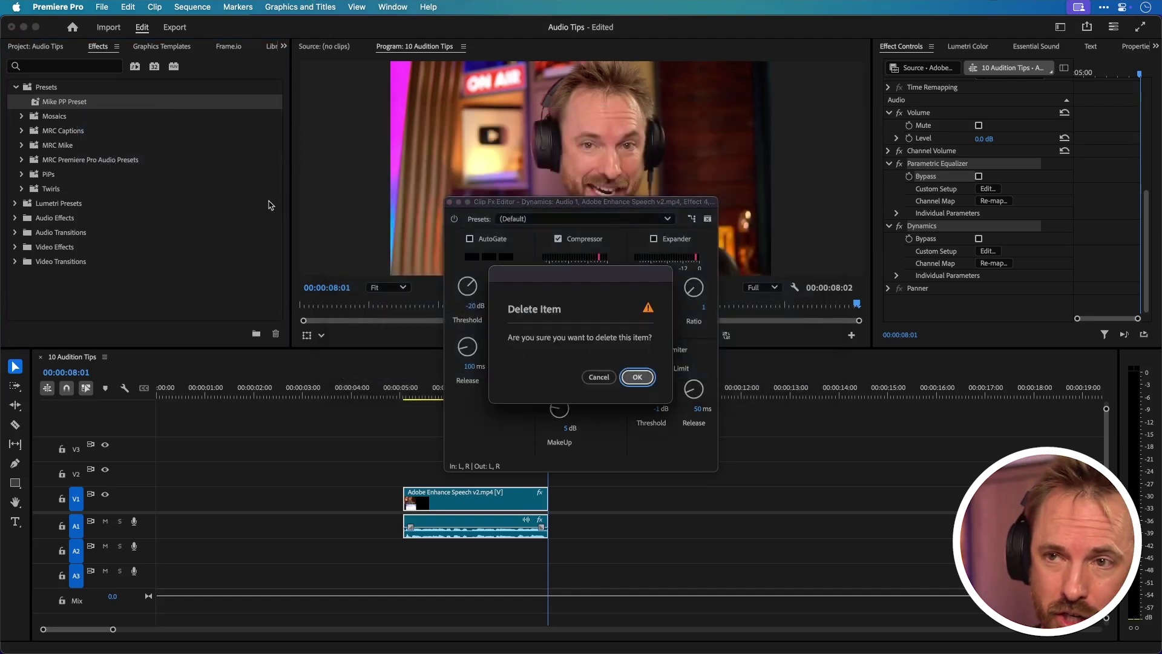
pyautogui.click(637, 377)
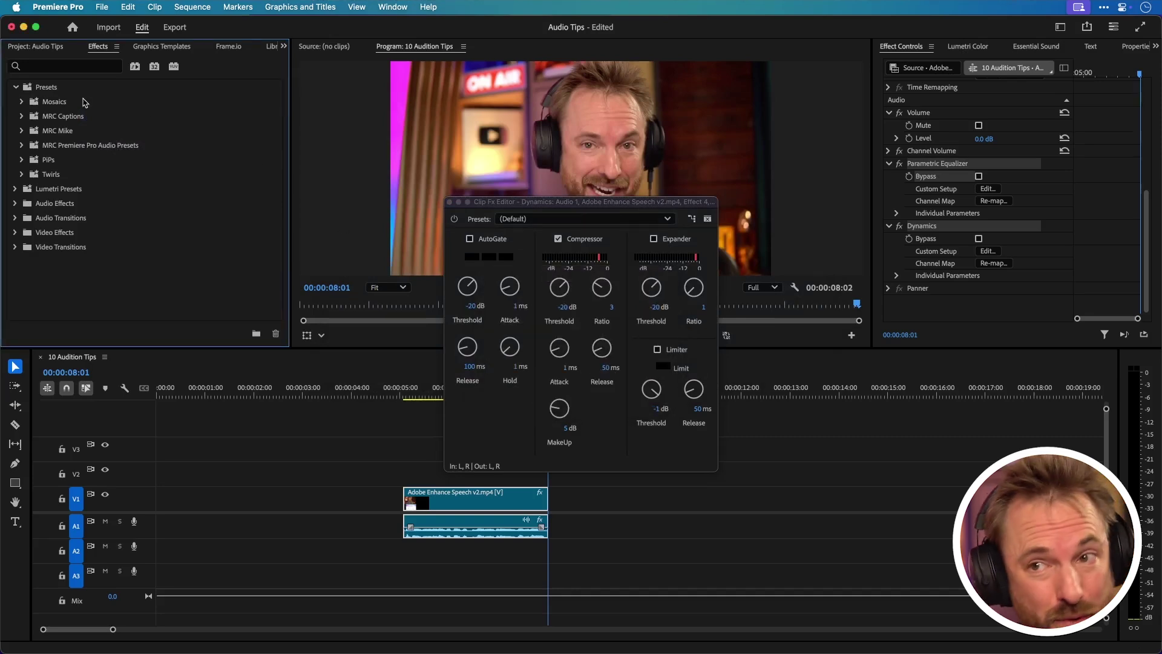
# Step: Import the exported .prfpset preset file back from Downloads
pyautogui.rightClick(53, 91)
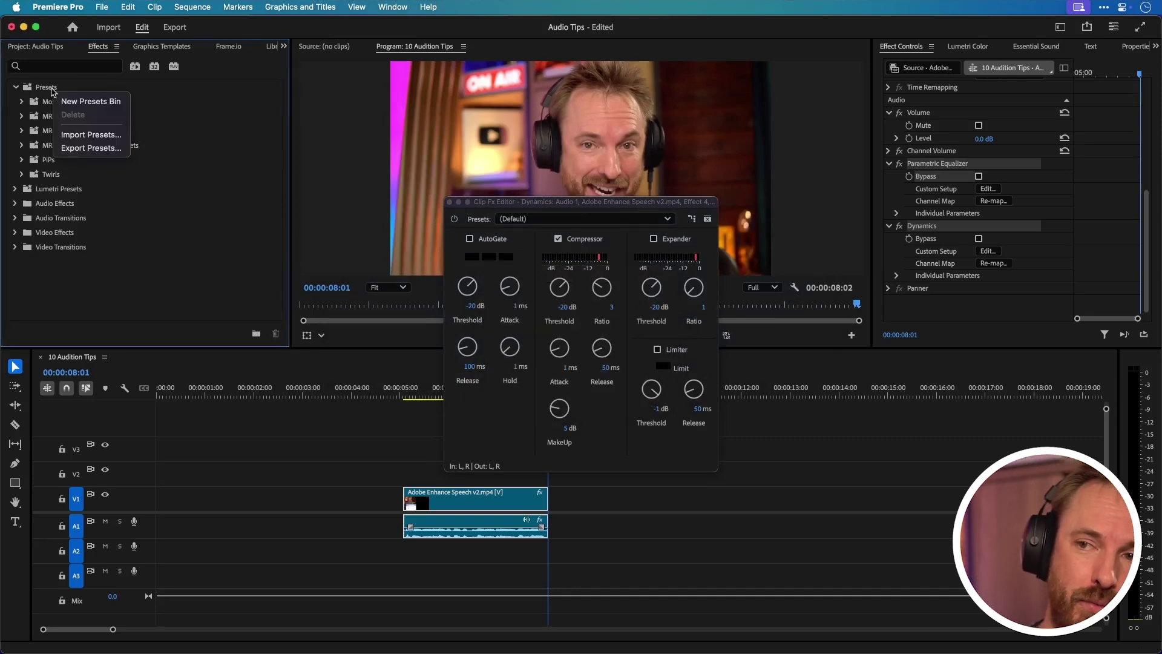
pyautogui.press('Escape')
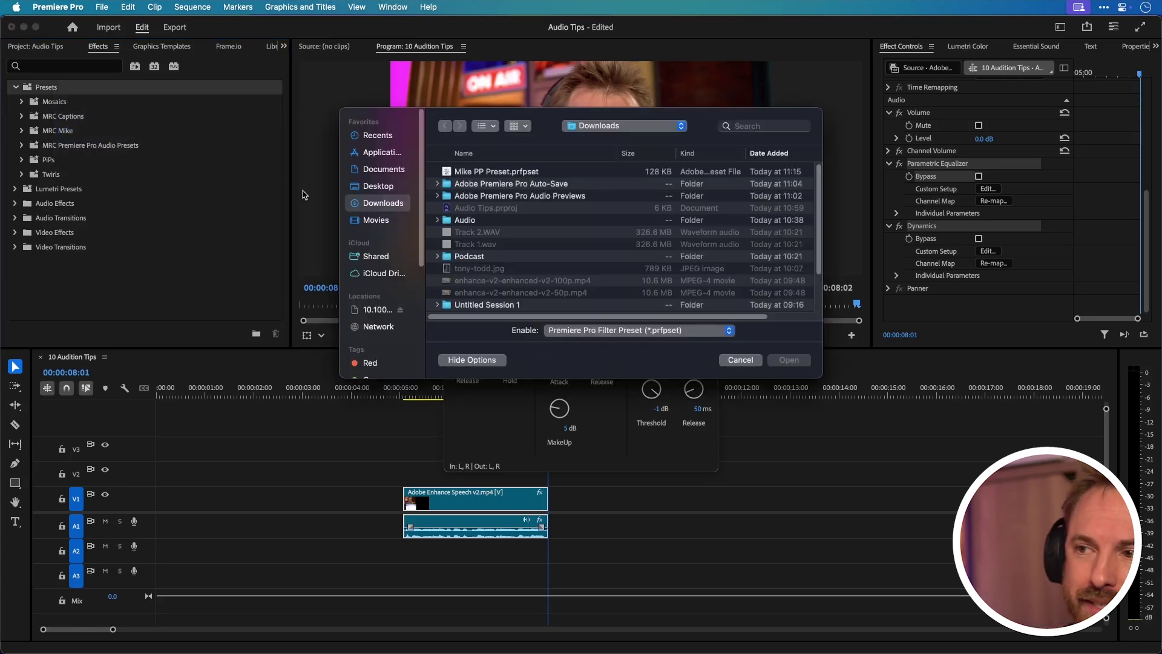
pyautogui.doubleClick(496, 172)
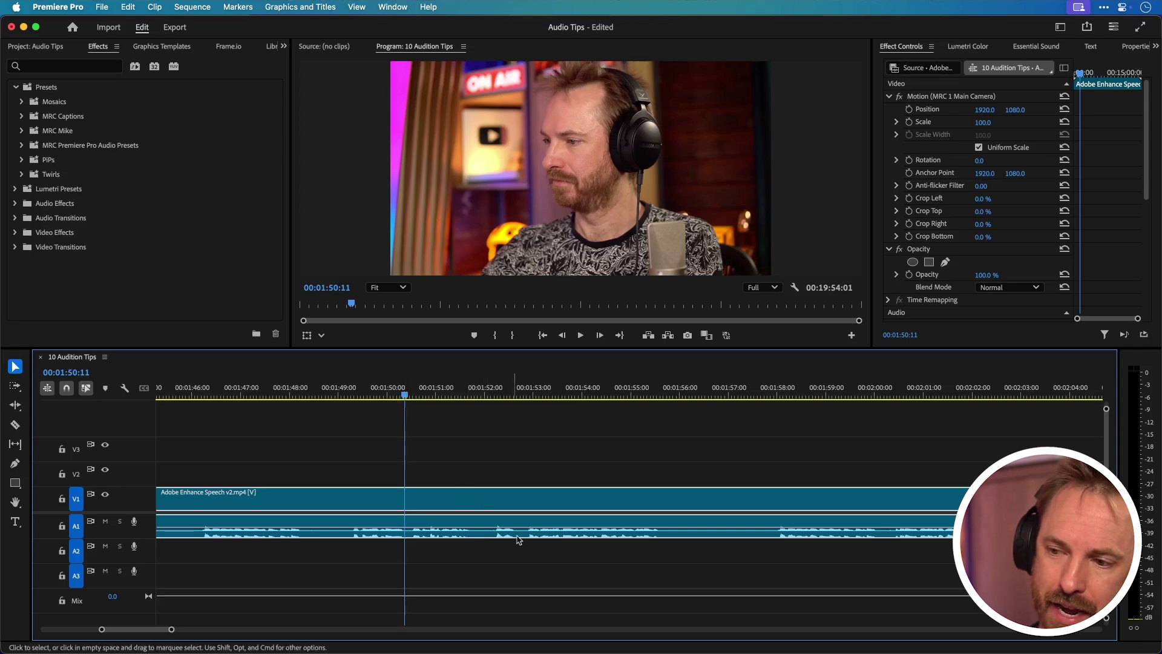
# Step: Razor out and delete the short unwanted dialogue piece near 00:01:52
pyautogui.press('space')
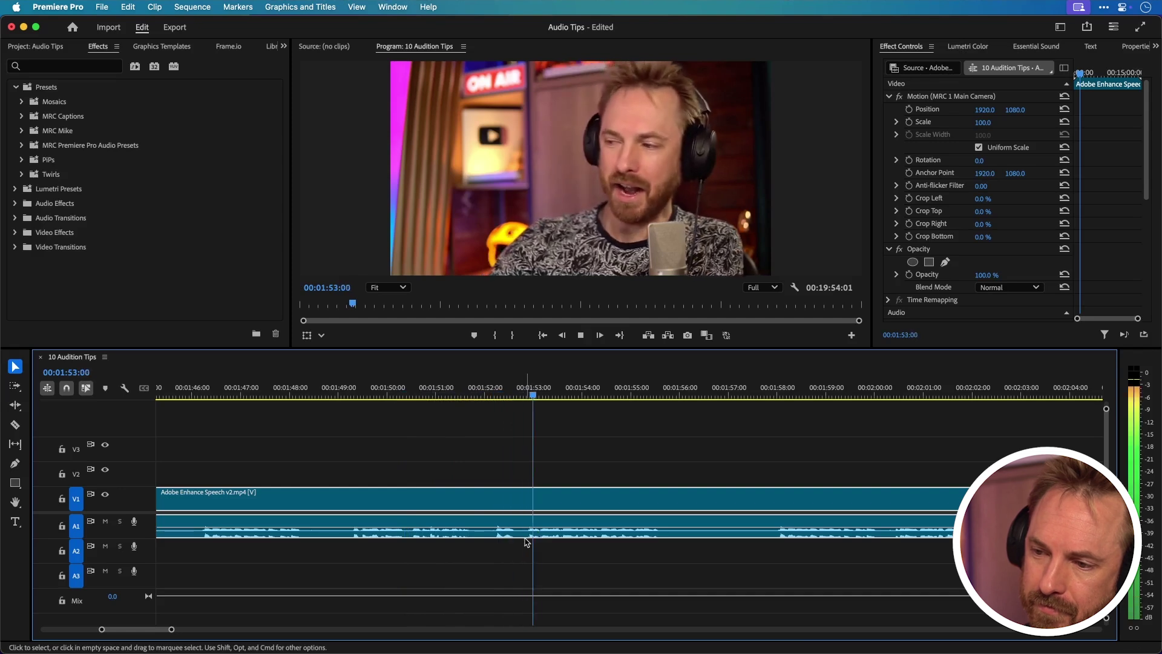
pyautogui.press('space')
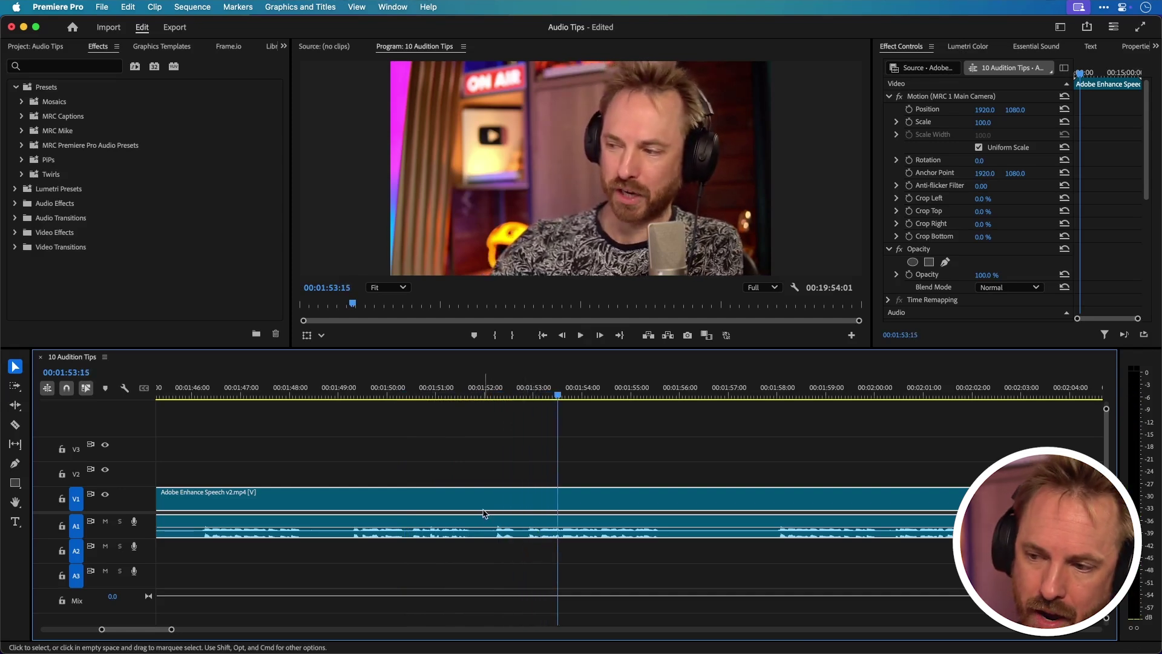
pyautogui.press('c')
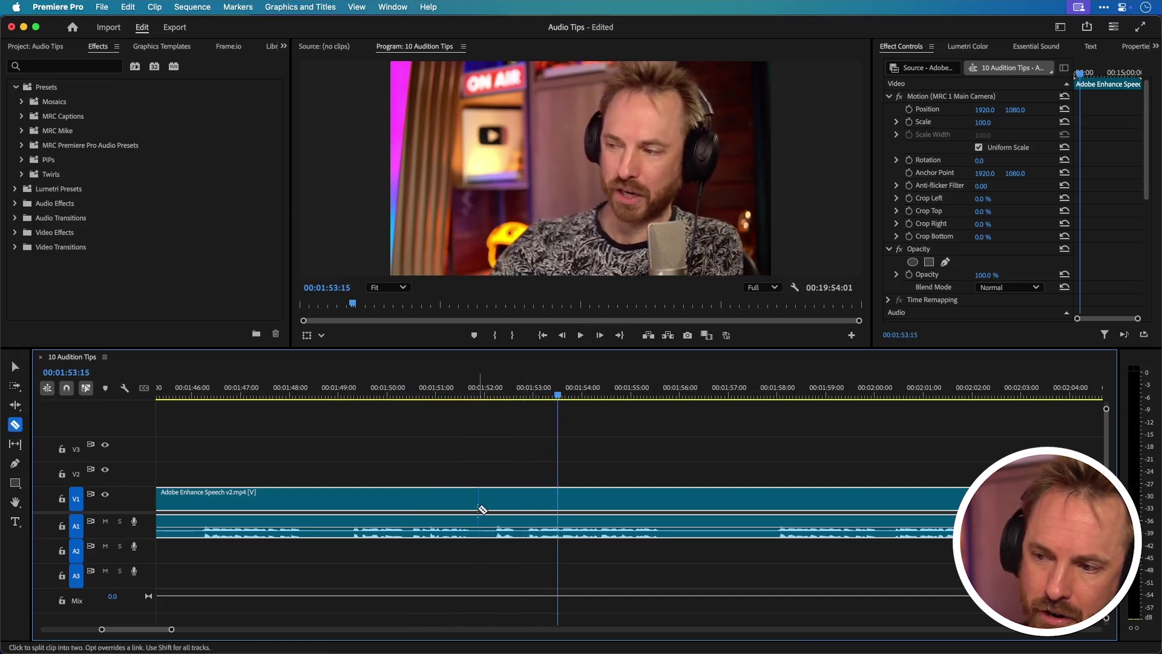
pyautogui.click(478, 512)
pyautogui.click(526, 506)
pyautogui.press('v')
pyautogui.press('Delete')
# Step: Slide the following piece 21 frames left to close the gap, then replay the cut
pyautogui.moveTo(533, 501); pyautogui.dragTo(487, 501)
pyautogui.click(448, 401)
pyautogui.press('space')
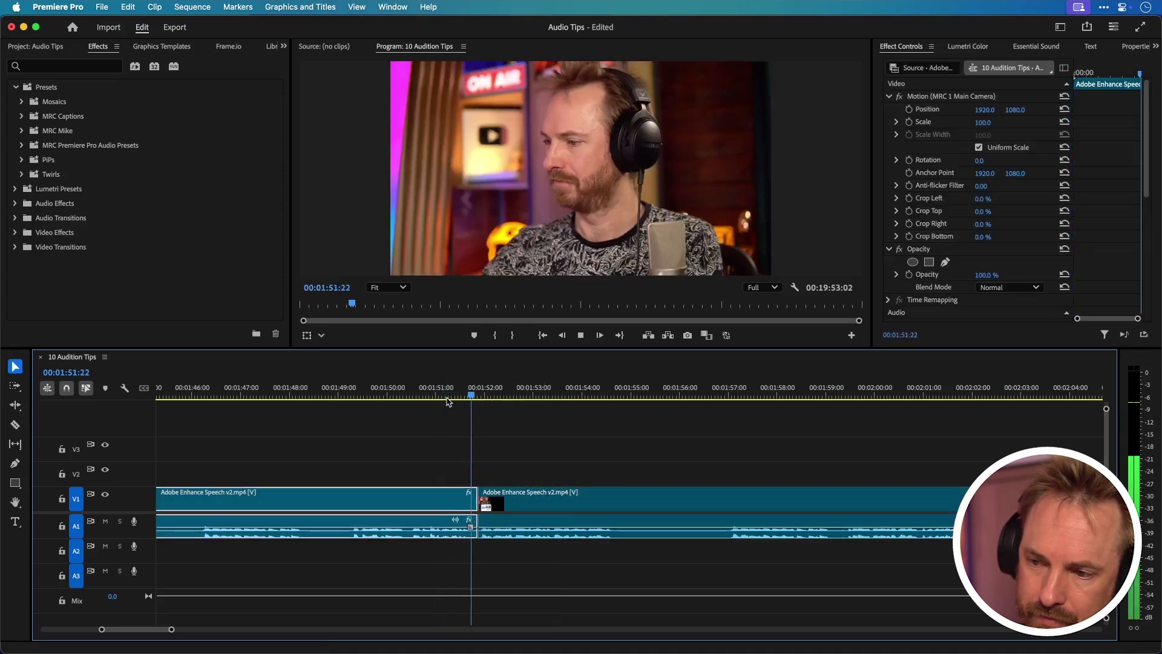
pyautogui.press('space')
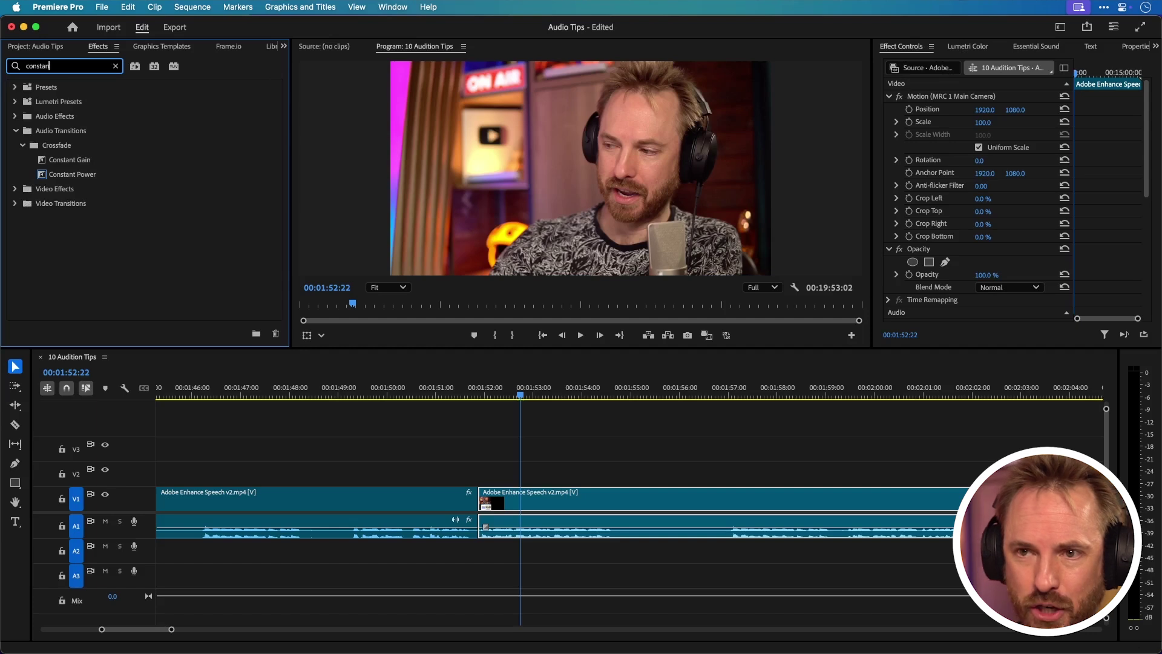
# Step: Apply a Constant Power crossfade at the A1 cut and stretch it to about 6 frames
pyautogui.moveTo(87, 177); pyautogui.dragTo(485, 538)
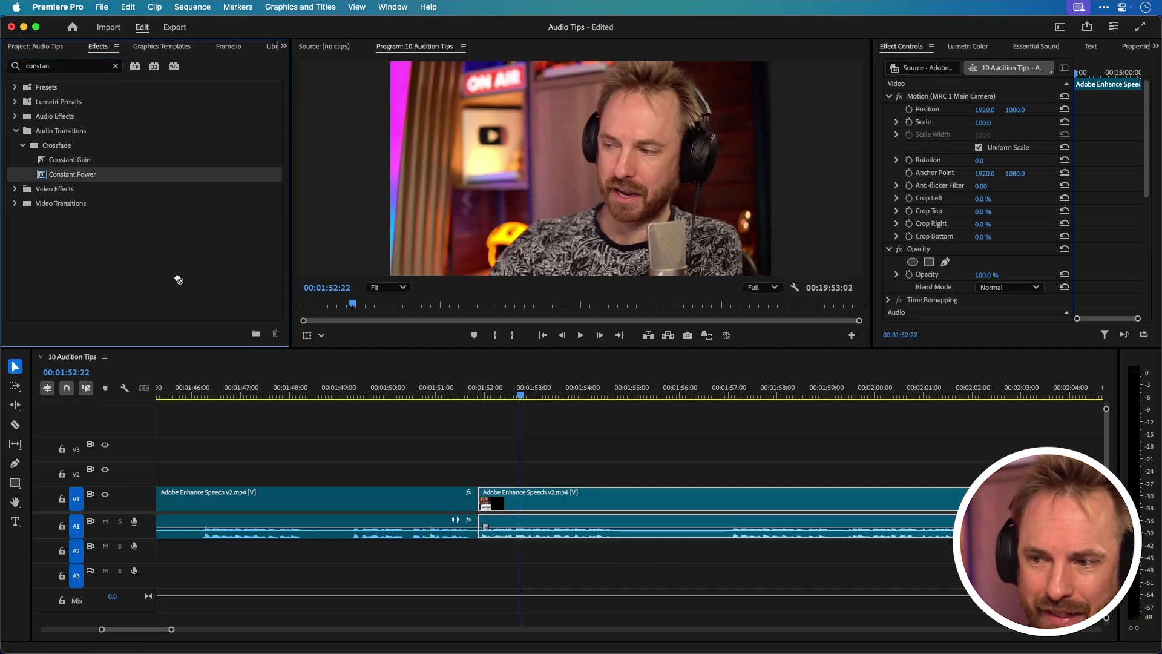
pyautogui.click(469, 396)
pyautogui.press('=')
pyautogui.press('=')
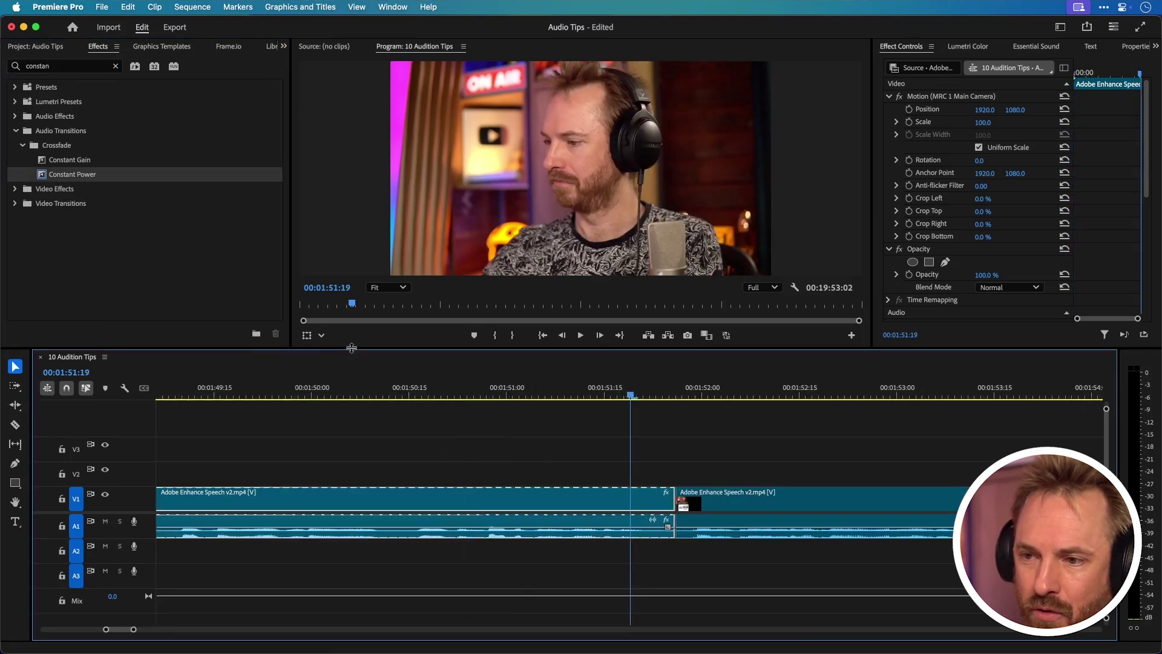
pyautogui.moveTo(351, 349); pyautogui.dragTo(351, 221)
pyautogui.moveTo(133, 478); pyautogui.dragTo(133, 554)
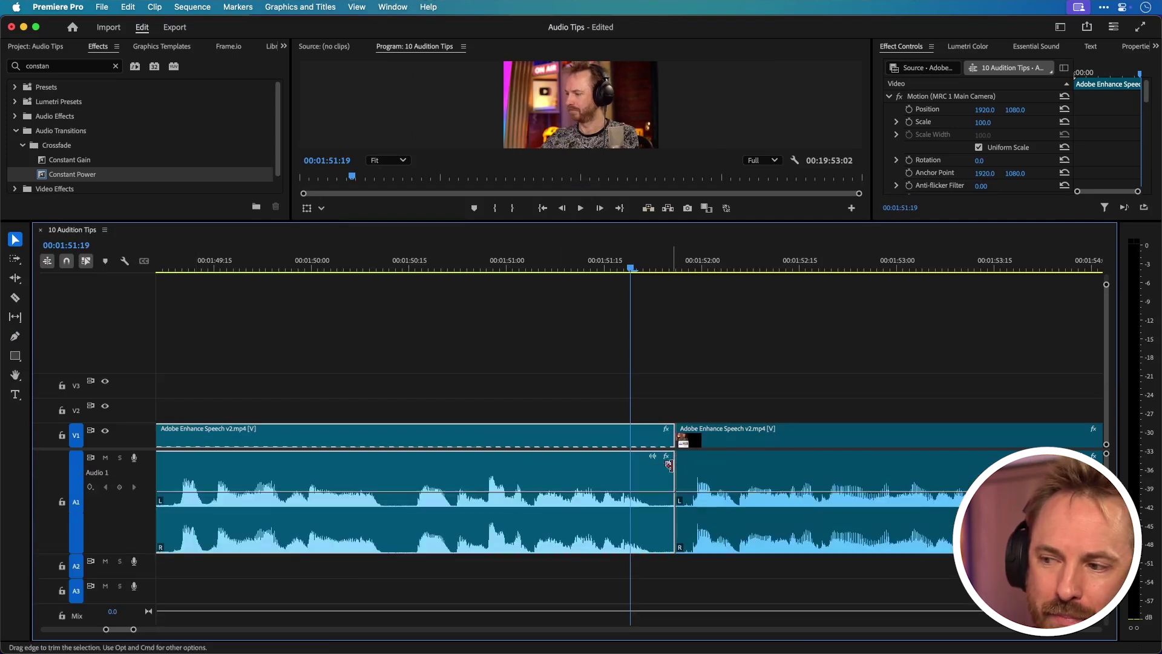
pyautogui.moveTo(669, 466); pyautogui.dragTo(705, 472)
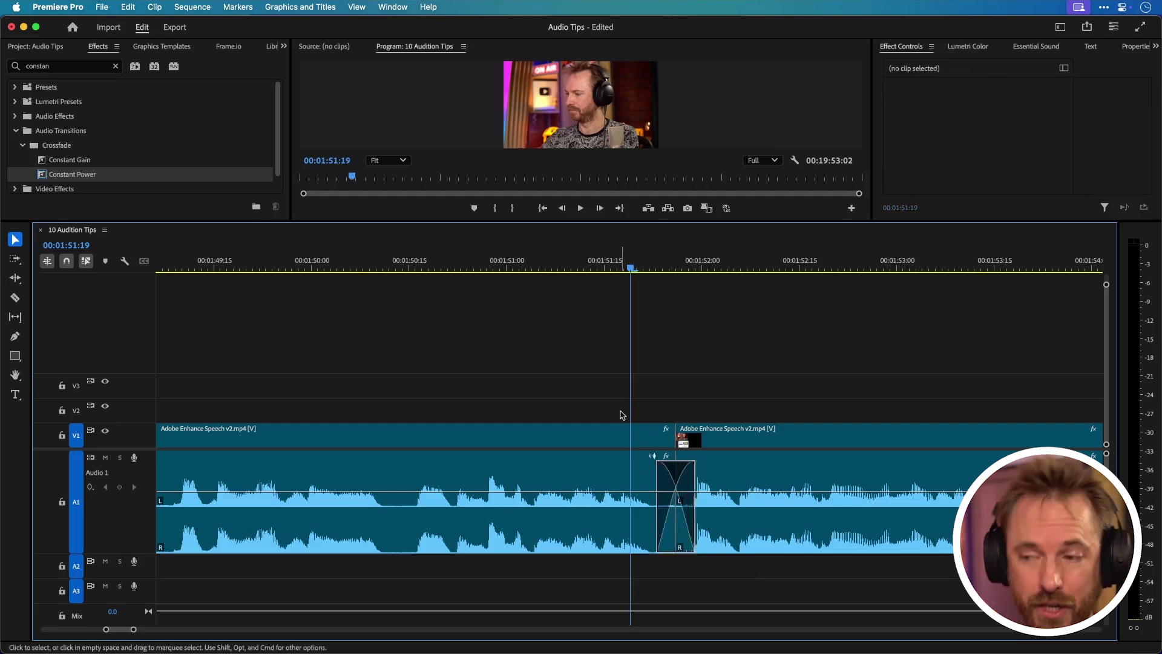
# Step: Play through the crossfade and lengthen it to 28 frames (00:00:00:28)
pyautogui.click(400, 268)
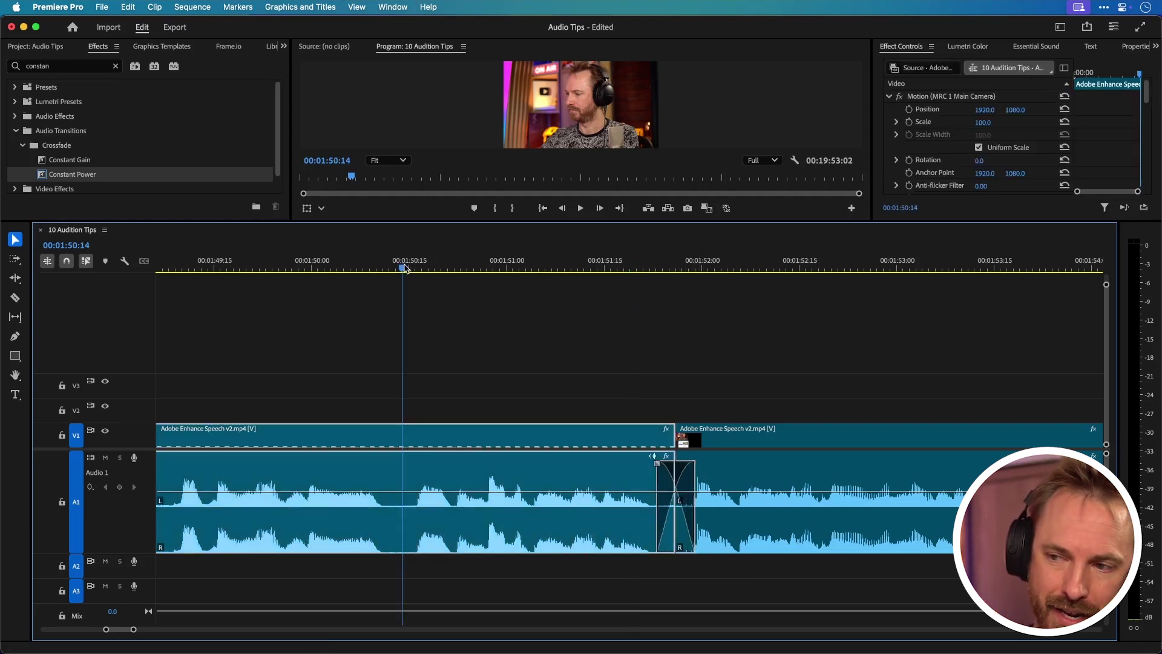
pyautogui.press('space')
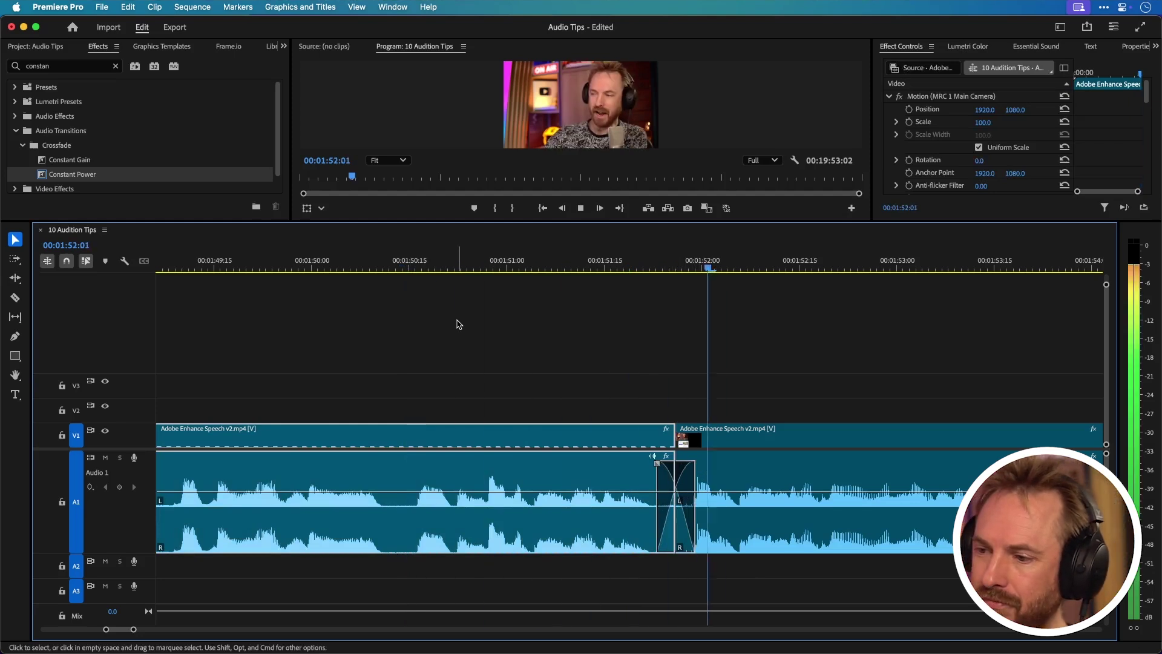
pyautogui.press('space')
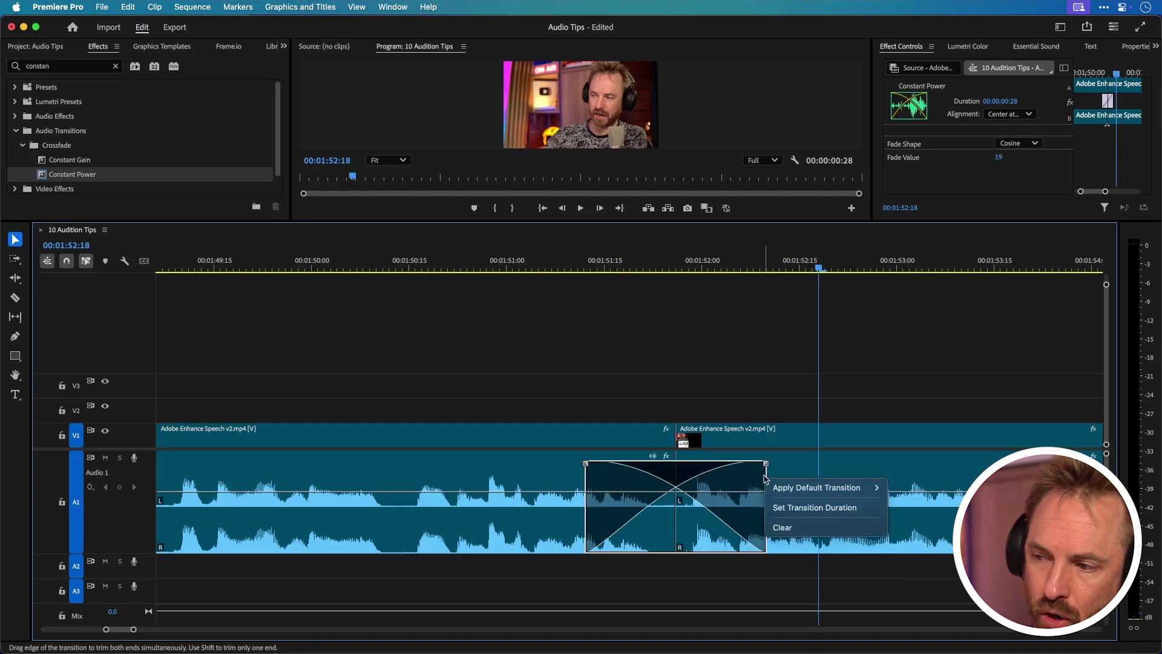
pyautogui.moveTo(848, 488)
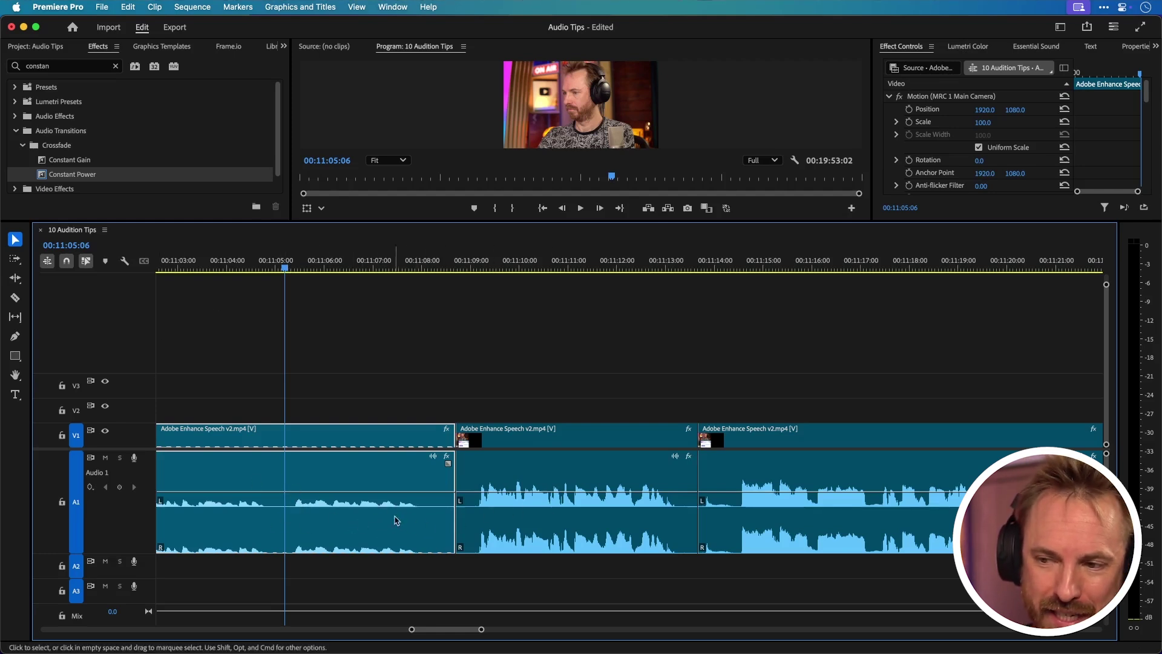
# Step: Play back the later dialogue cuts near 00:11:05 and select the first clip
pyautogui.press('space')
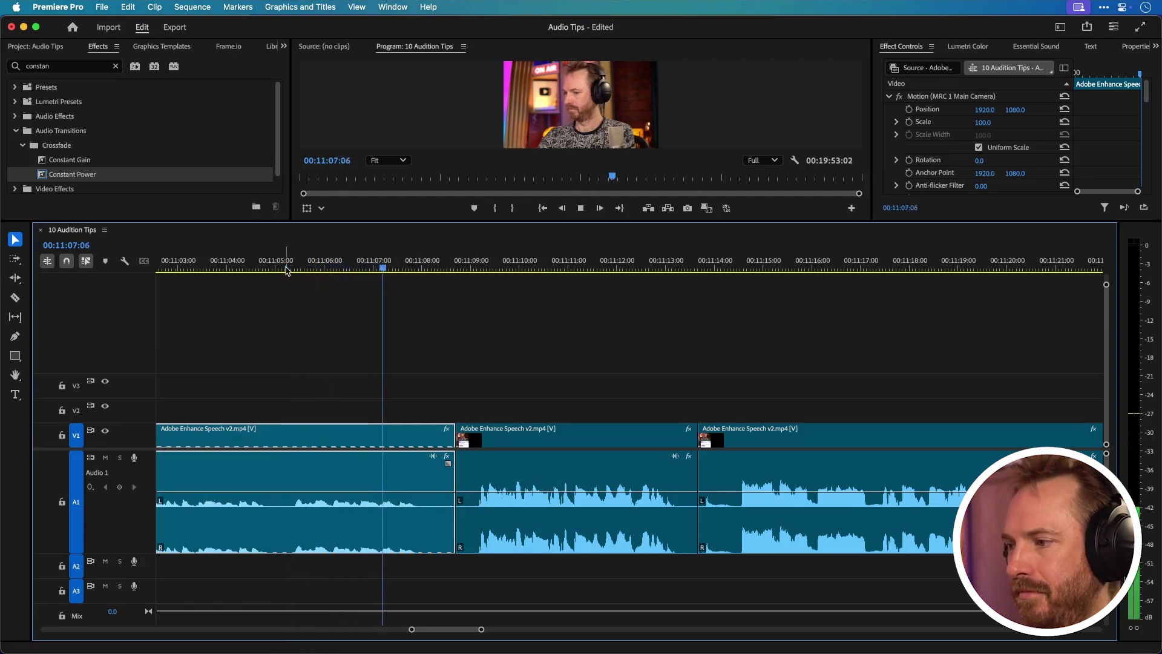
pyautogui.press('space')
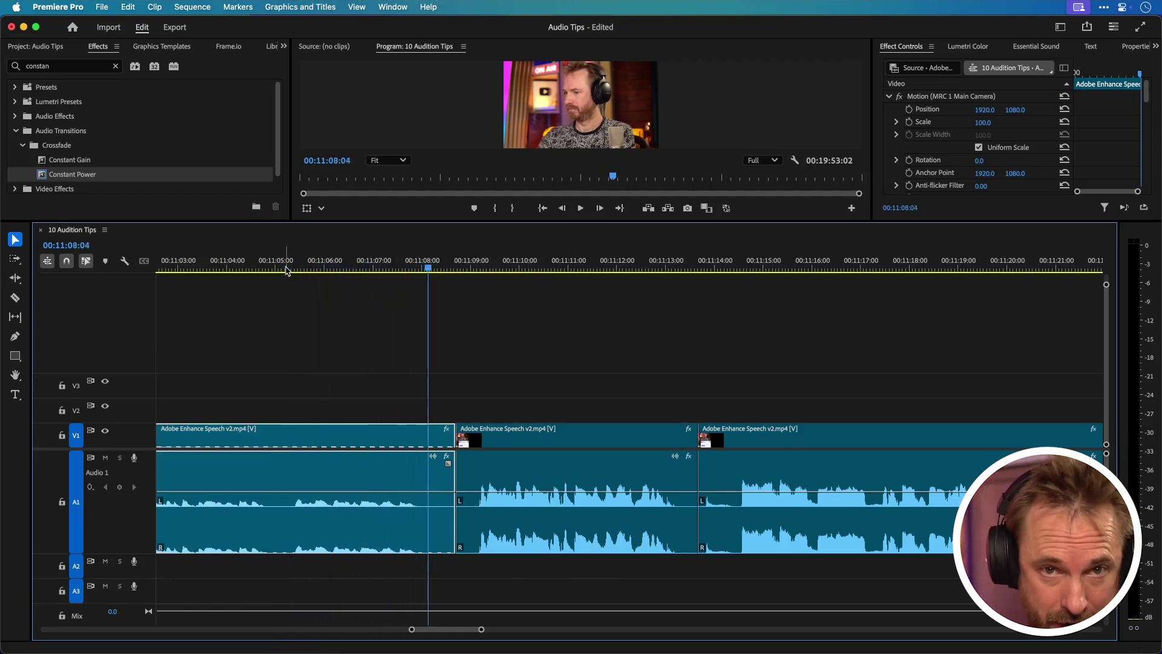
pyautogui.click(481, 277)
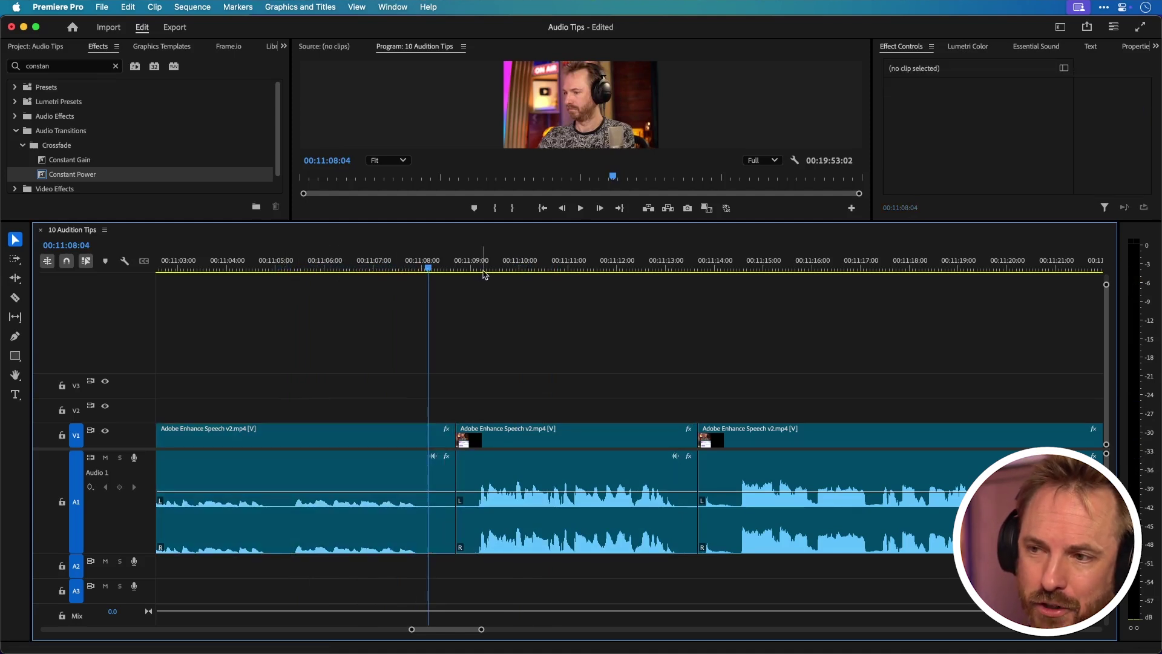
pyautogui.click(467, 267)
pyautogui.press('space')
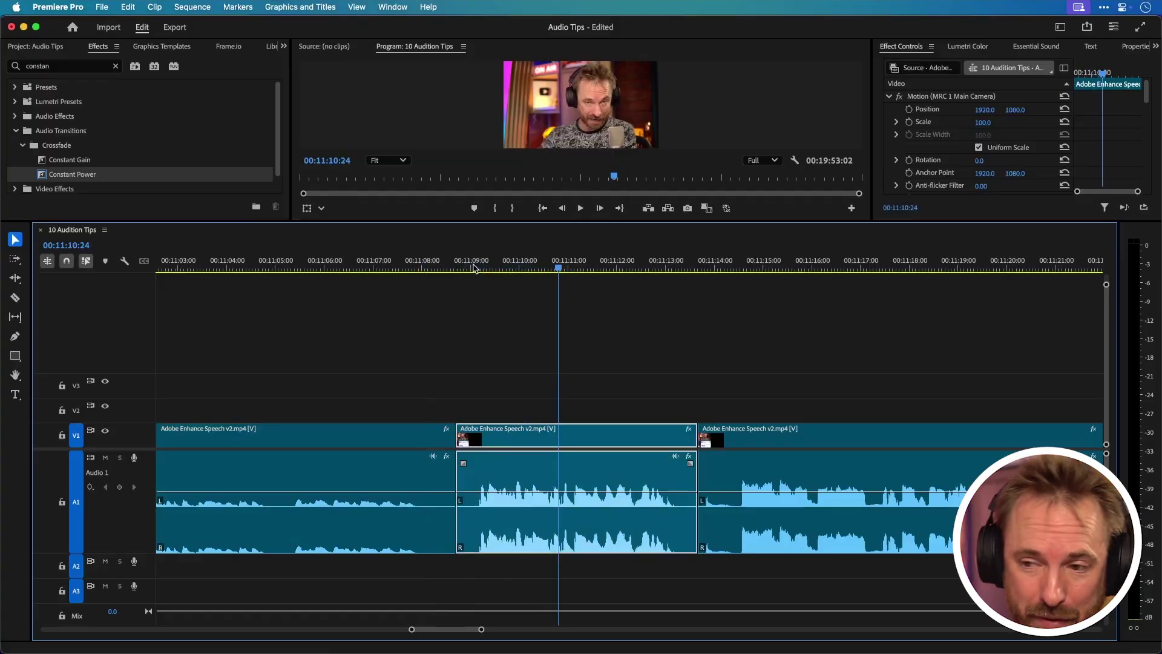
pyautogui.click(322, 482)
# Step: Normalize the first clip's max peak to -1 dB in Audio Gain
pyautogui.press('g')
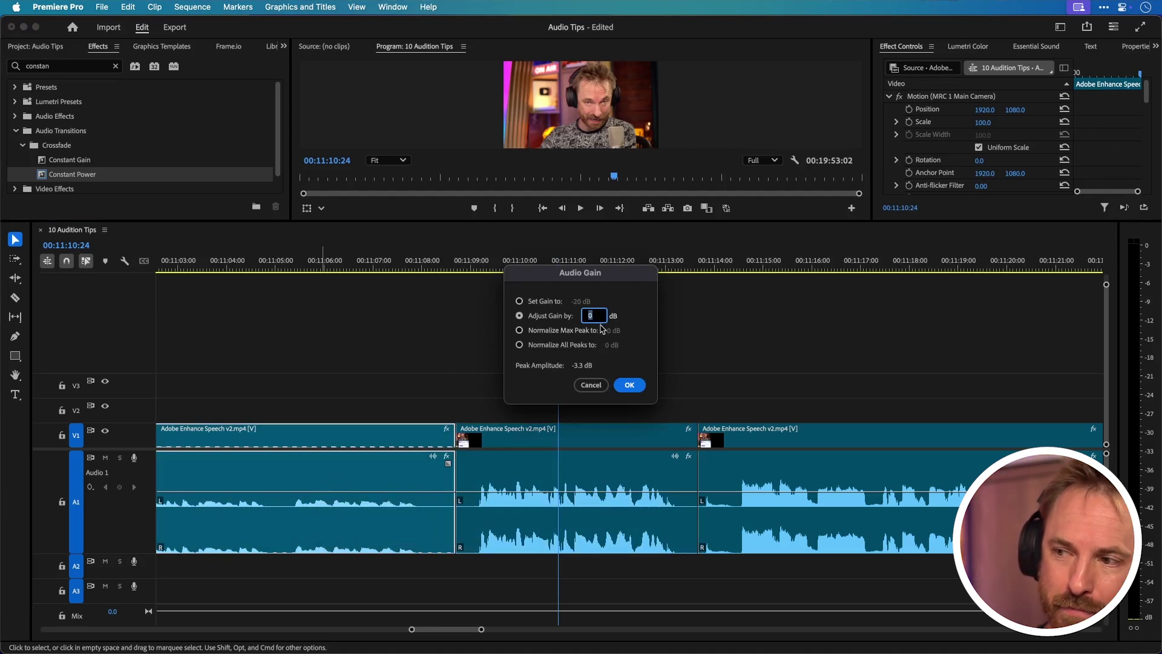
pyautogui.click(562, 331)
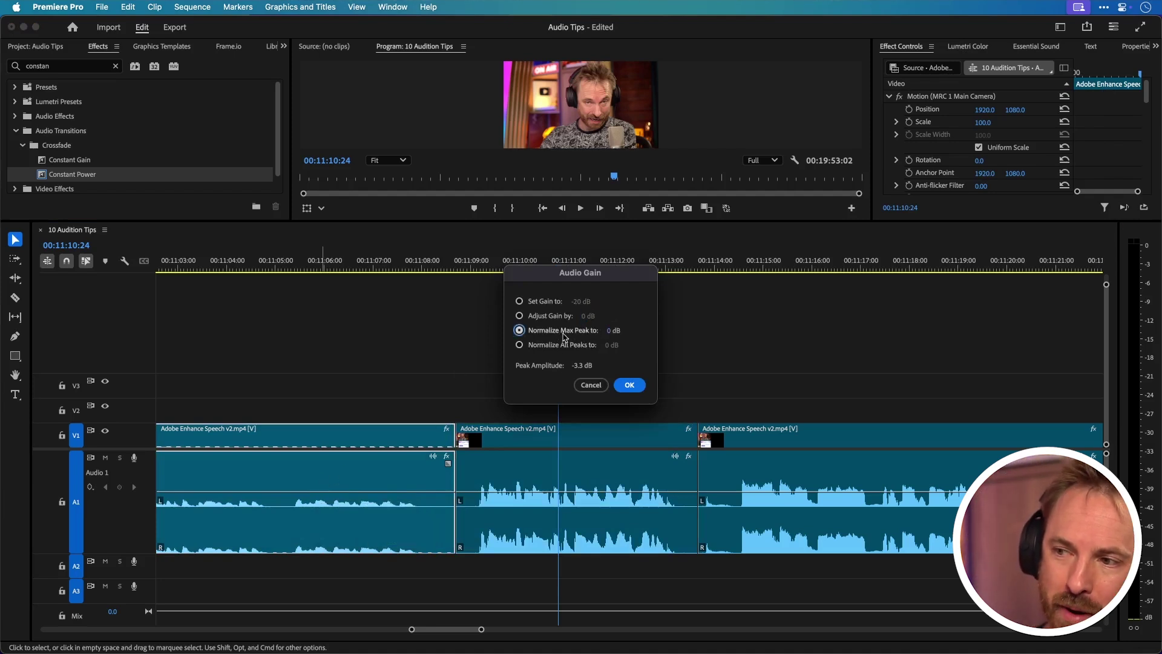
pyautogui.click(613, 330)
pyautogui.press('Return')
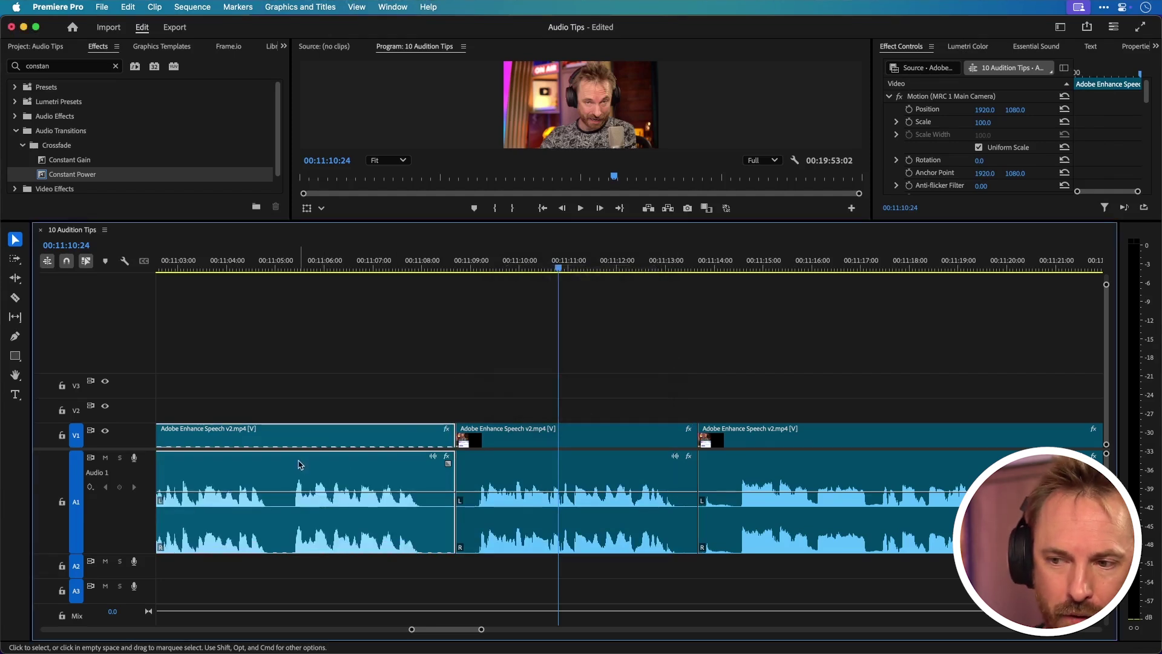
# Step: Apply the same -1 dB max peak normalization to the middle clip
pyautogui.click(565, 484)
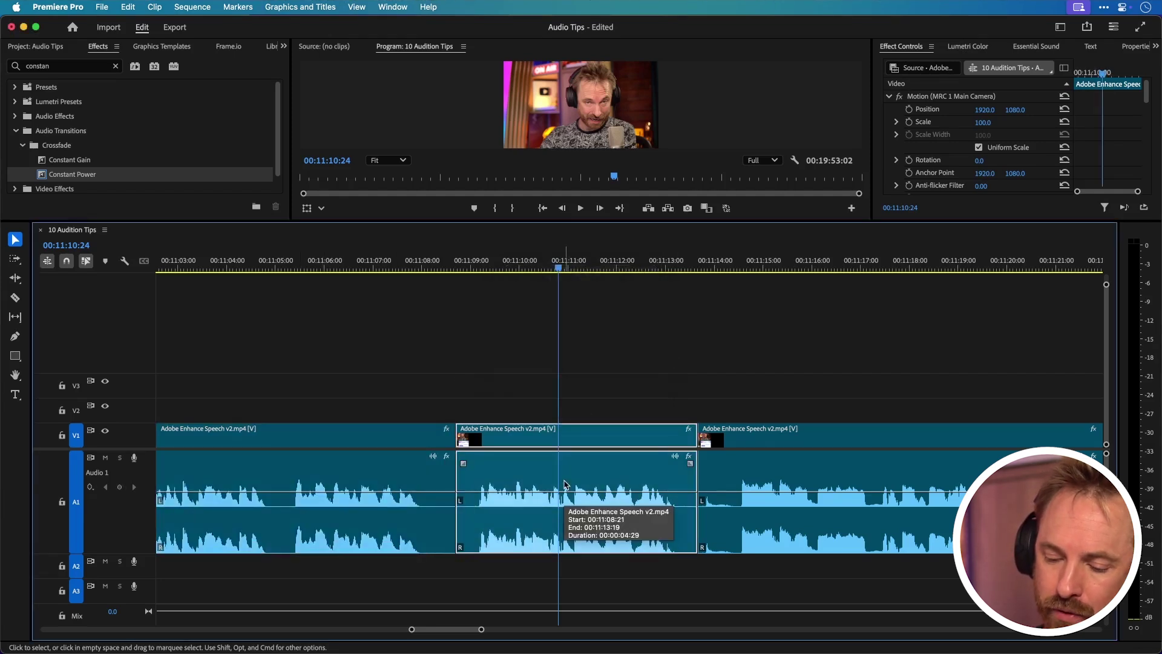
pyautogui.press('g')
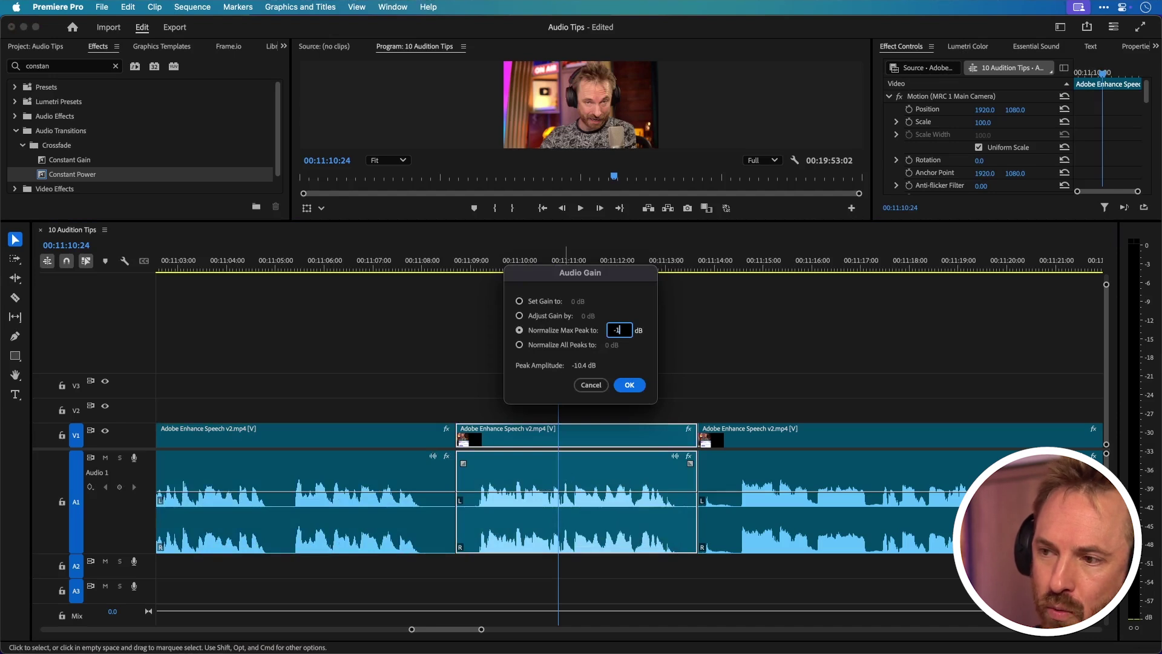
pyautogui.click(625, 385)
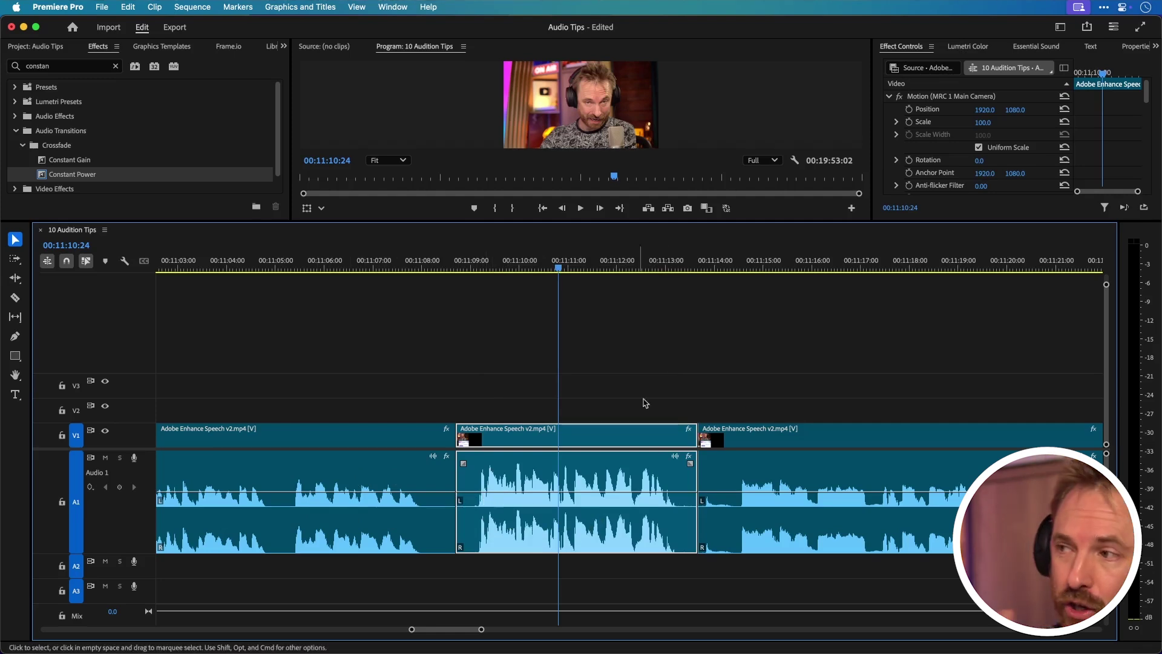
# Step: Tag the middle and first clips as Dialogue in Essential Sound
pyautogui.click(1045, 47)
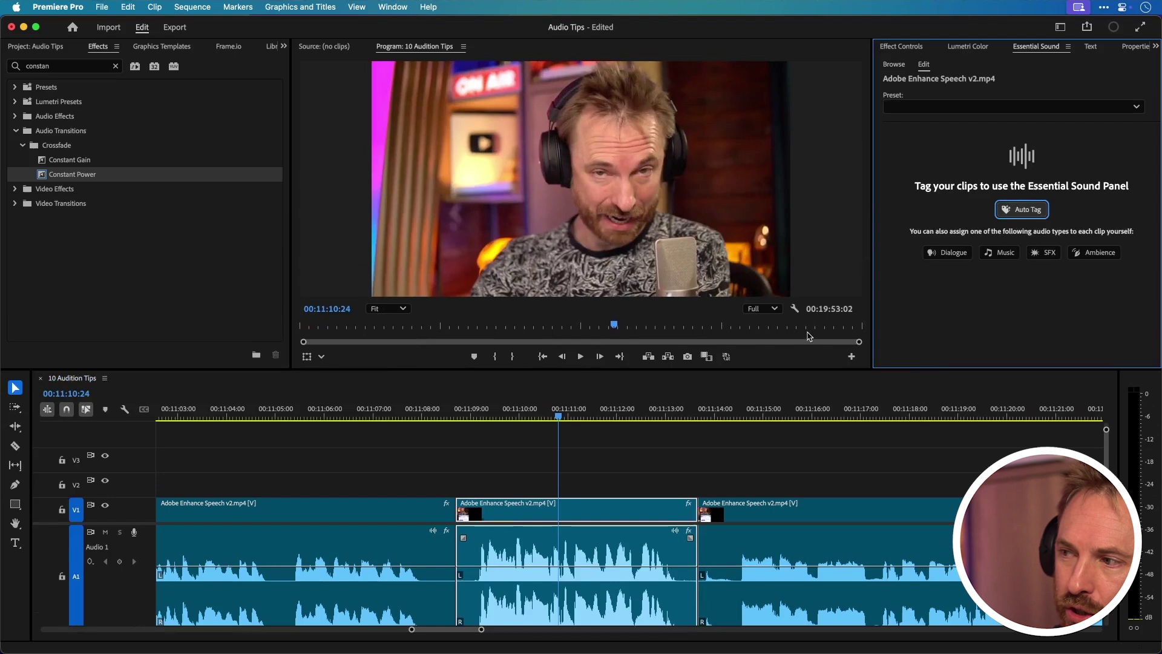
pyautogui.click(1007, 209)
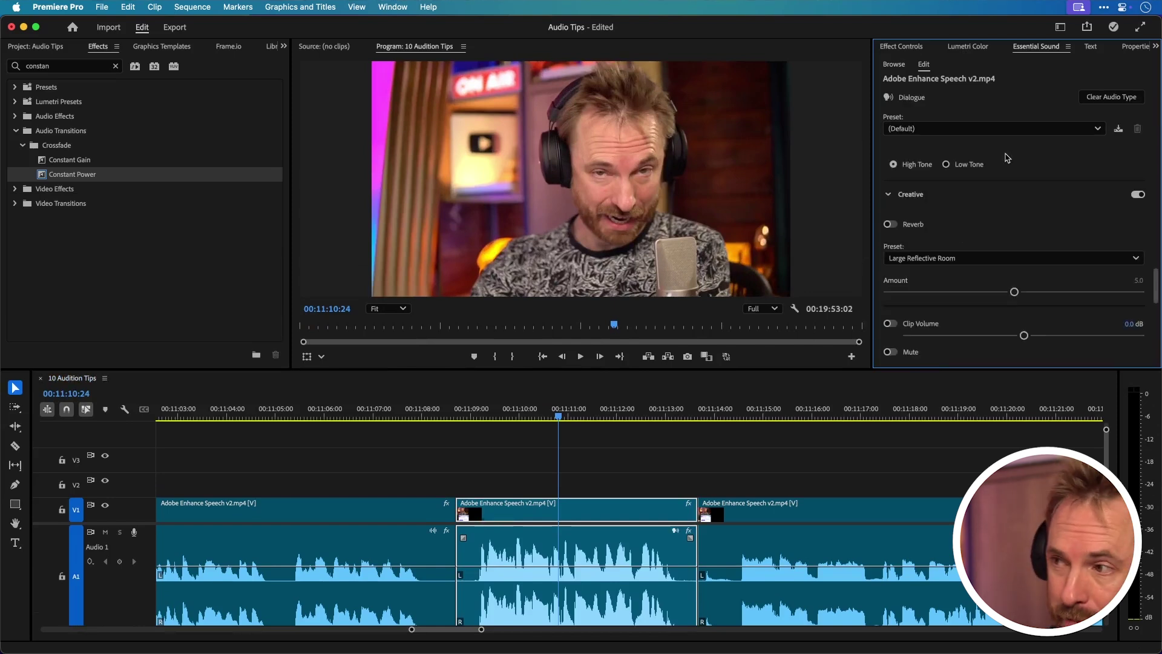
pyautogui.click(432, 544)
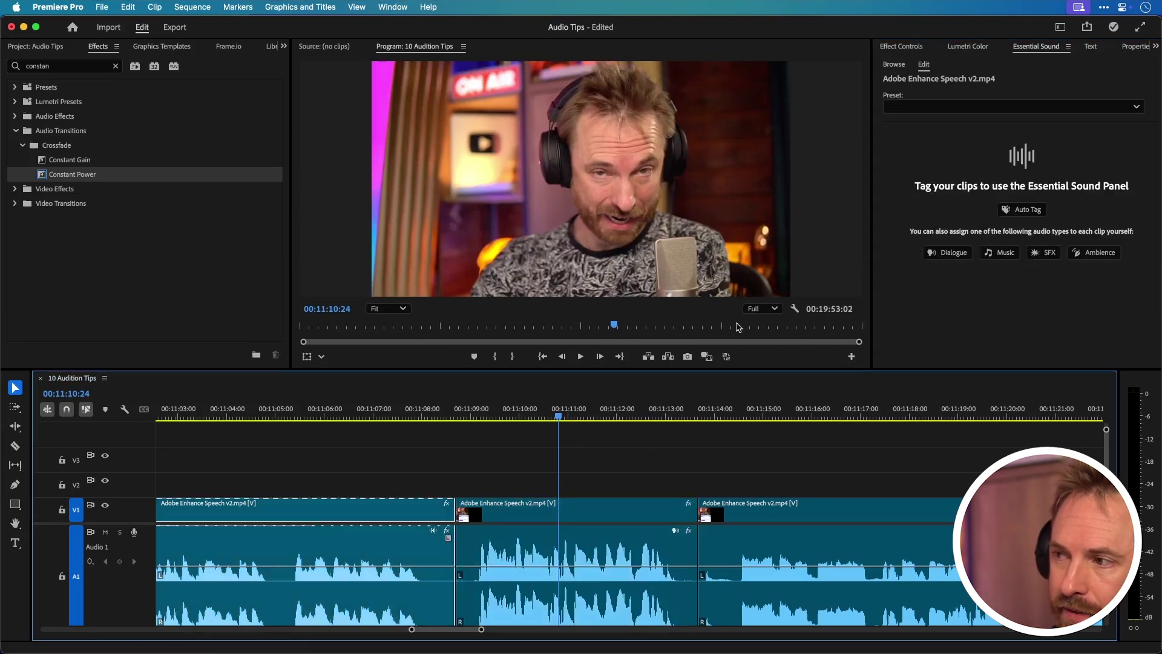
pyautogui.click(948, 253)
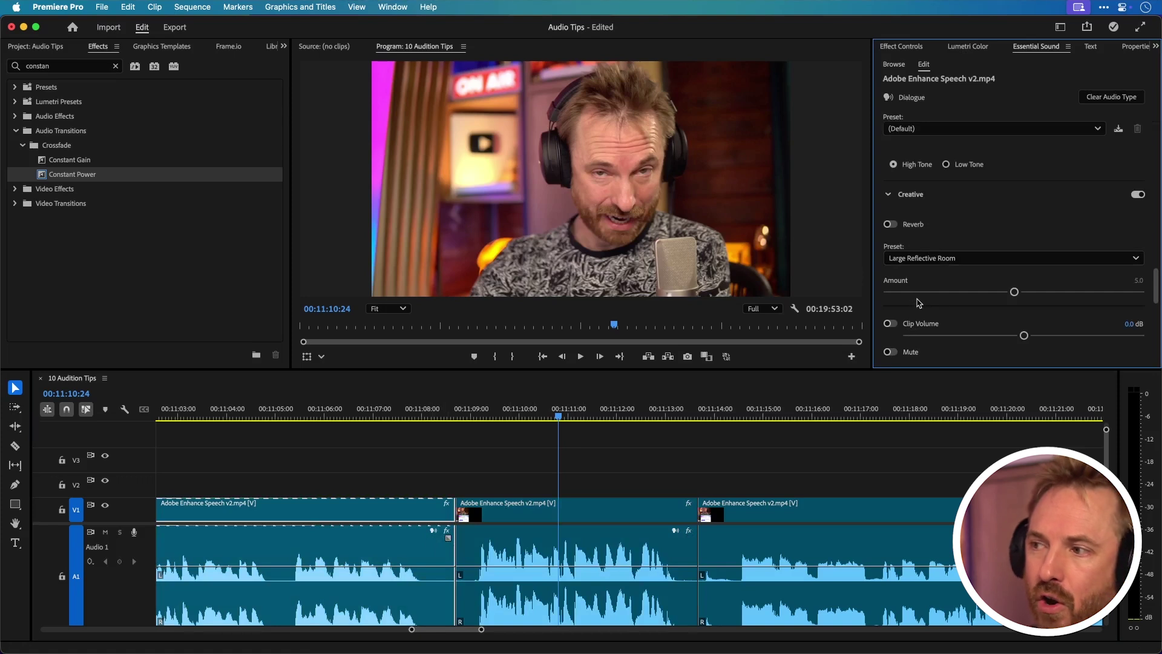
# Step: Auto-match the loudness of the first and middle clips to -23.00 LUFS
pyautogui.scroll(6, 991, 216)
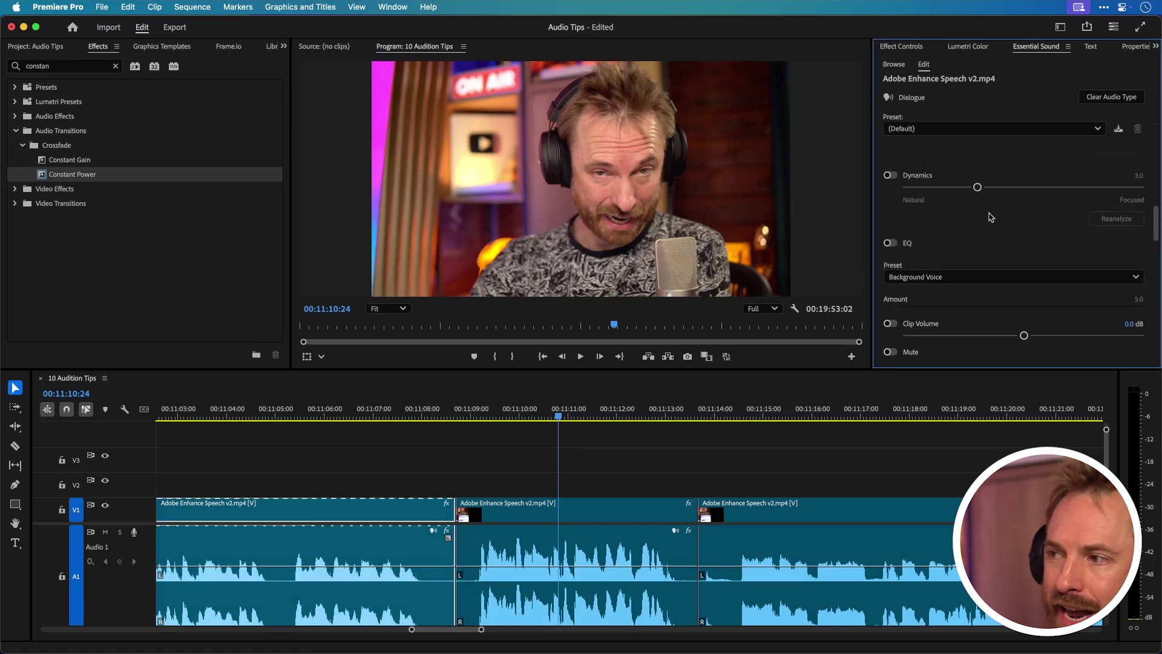
pyautogui.scroll(-4, 991, 217)
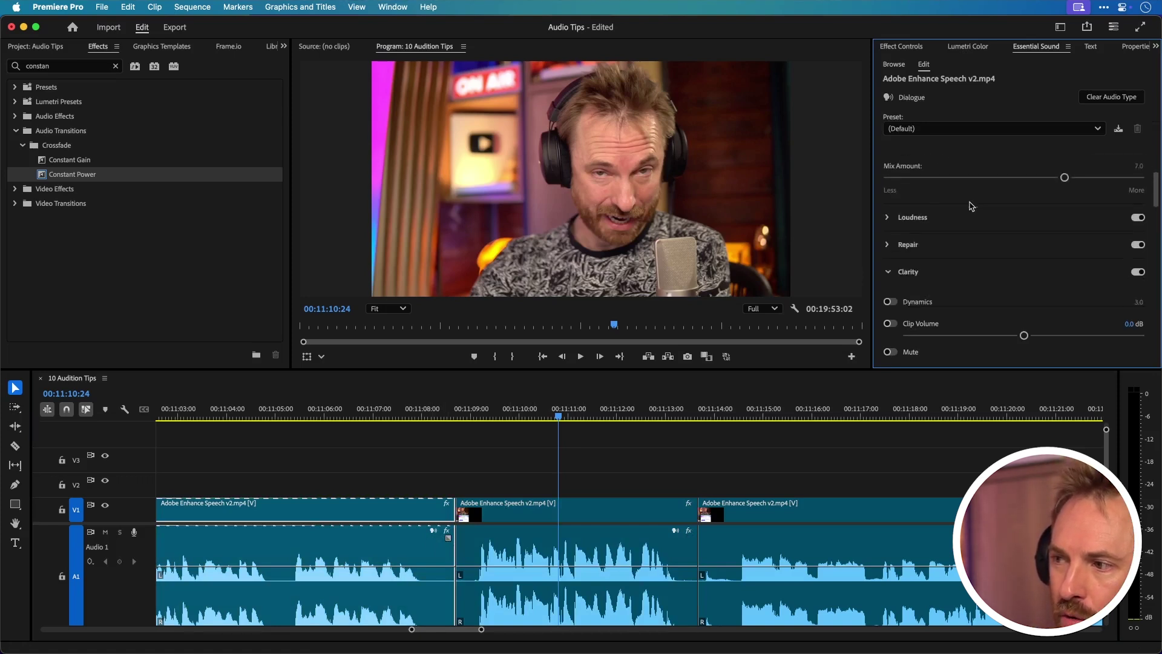
pyautogui.click(888, 158)
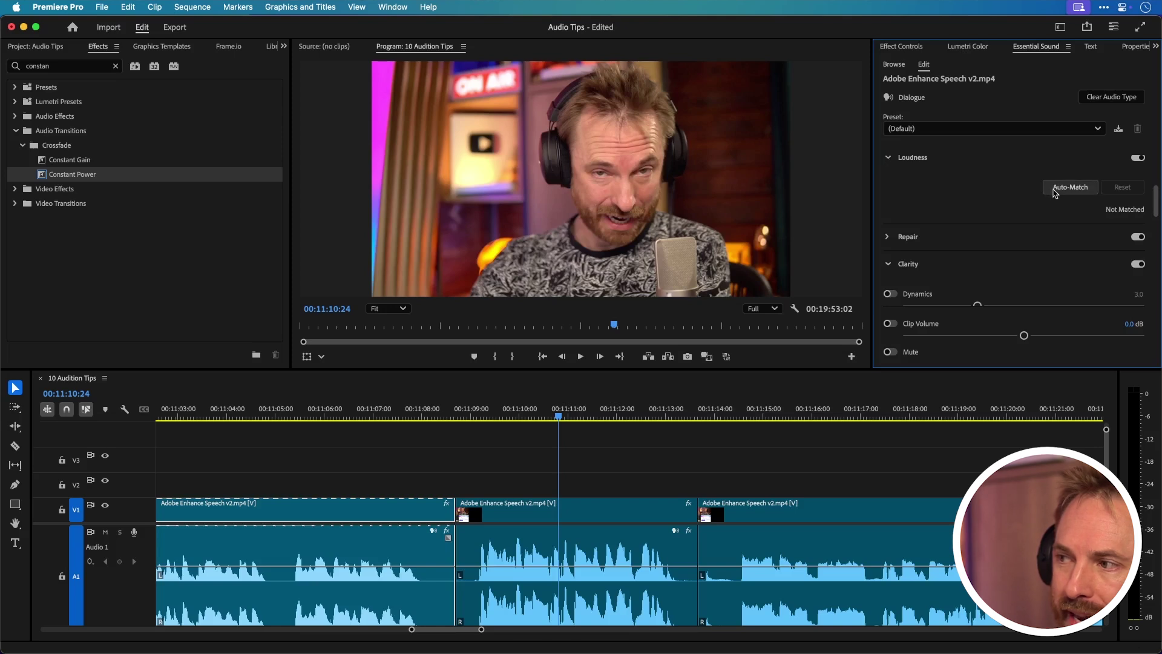
pyautogui.click(1056, 190)
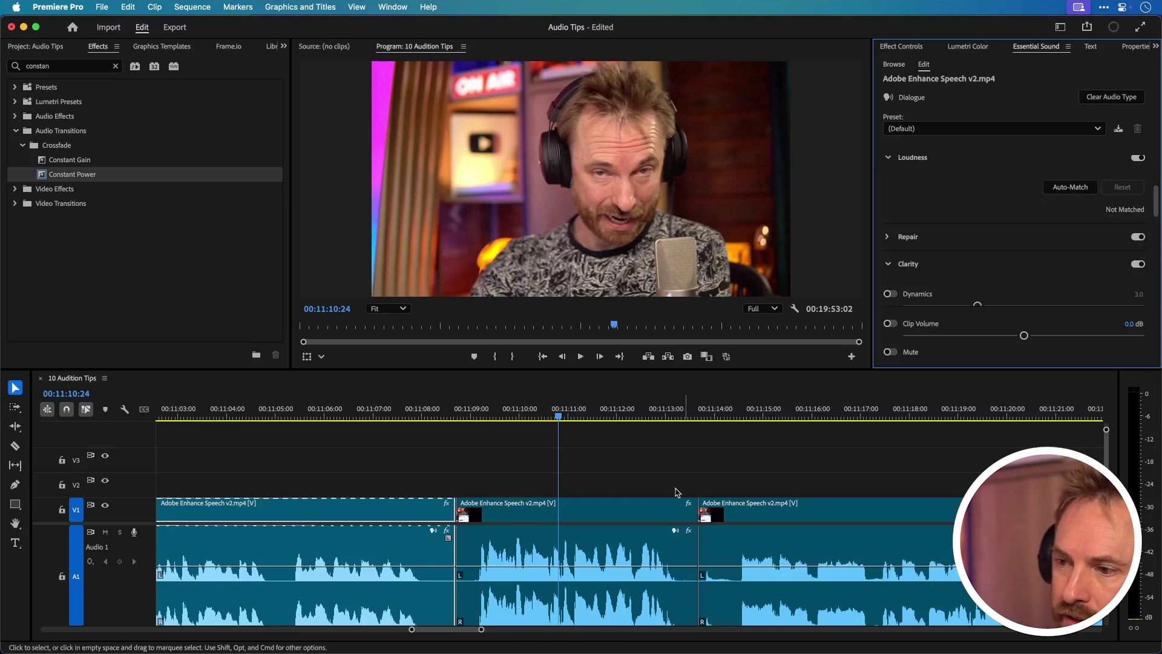
pyautogui.click(627, 541)
pyautogui.click(1070, 187)
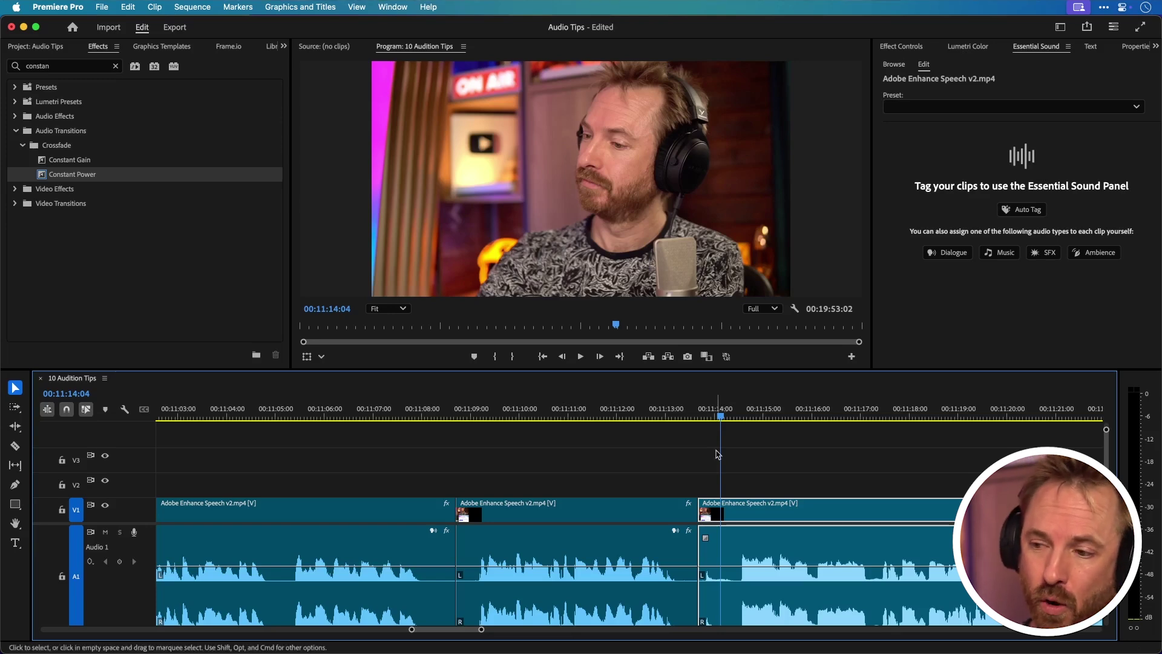
# Step: Zoom the timeline out and bring up the Workspaces layout menu
pyautogui.scroll(-10, 575, 558)
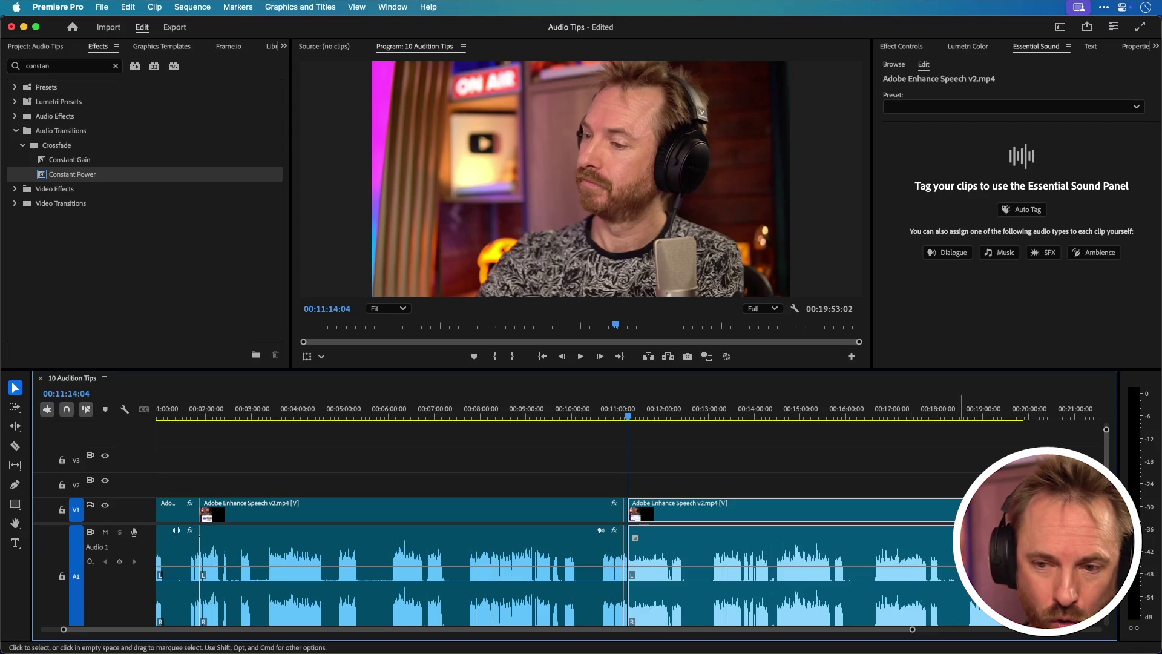
pyautogui.scroll(-3, 339, 551)
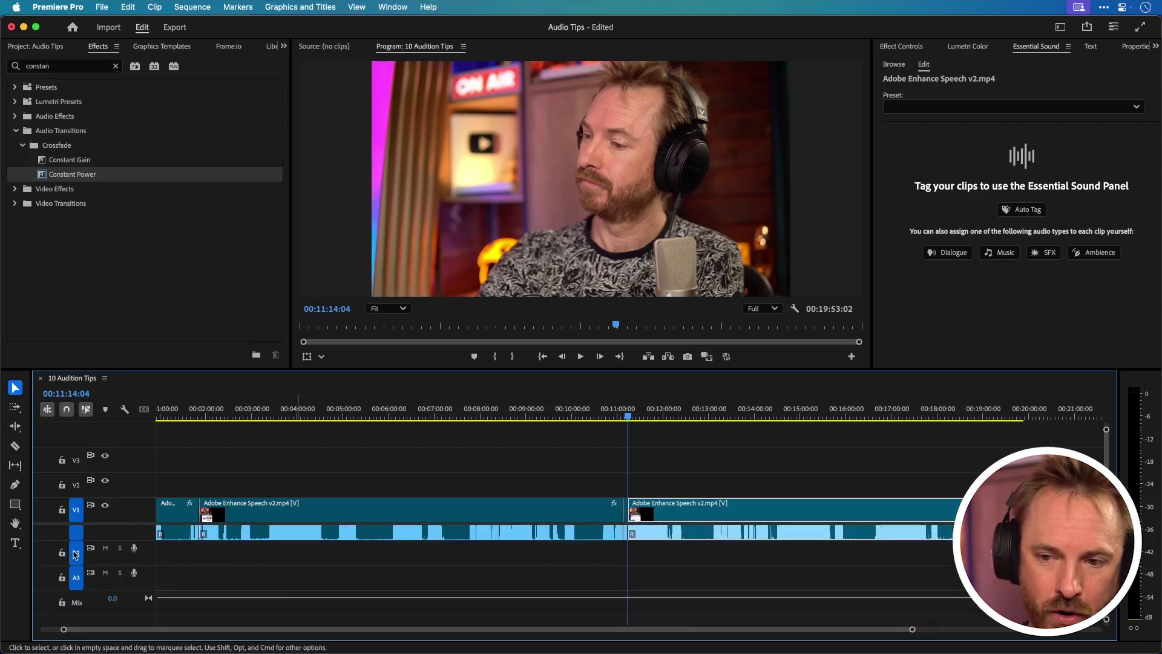
pyautogui.scroll(3, 443, 576)
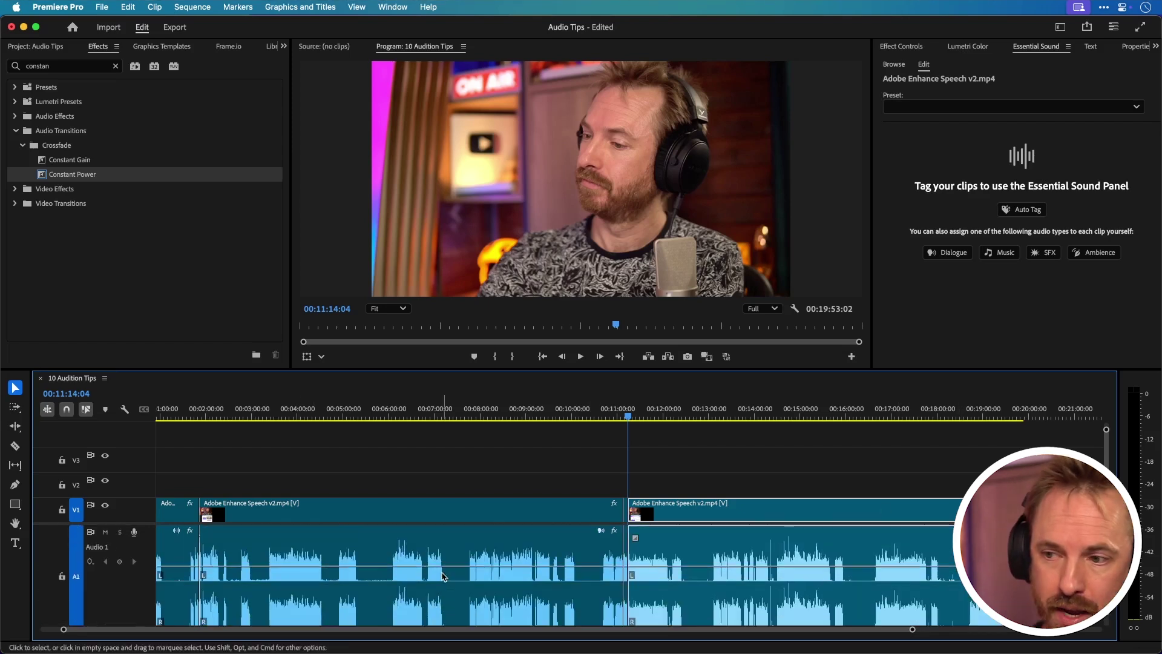
pyautogui.click(1060, 28)
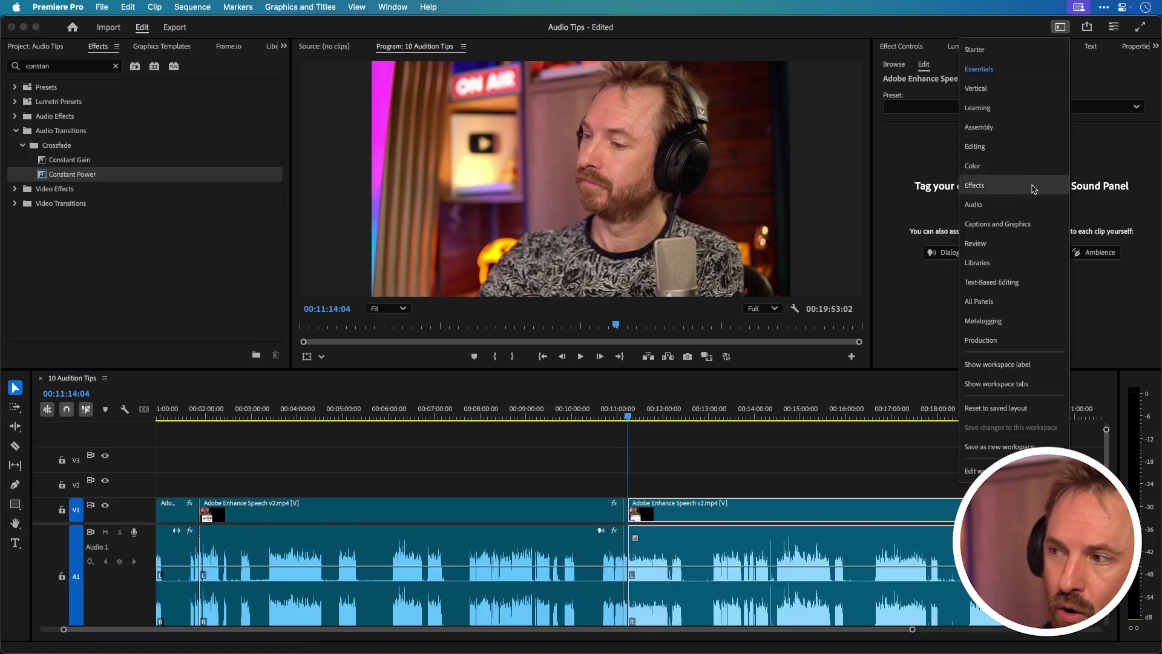
# Step: Switch to the Audio workspace, enlarge the Audio Track Mixer and show its effects slots
pyautogui.click(1028, 204)
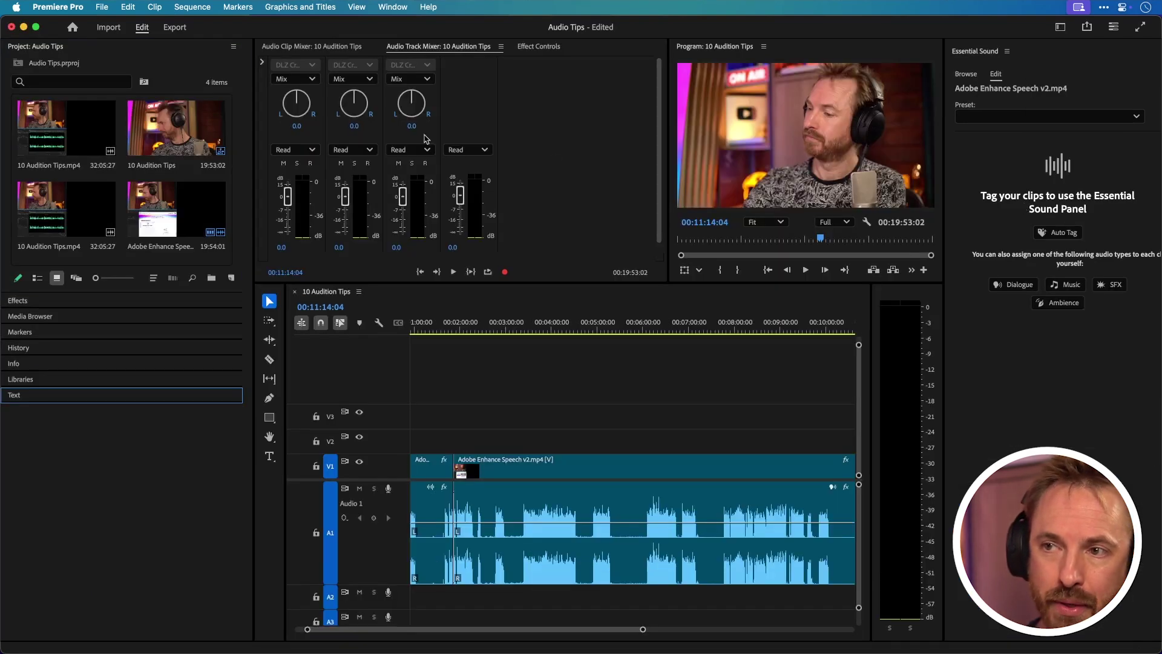
pyautogui.moveTo(353, 283); pyautogui.dragTo(352, 417)
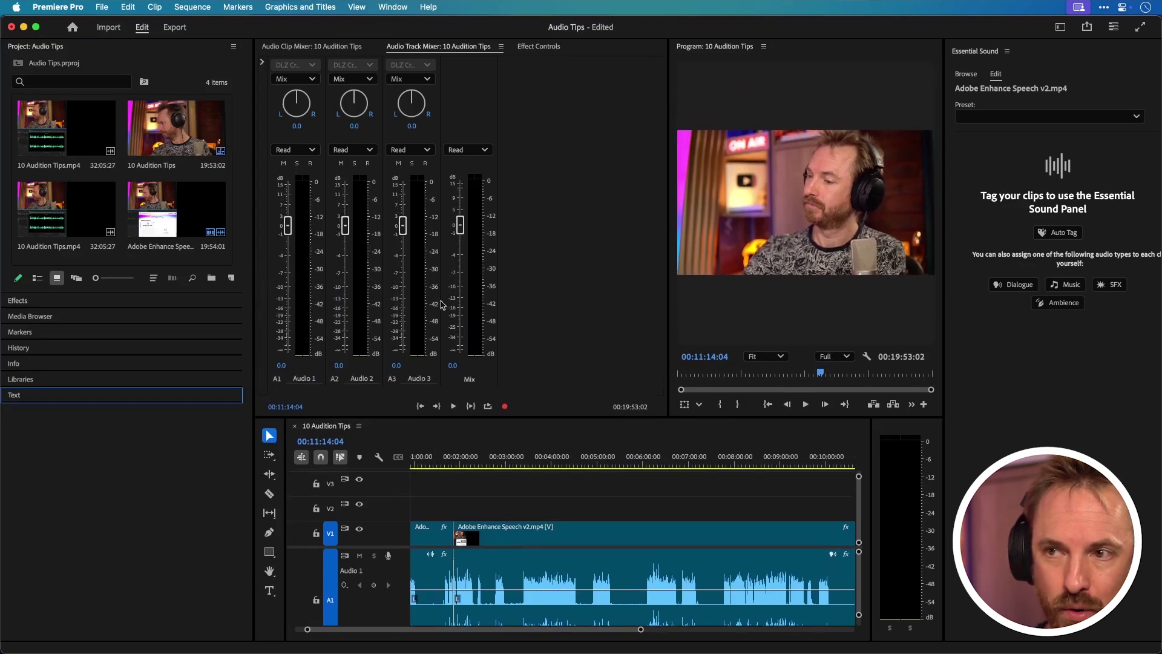
pyautogui.click(264, 65)
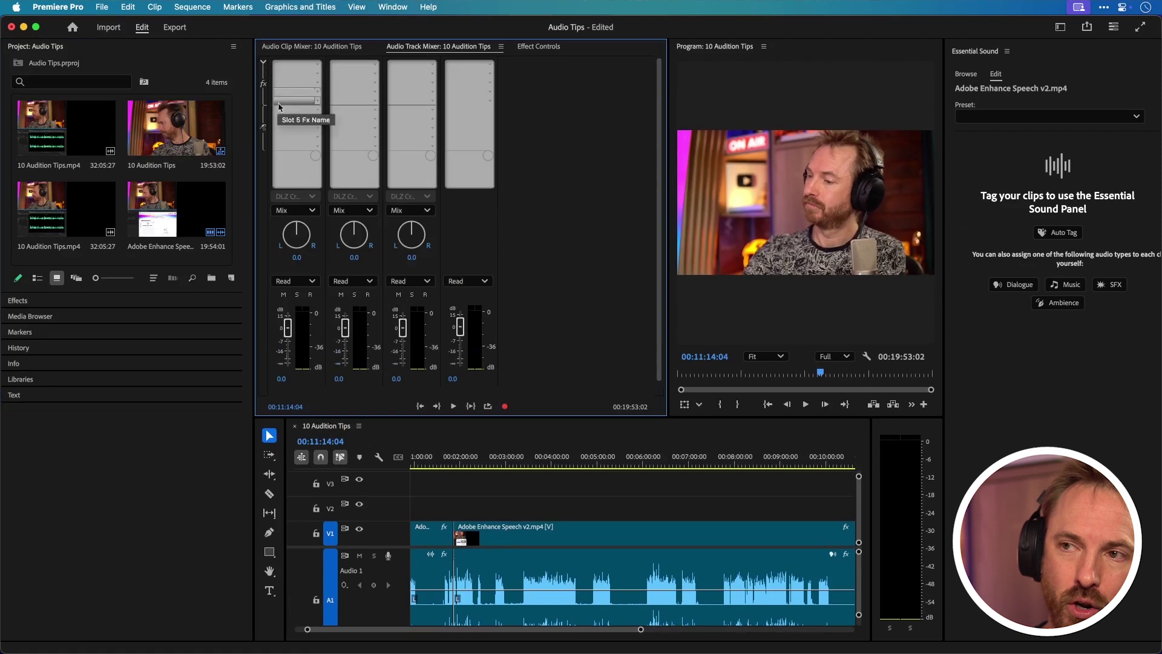
# Step: Insert a Parametric Equalizer on Audio 1: 83 Hz high-pass, +7.7 dB highs, -2.5 dB at 1010 Hz
pyautogui.click(317, 65)
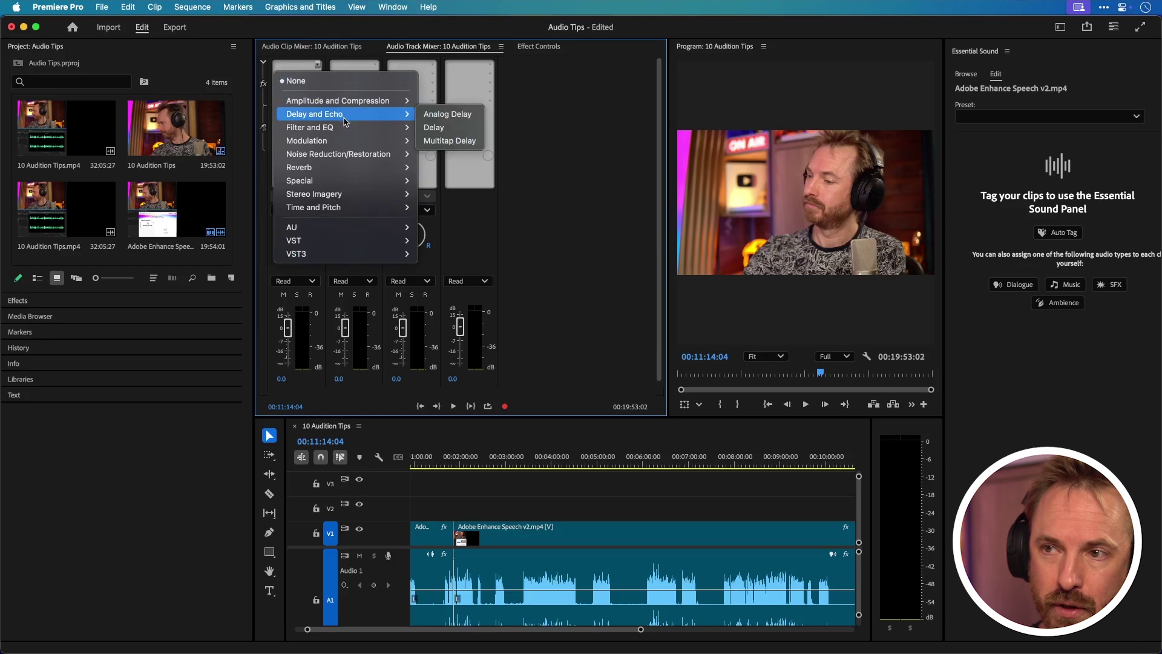
pyautogui.moveTo(348, 127)
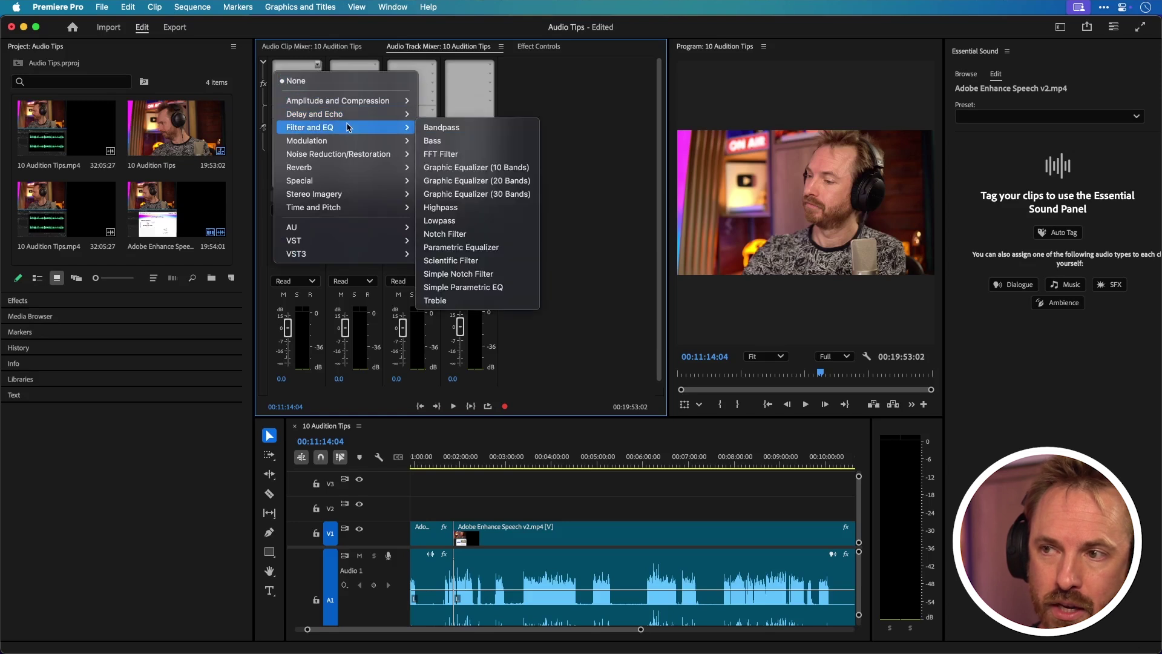
pyautogui.click(501, 247)
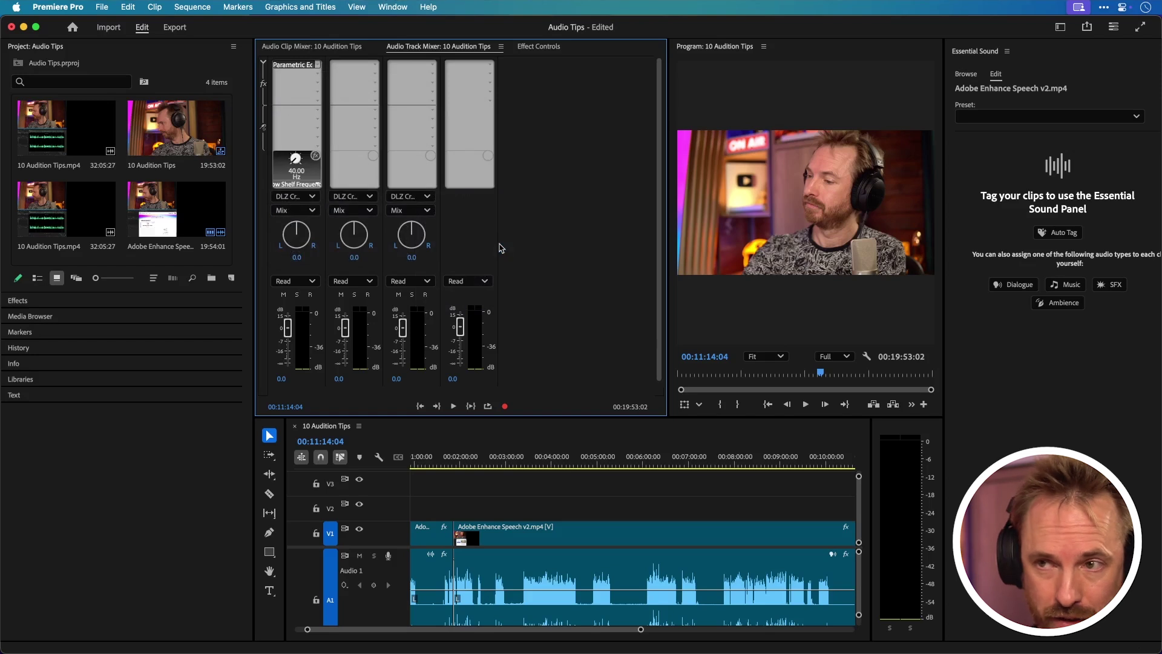
pyautogui.doubleClick(298, 65)
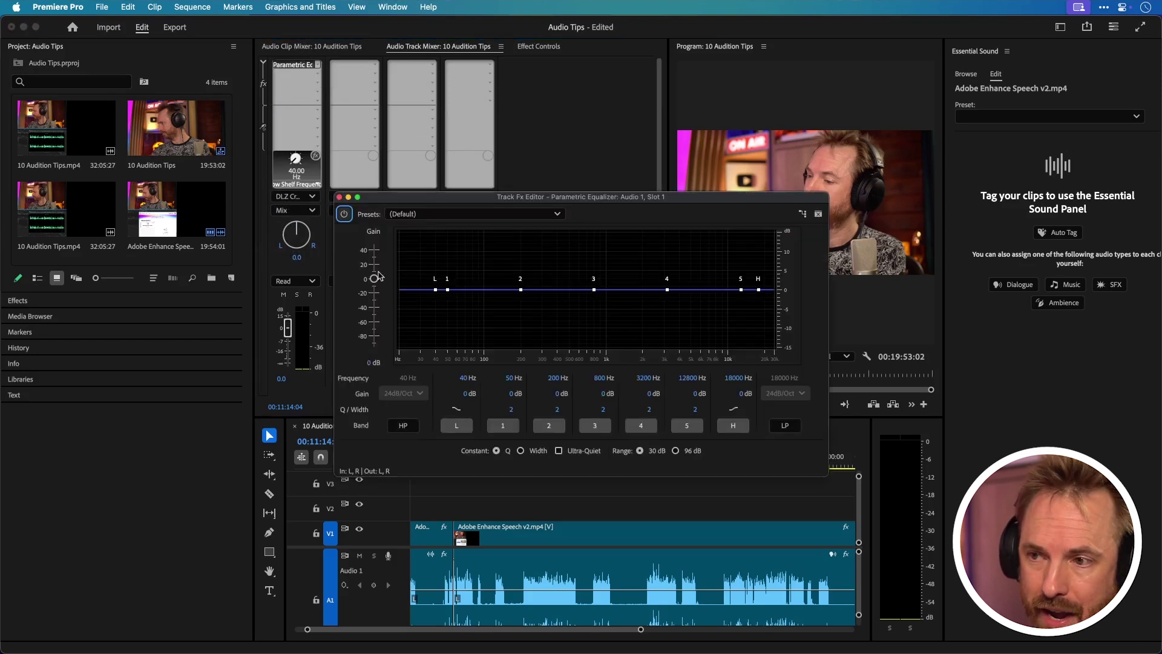
pyautogui.click(403, 424)
pyautogui.moveTo(437, 295); pyautogui.dragTo(475, 291)
pyautogui.moveTo(760, 290); pyautogui.dragTo(746, 260)
pyautogui.moveTo(594, 290); pyautogui.dragTo(607, 299)
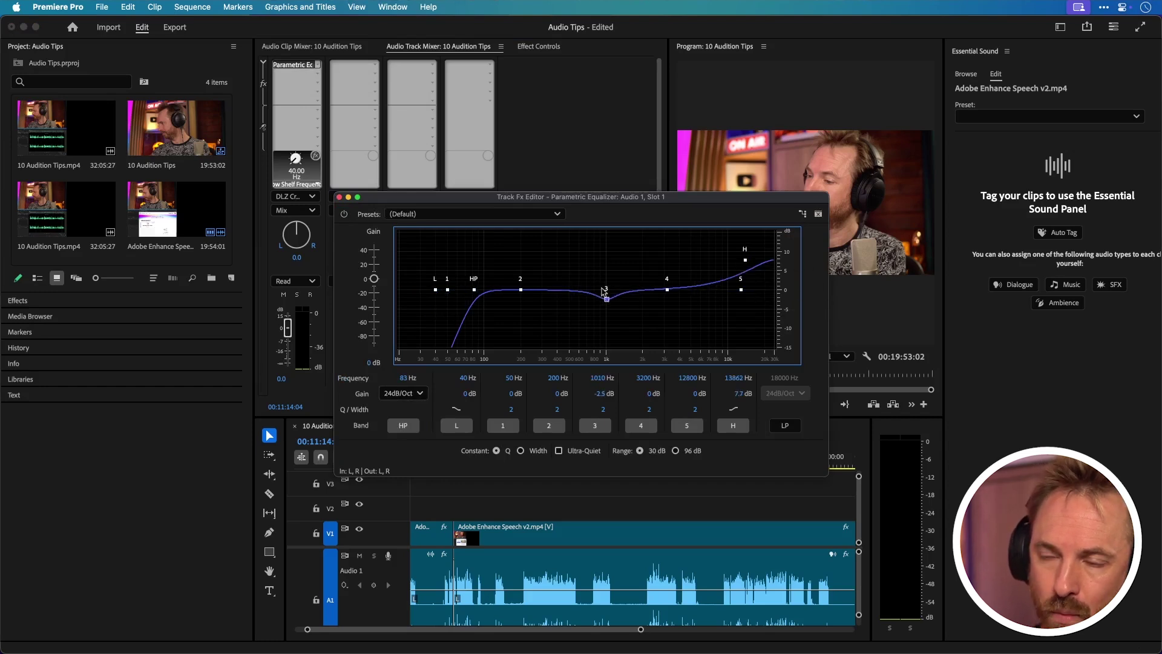
# Step: Insert Dynamics in Audio 1's second slot and enable its compressor at ratio 3 with 5 dB make-up gain
pyautogui.click(318, 71)
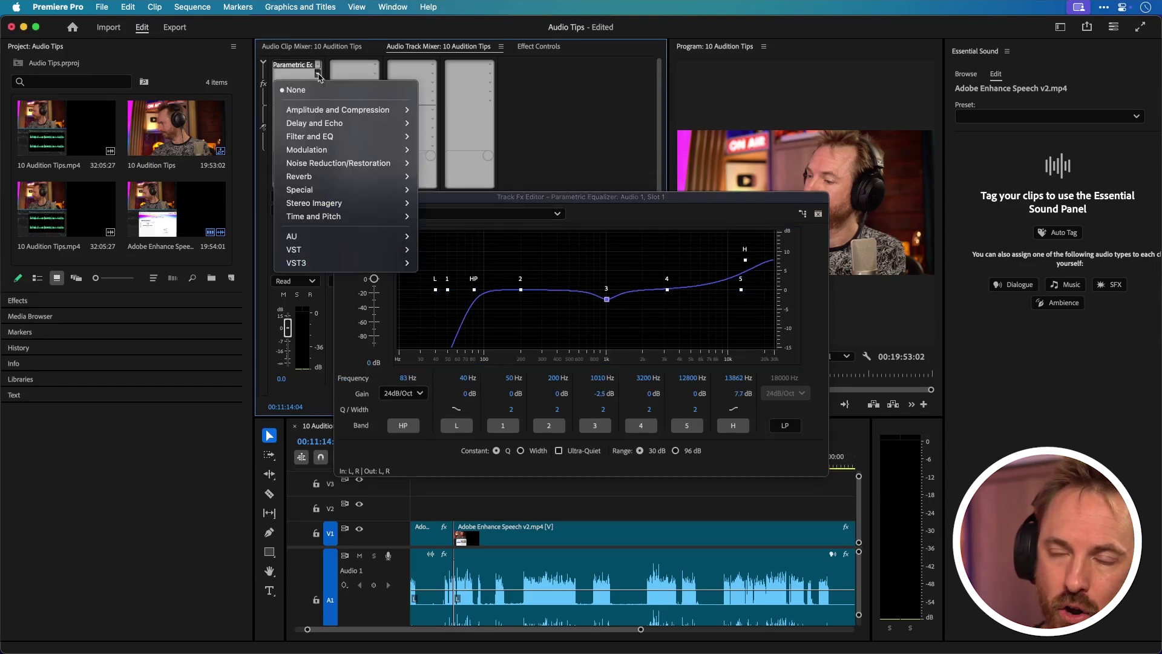
pyautogui.moveTo(376, 111)
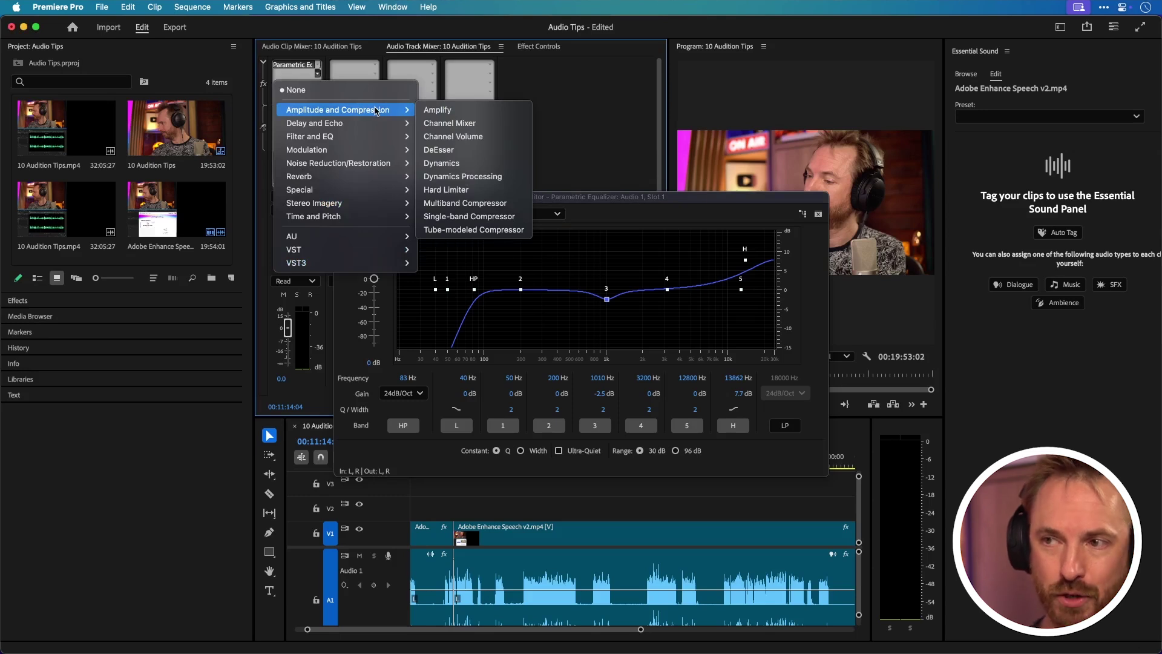
pyautogui.click(445, 163)
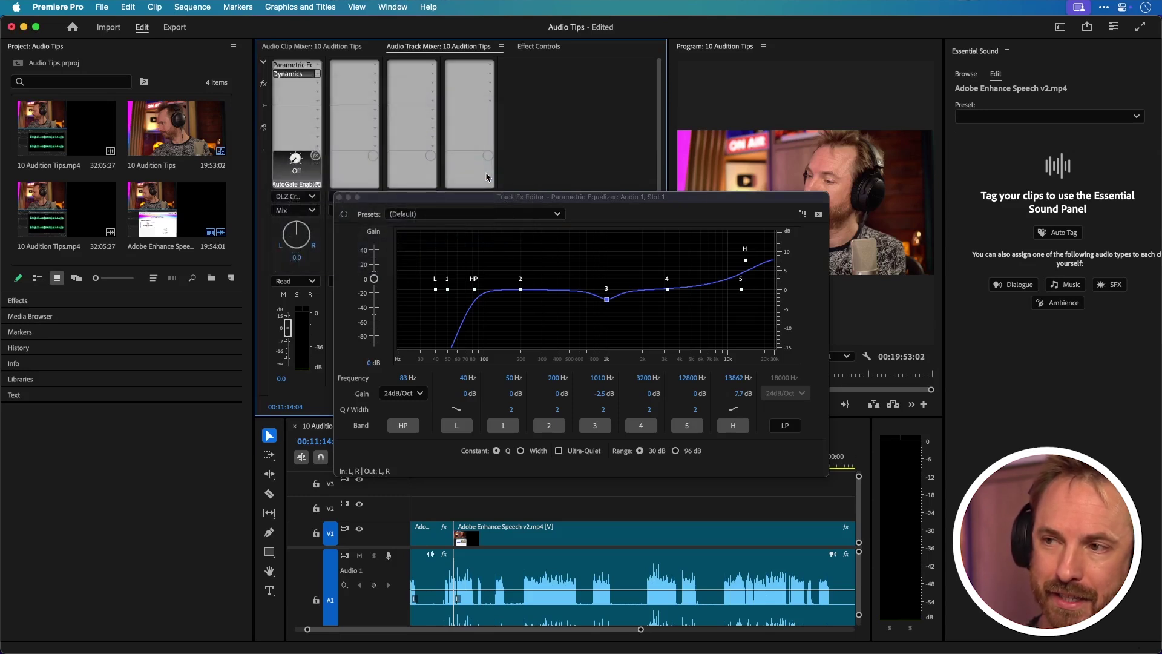
pyautogui.doubleClick(285, 73)
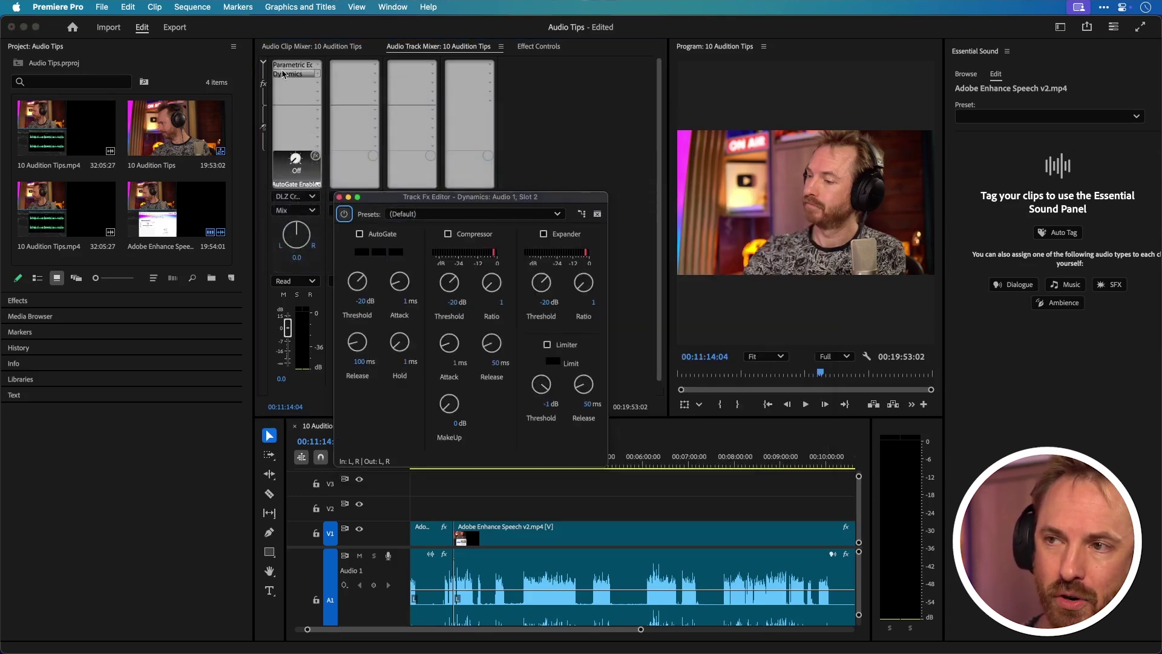
pyautogui.click(448, 234)
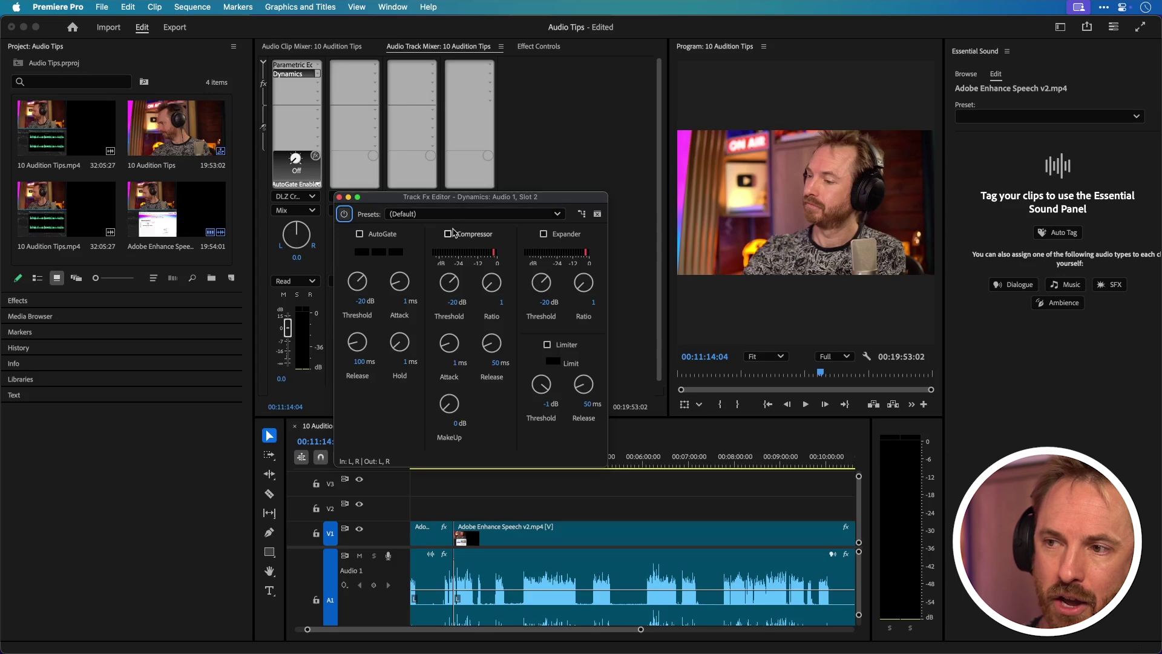
pyautogui.click(502, 302)
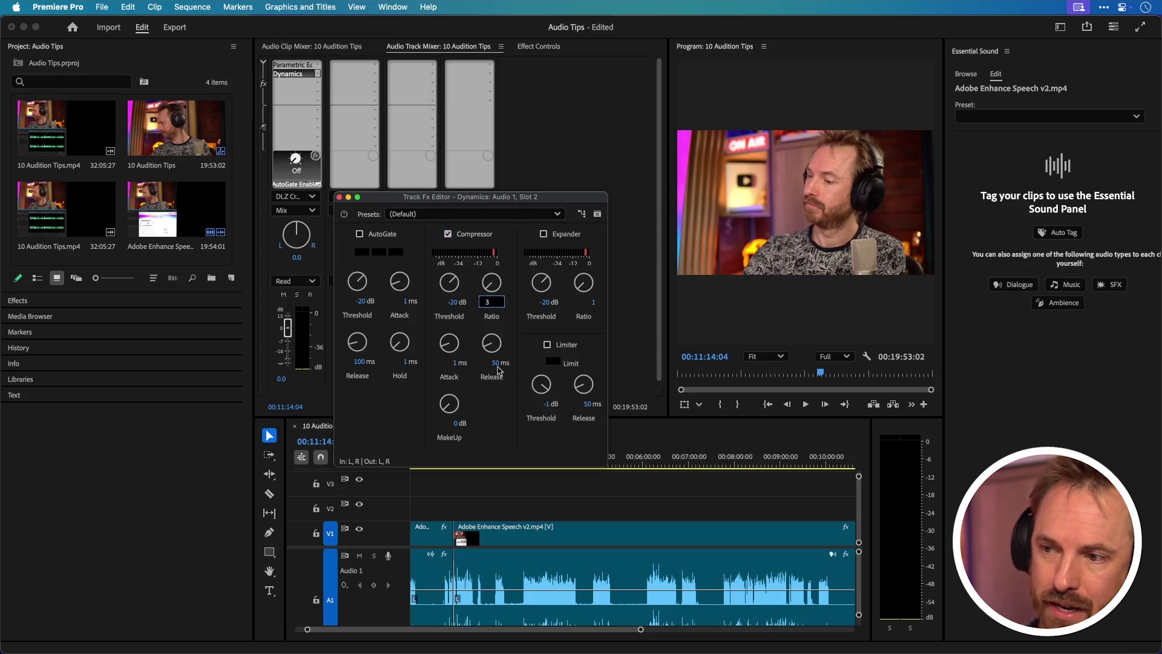
pyautogui.press('Return')
pyautogui.click(458, 423)
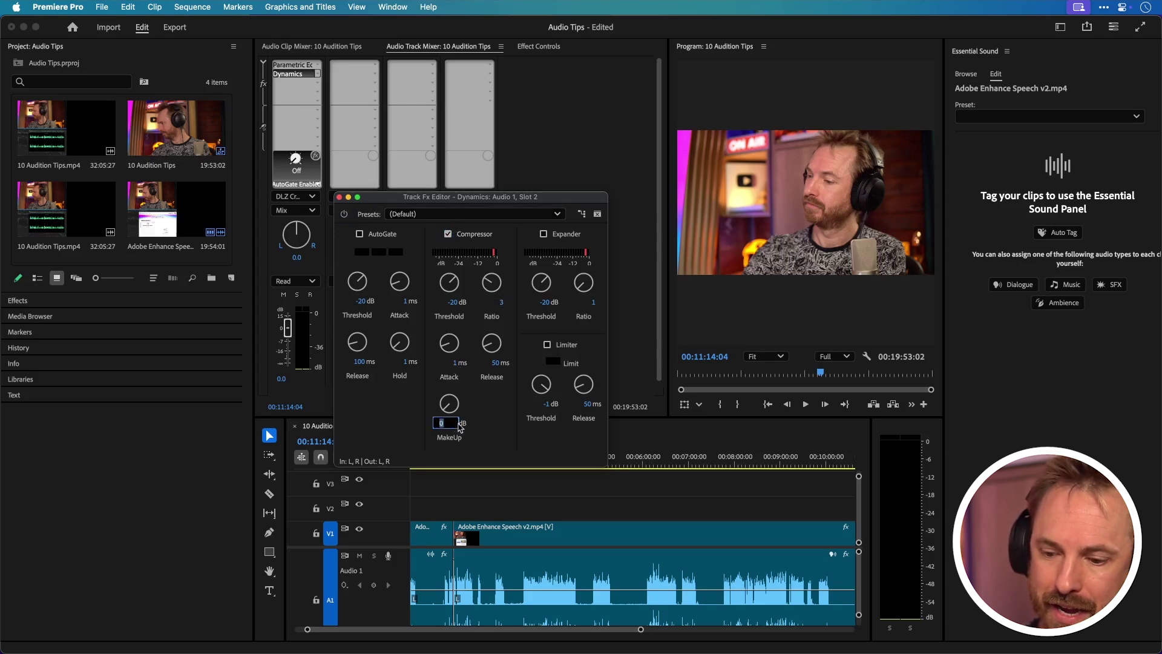
pyautogui.write('5')
pyautogui.press('Return')
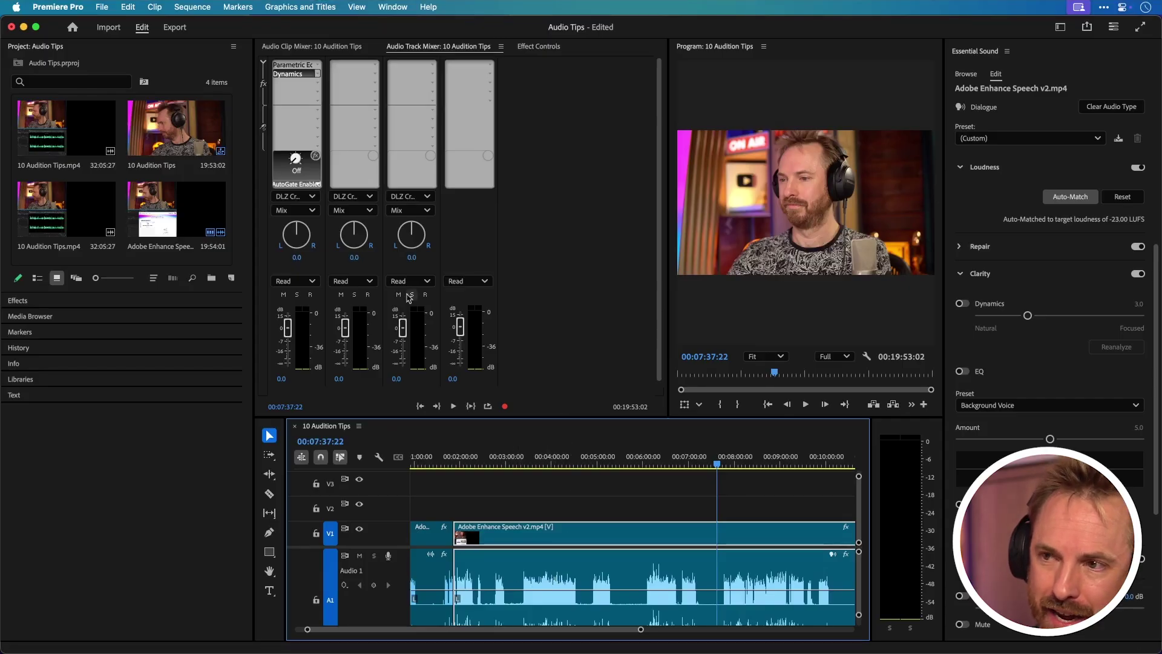
# Step: Switch to the Essentials workspace and show the sequence transcript in the Text panel
pyautogui.click(1060, 26)
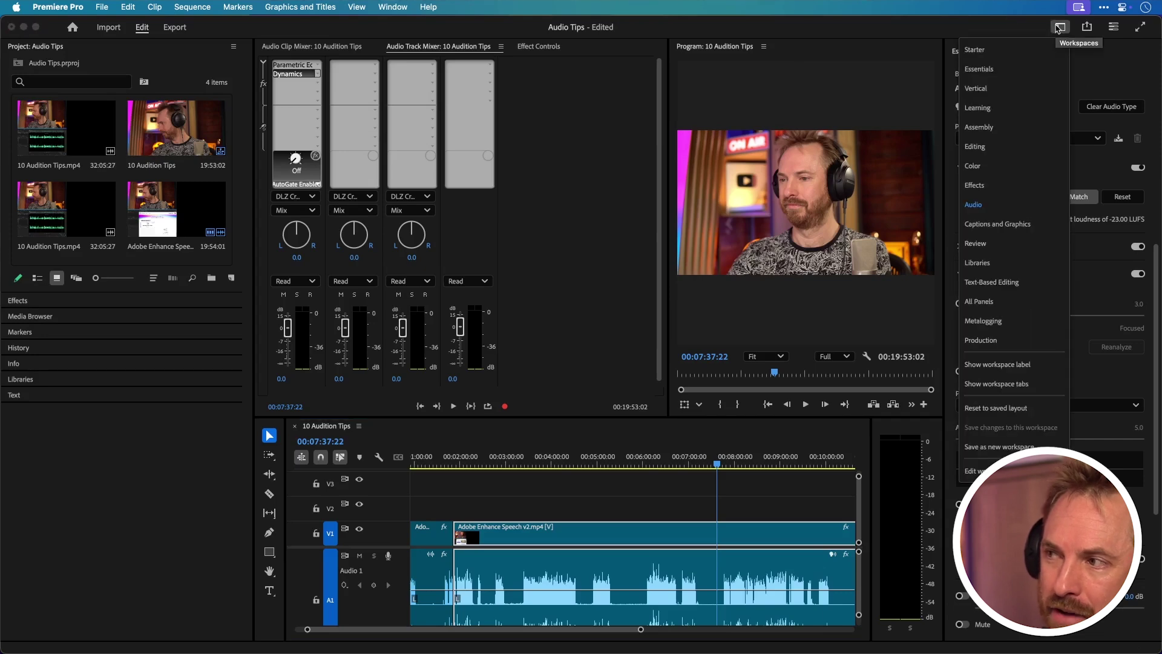
pyautogui.click(1016, 68)
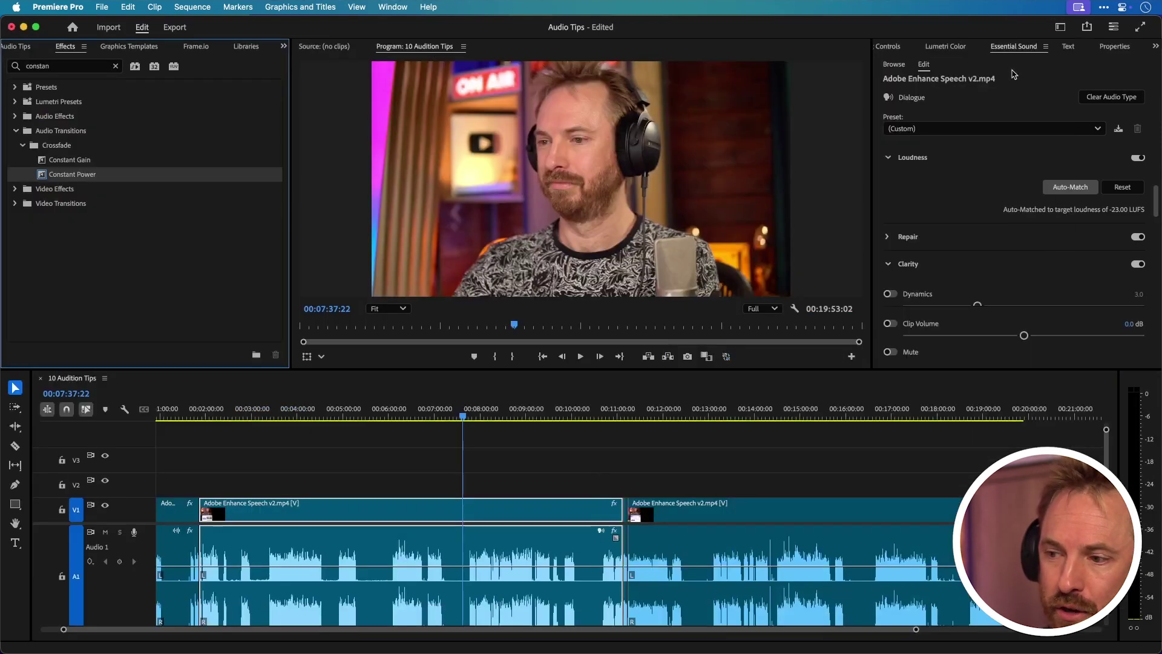
pyautogui.click(1065, 46)
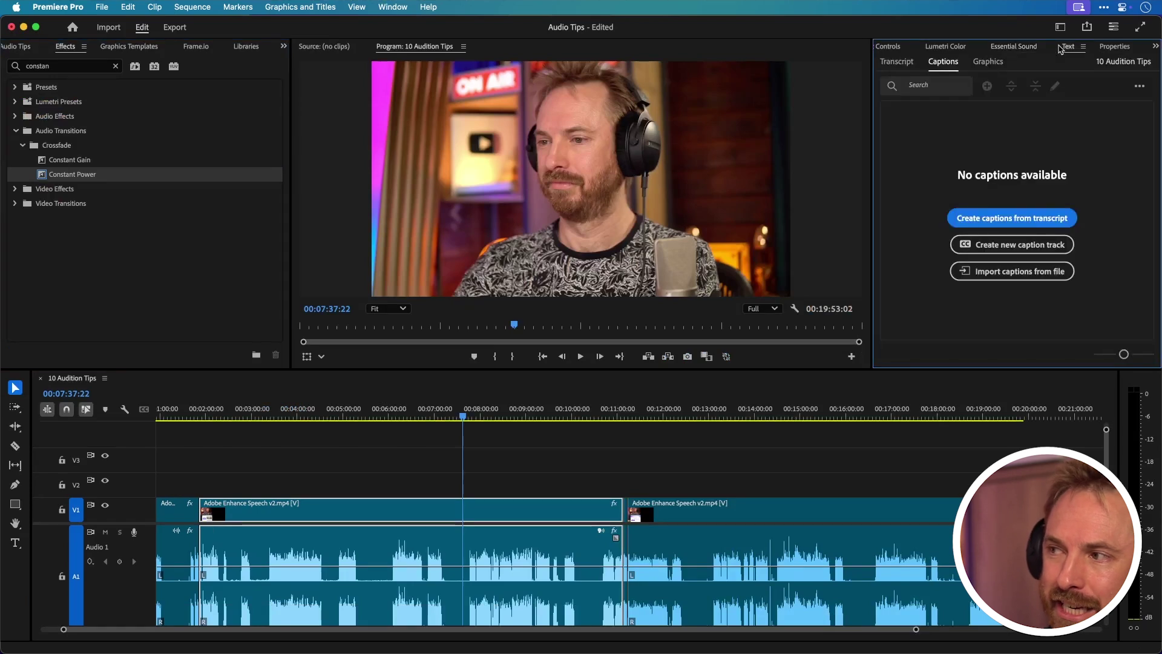
pyautogui.click(896, 61)
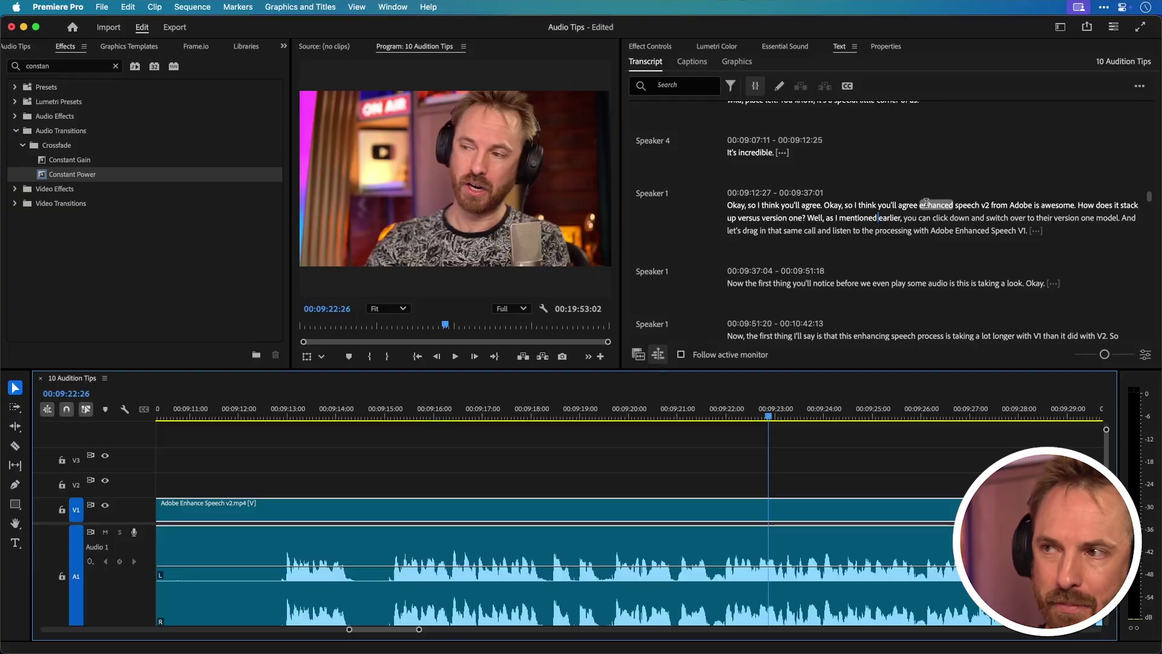
# Step: Play the dialogue back from the word 'enhanced' in the transcript, then stop
pyautogui.click(926, 204)
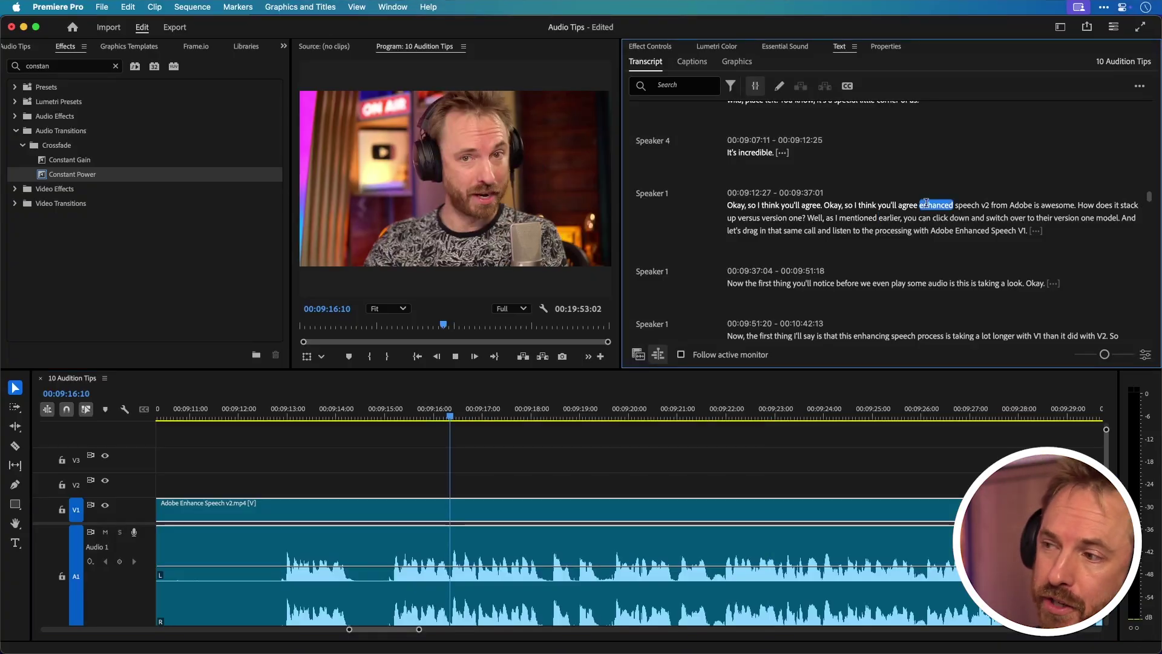
pyautogui.press('space')
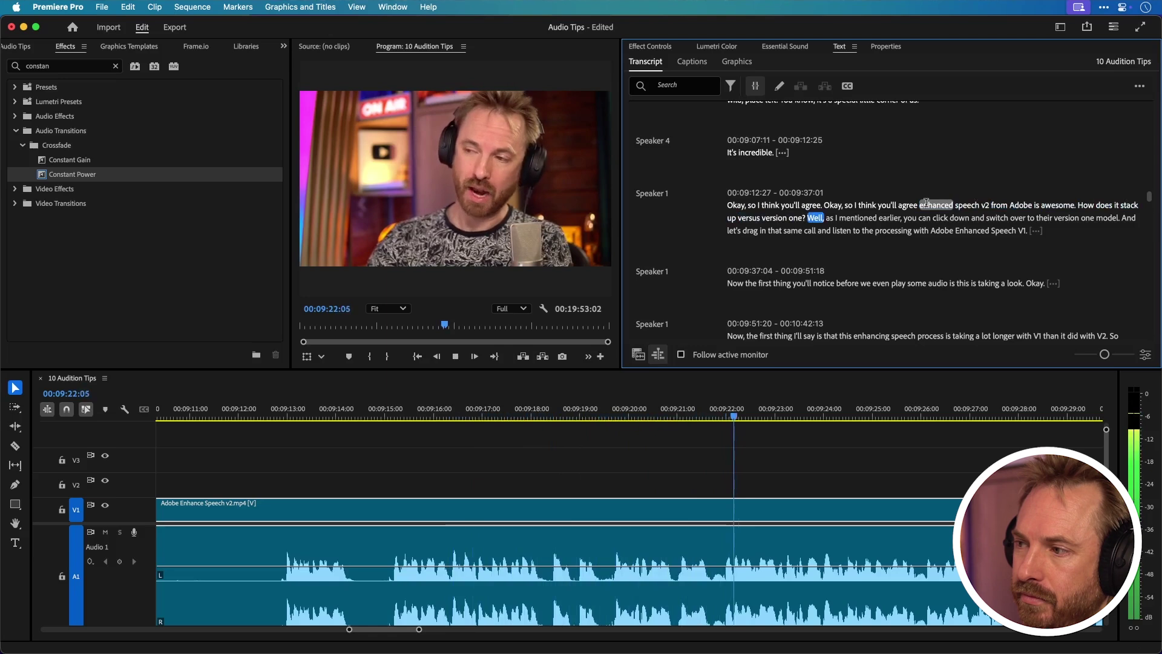
pyautogui.press('space')
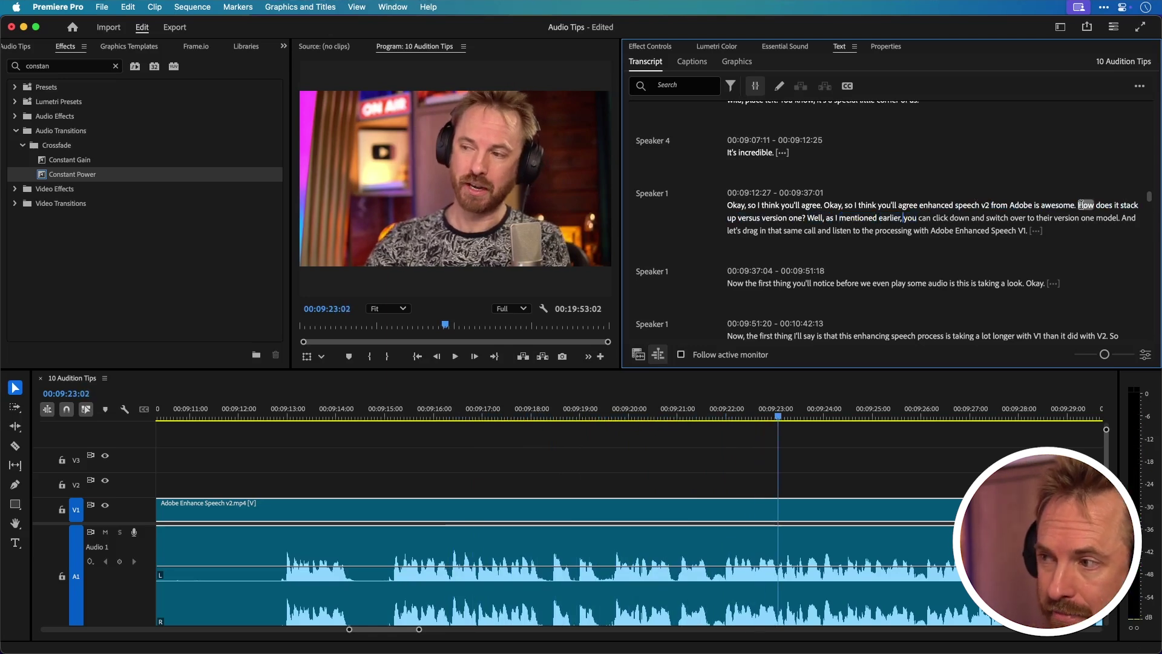
# Step: Delete 'How does it stack up versus version one?' from the transcript and play across the cut
pyautogui.moveTo(1081, 209); pyautogui.dragTo(903, 219)
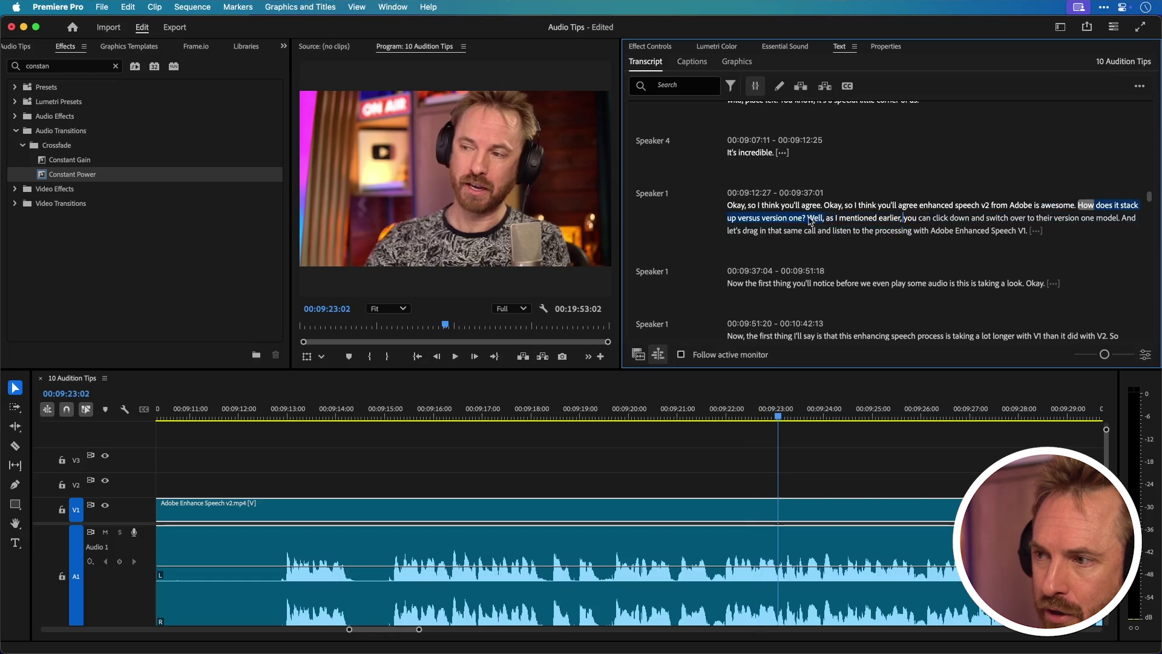
pyautogui.moveTo(805, 221); pyautogui.dragTo(806, 222)
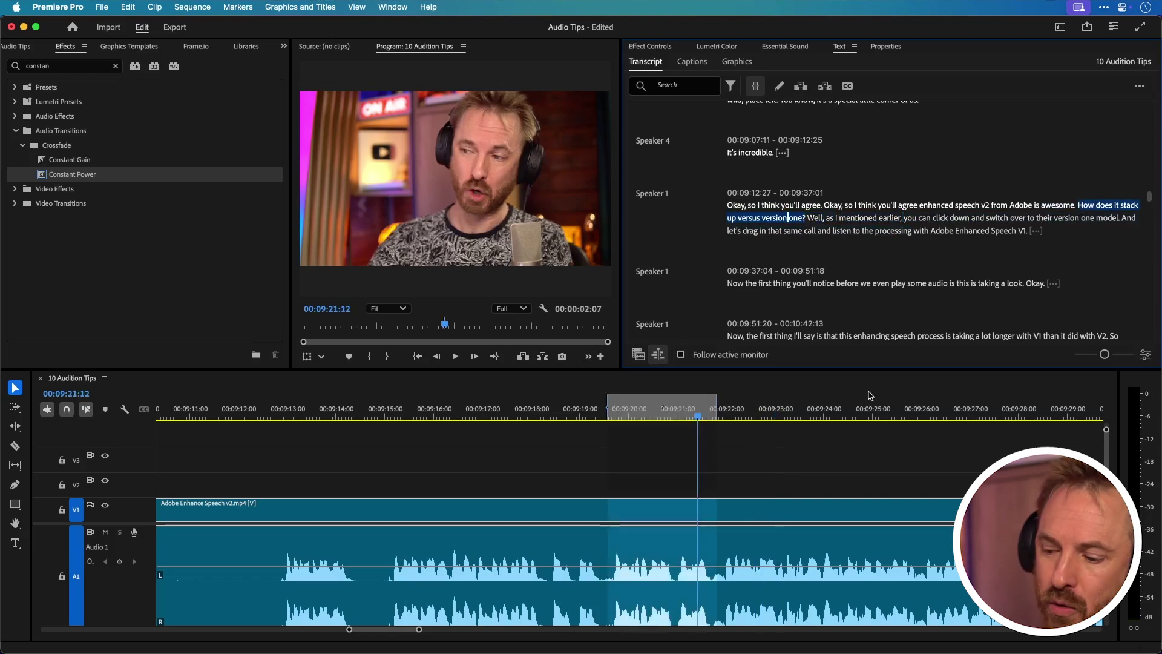
pyautogui.press('BackSpace')
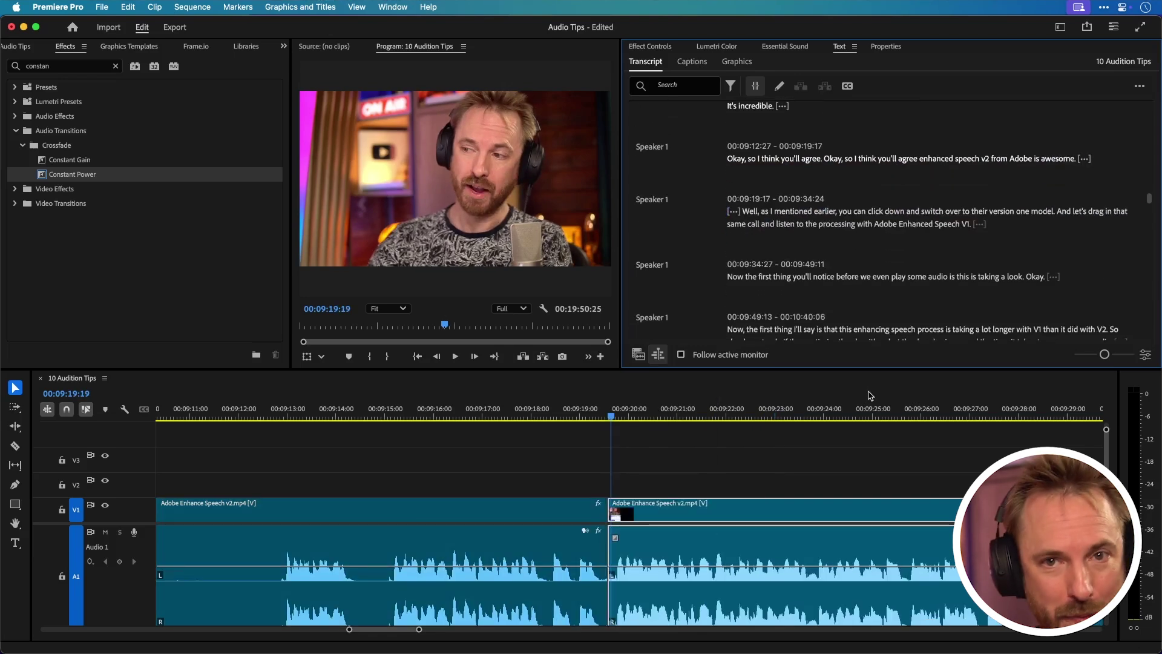
pyautogui.click(543, 416)
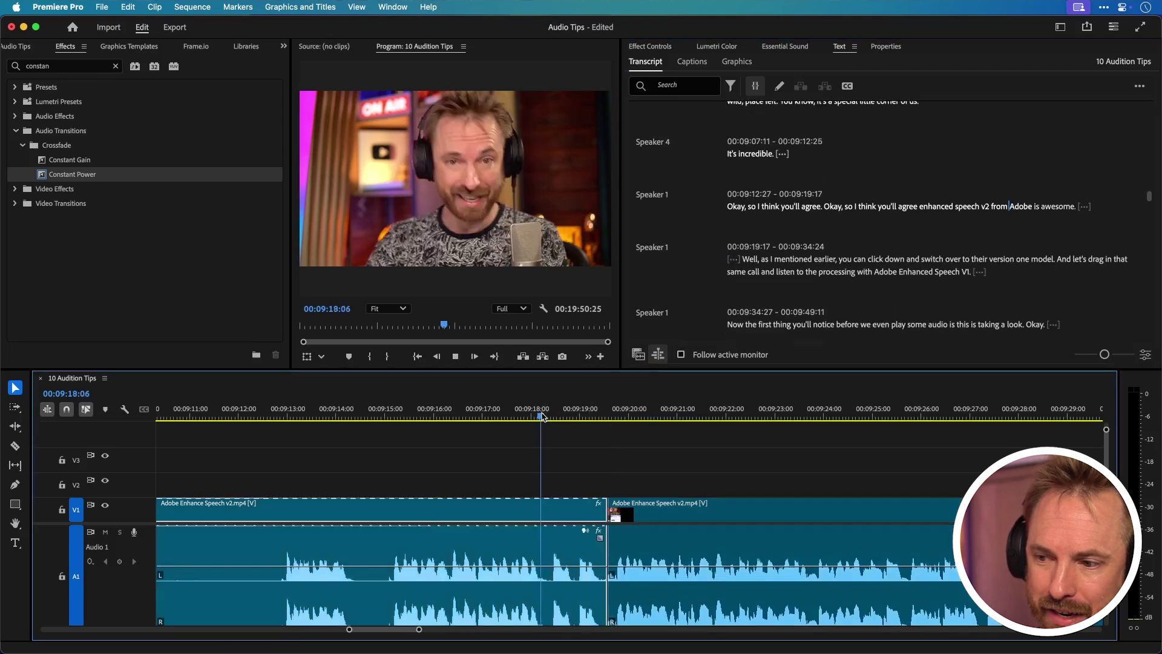
pyautogui.press('space')
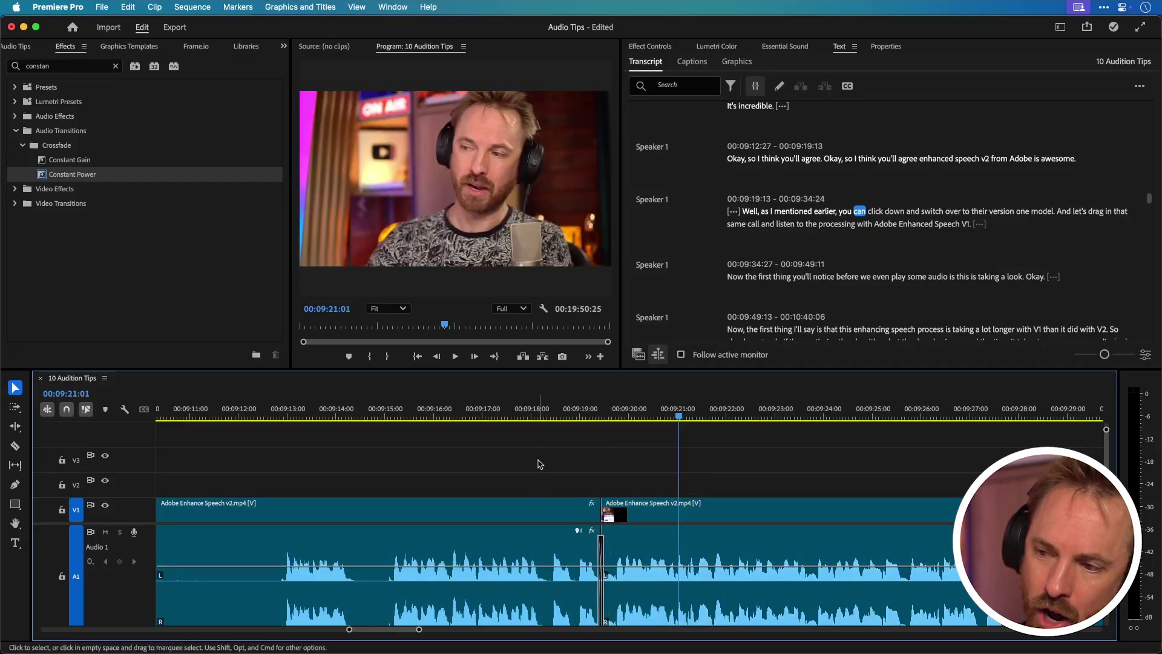
# Step: Review the edit by playback, then split the dialogue clip with the Razor near 00:09:28
pyautogui.click(535, 417)
pyautogui.press('space')
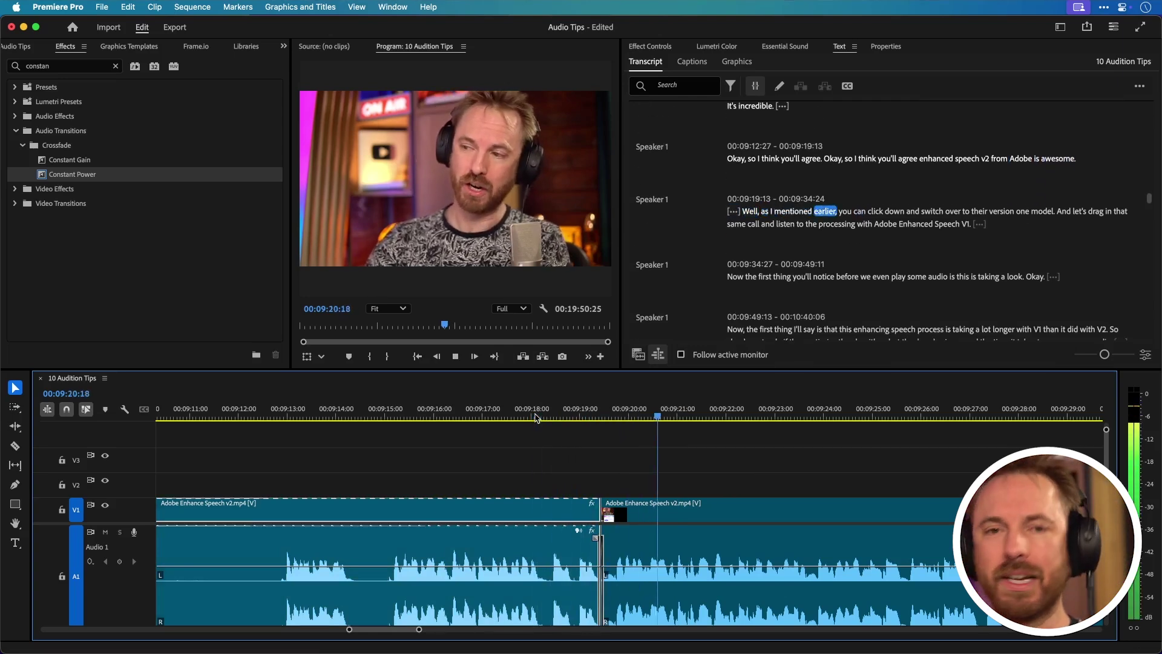
pyautogui.press('space')
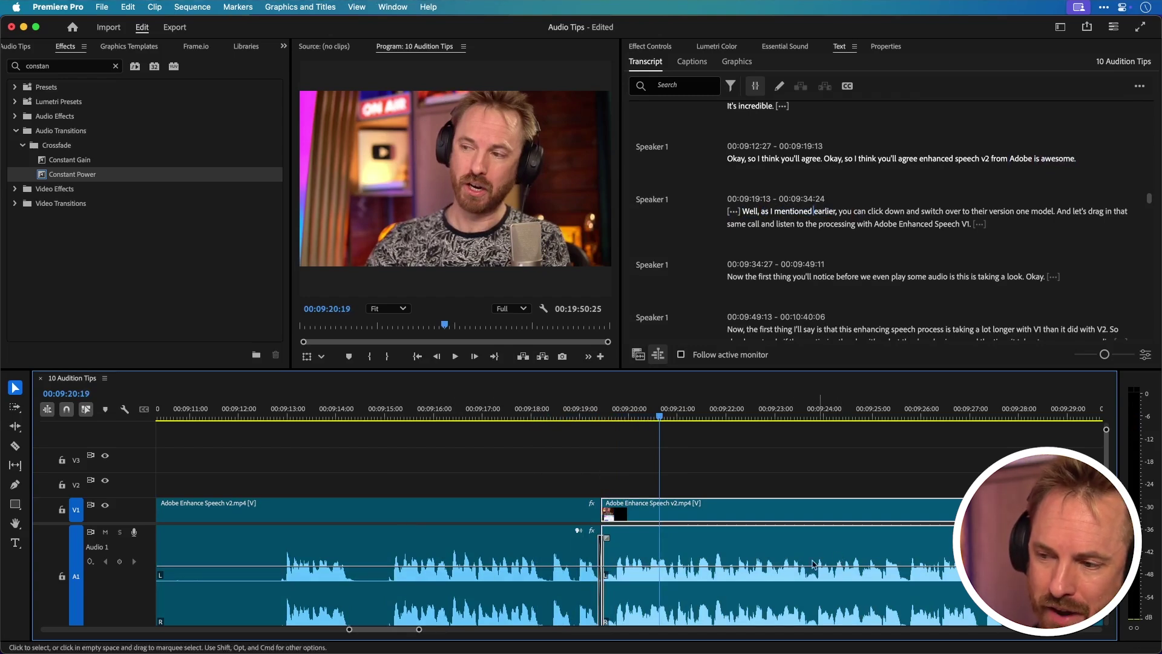
pyautogui.press('c')
pyautogui.click(845, 552)
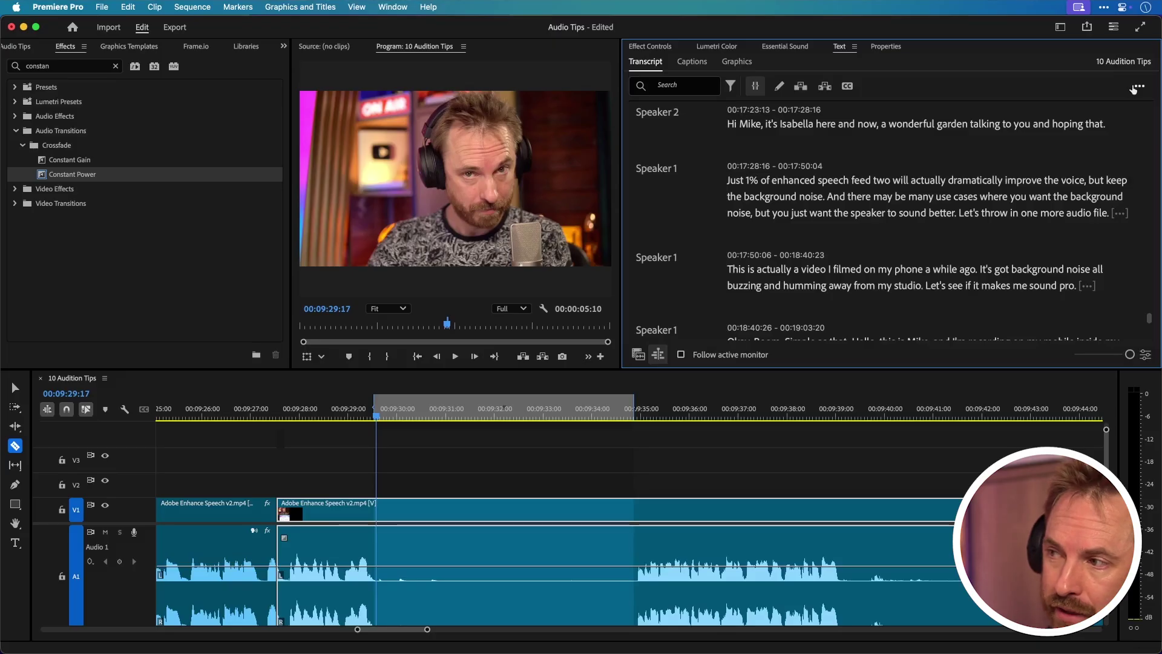
# Step: Create captions from the transcript using the default Subtitle preset, producing track C1
pyautogui.click(1137, 87)
pyautogui.moveTo(1087, 187)
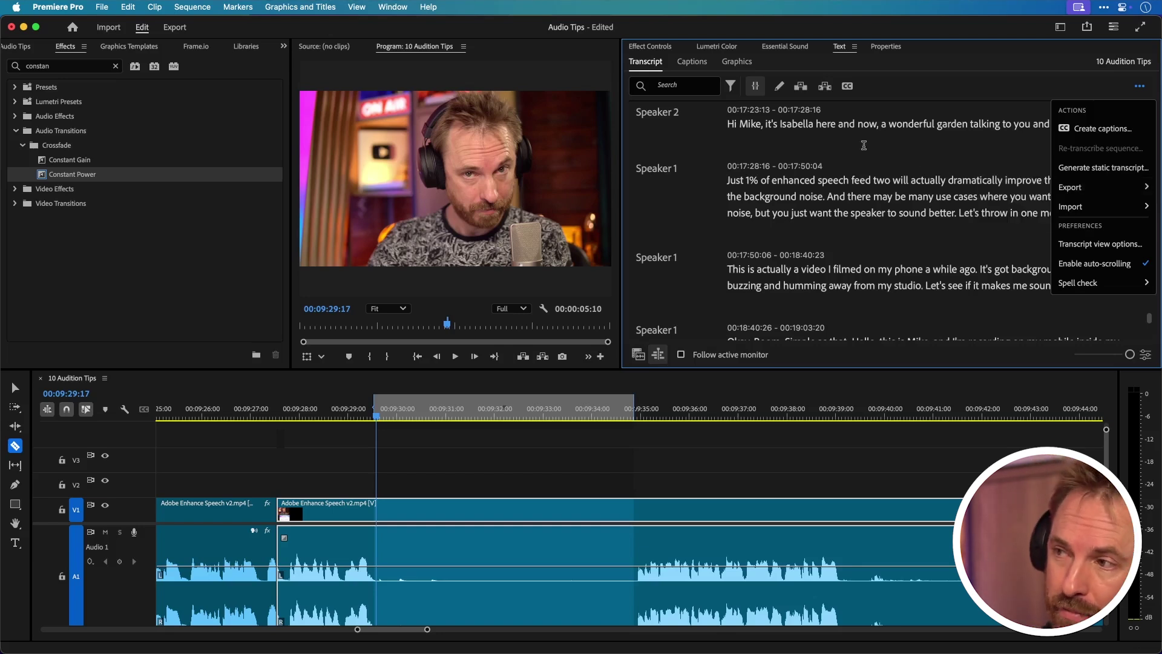
pyautogui.click(849, 86)
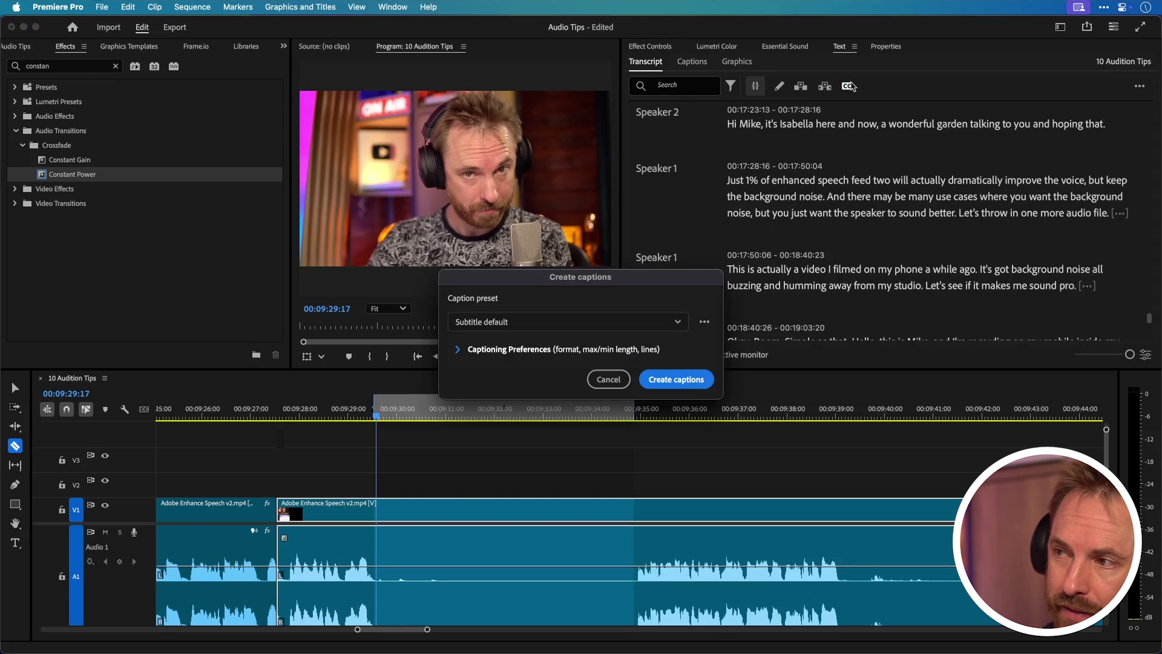
pyautogui.click(698, 375)
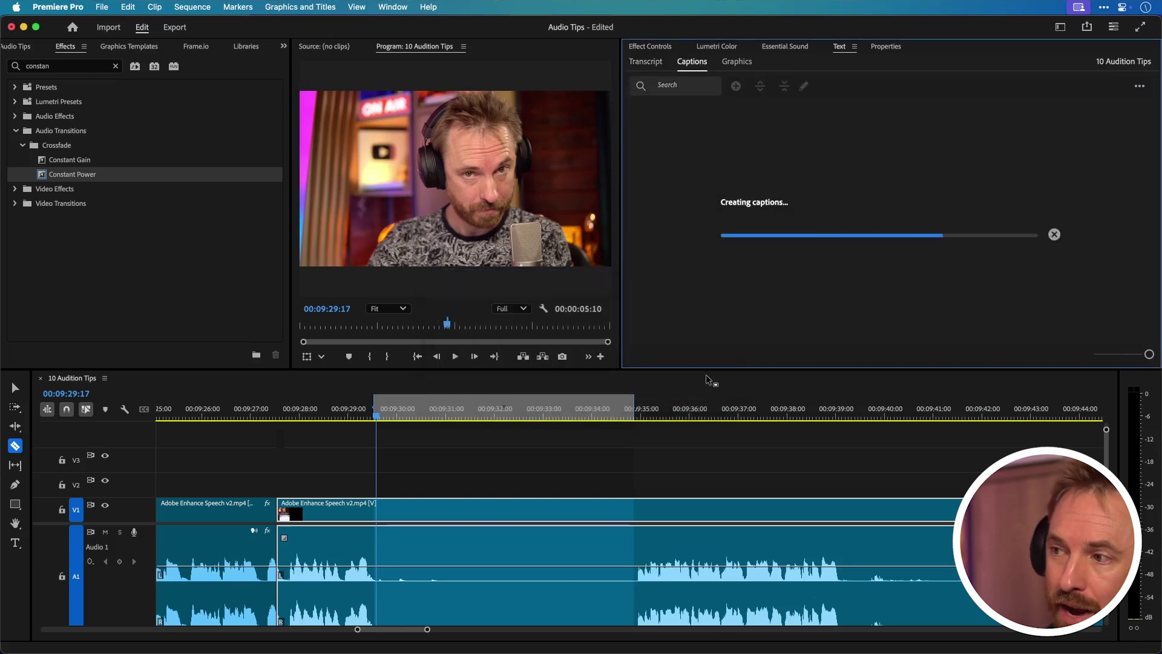
# Step: Reveal the Captions panel's Export options, including Export to SRT file
pyautogui.click(1138, 87)
pyautogui.moveTo(1071, 148)
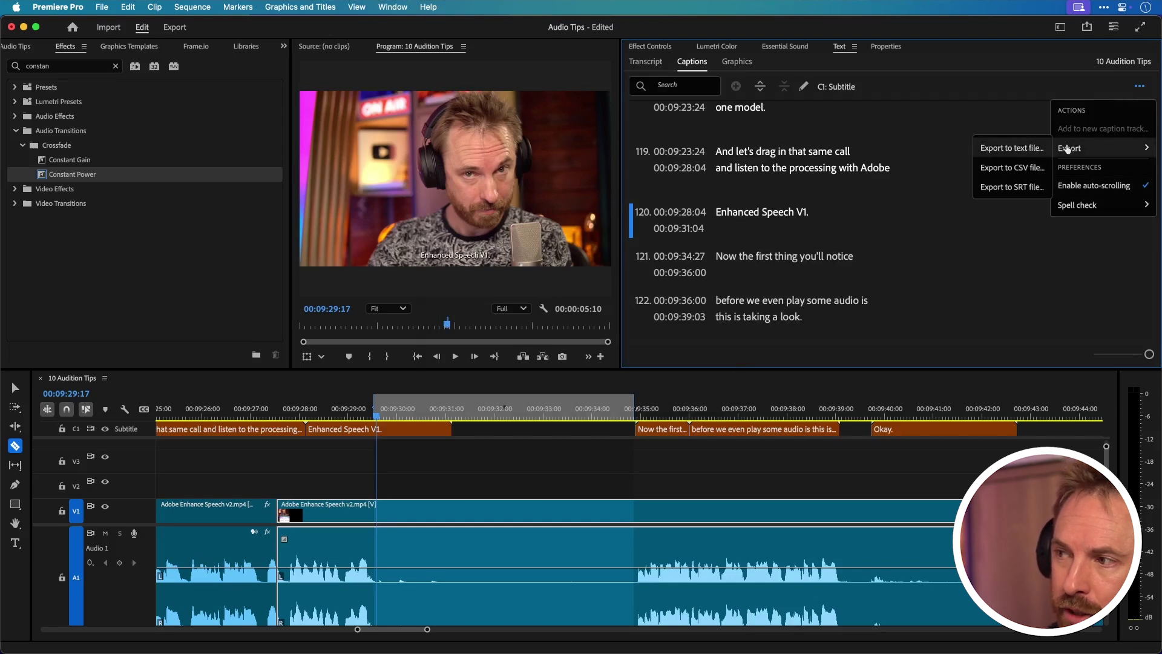